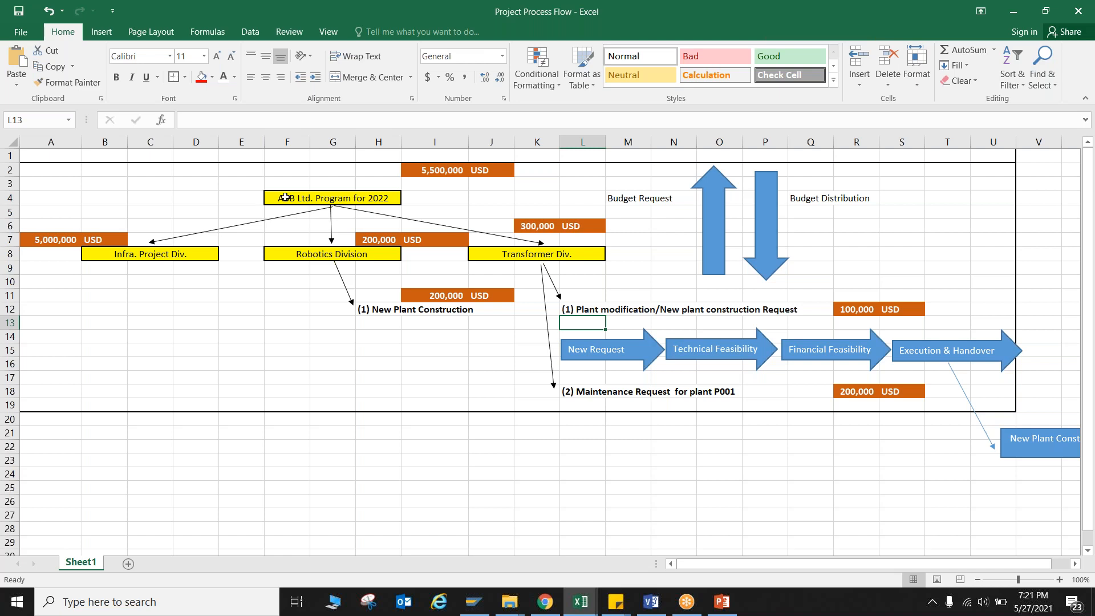
left_click(723, 11)
left_click_drag(246, 197, 266, 182)
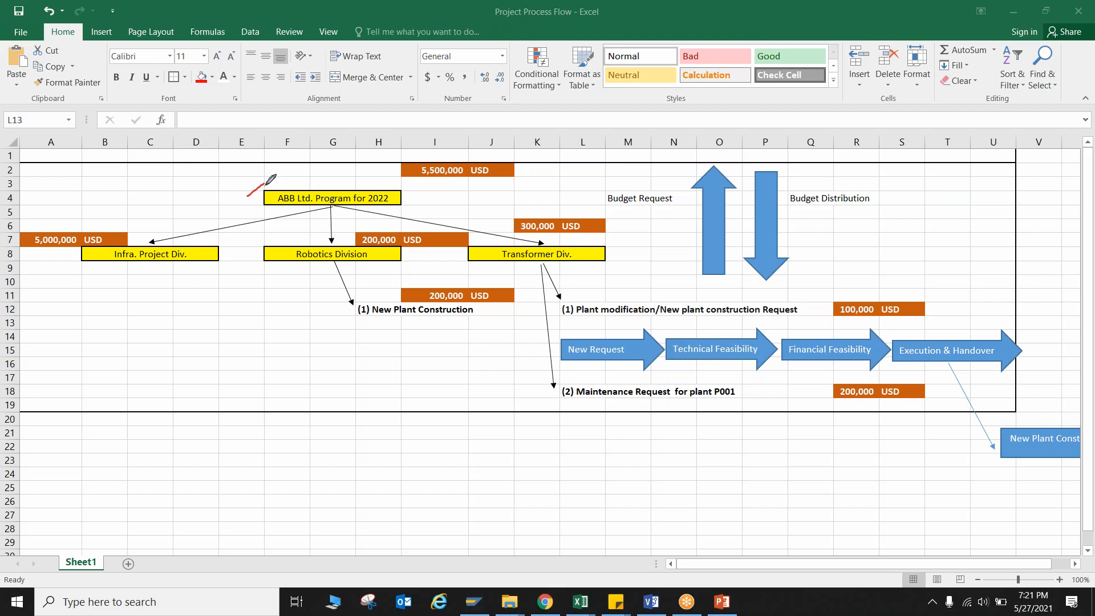
mouse_move(20, 159)
left_mouse_down()
mouse_move(632, 183)
mouse_move(644, 259)
mouse_move(14, 277)
mouse_move(33, 169)
left_mouse_up()
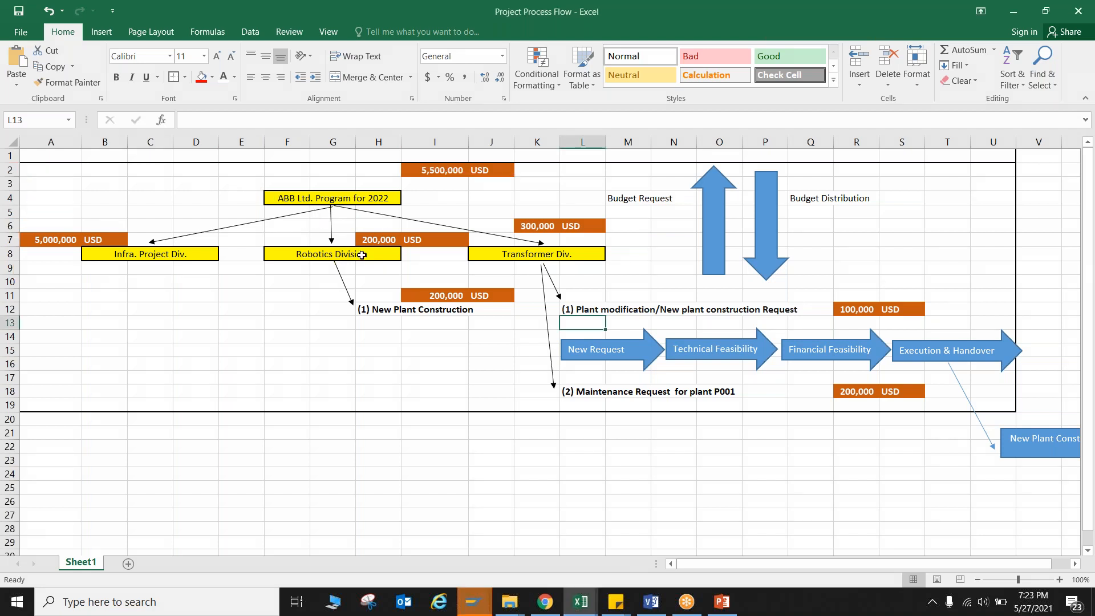
Switch to the SAP Easy Access window and collapse the Favorites folder.
left_click(485, 603)
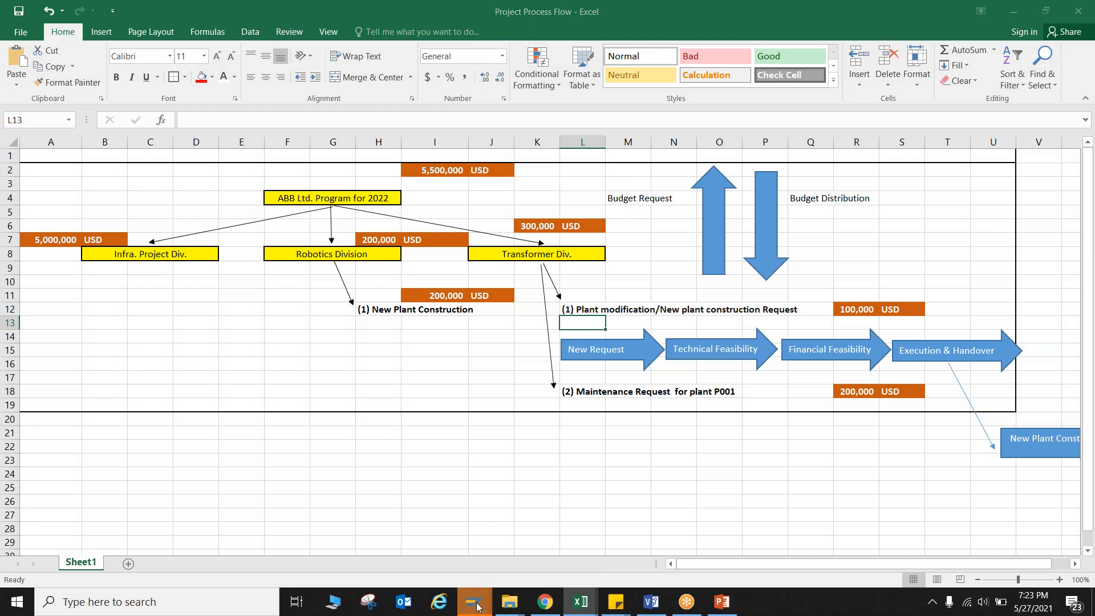
left_click(558, 537)
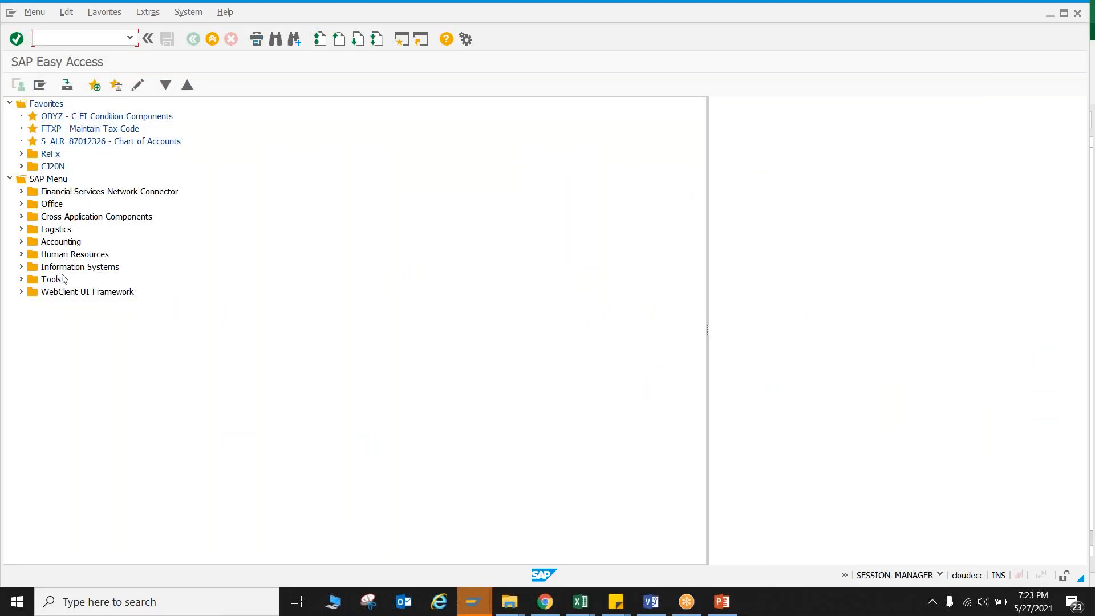
left_click(9, 104)
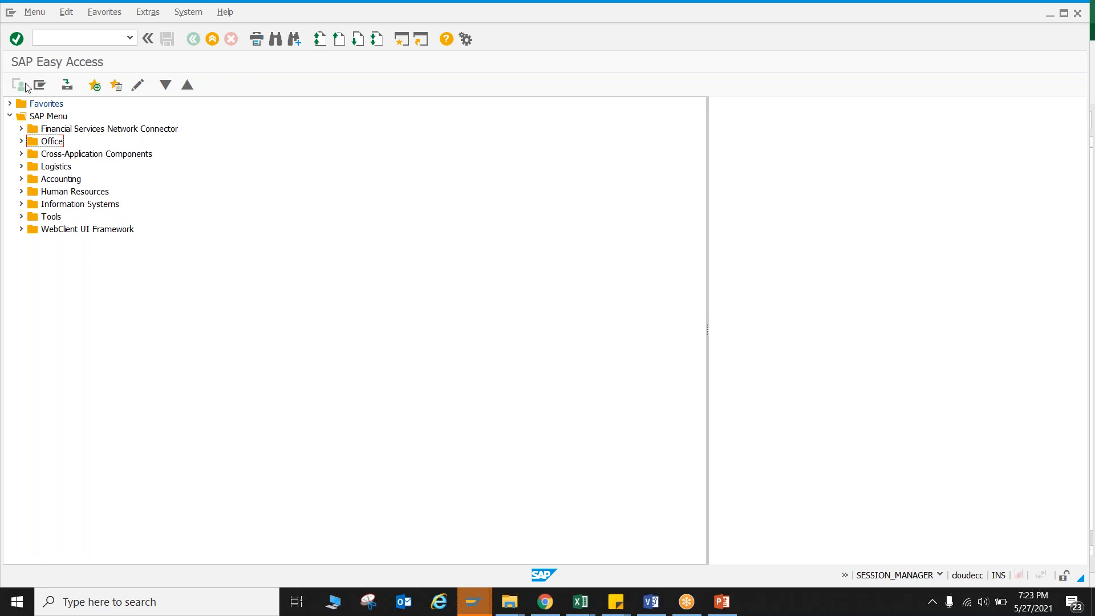
left_click(40, 86)
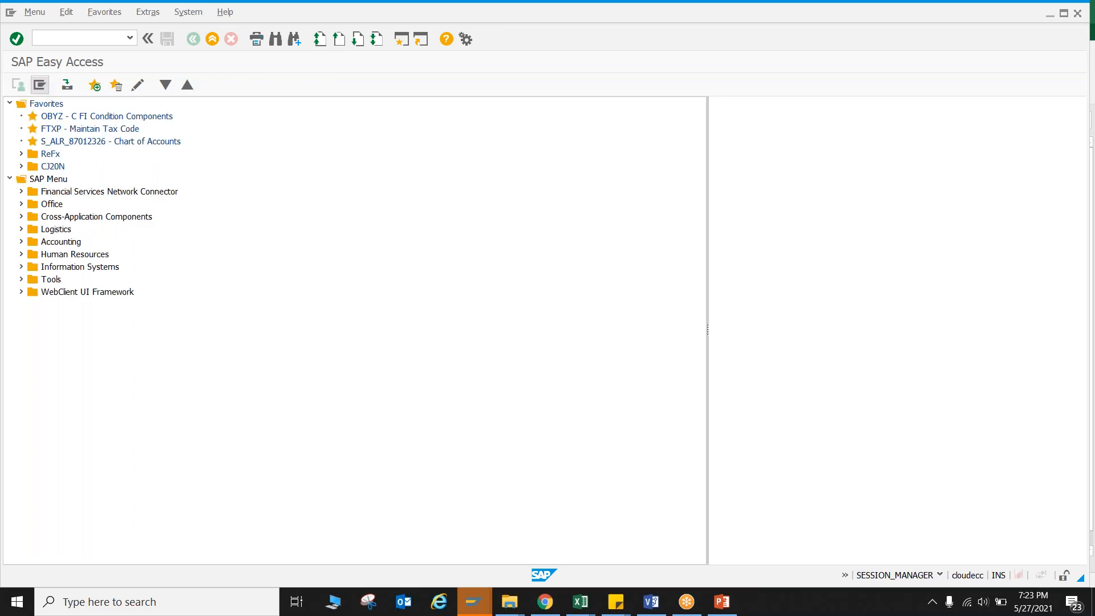
left_click(9, 105)
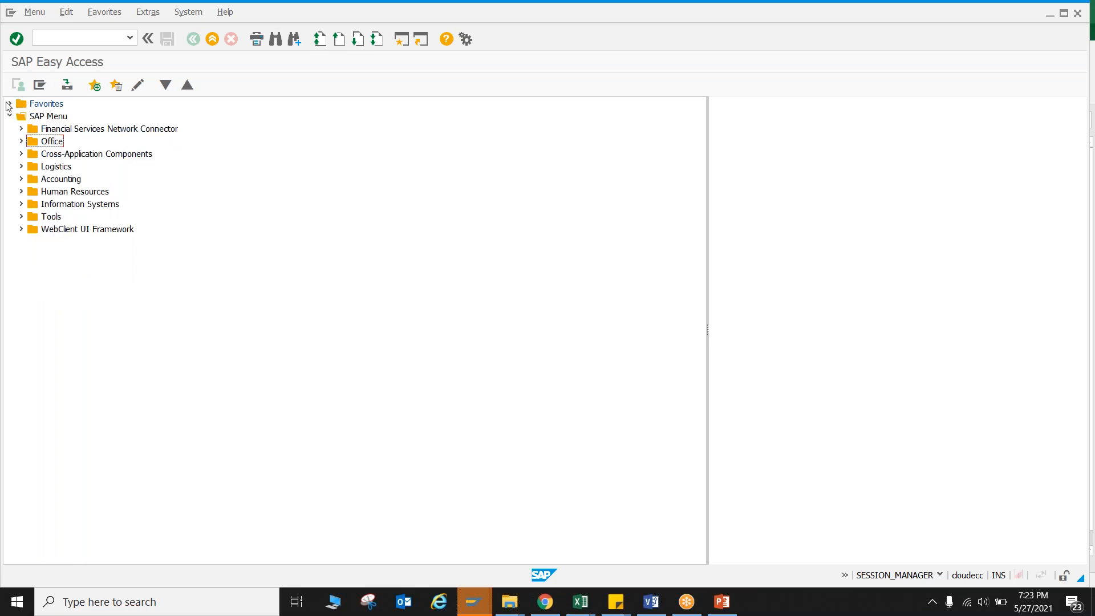
Expand the SAP Menu tree through Accounting, Investment Management and Programs down to the contents of Master Data.
left_click(65, 120)
left_click(31, 179)
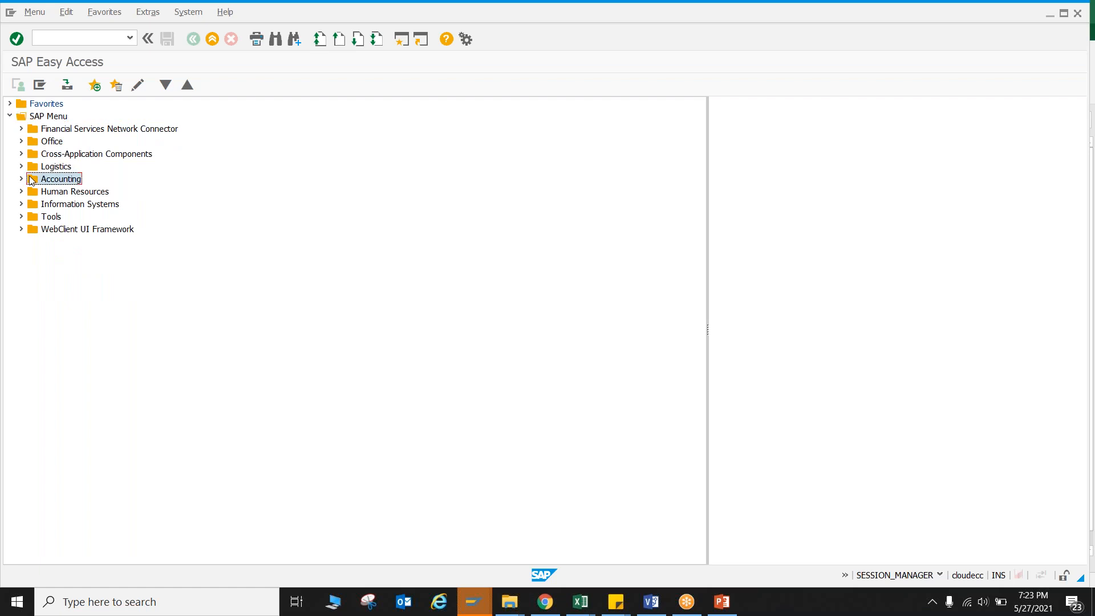
left_click(20, 179)
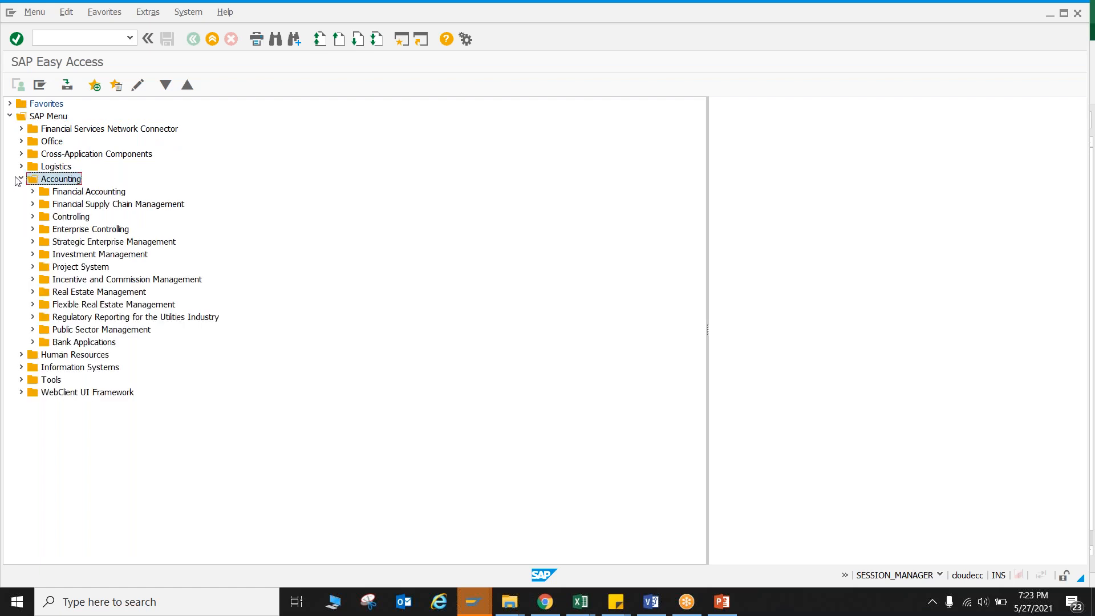
left_click(33, 254)
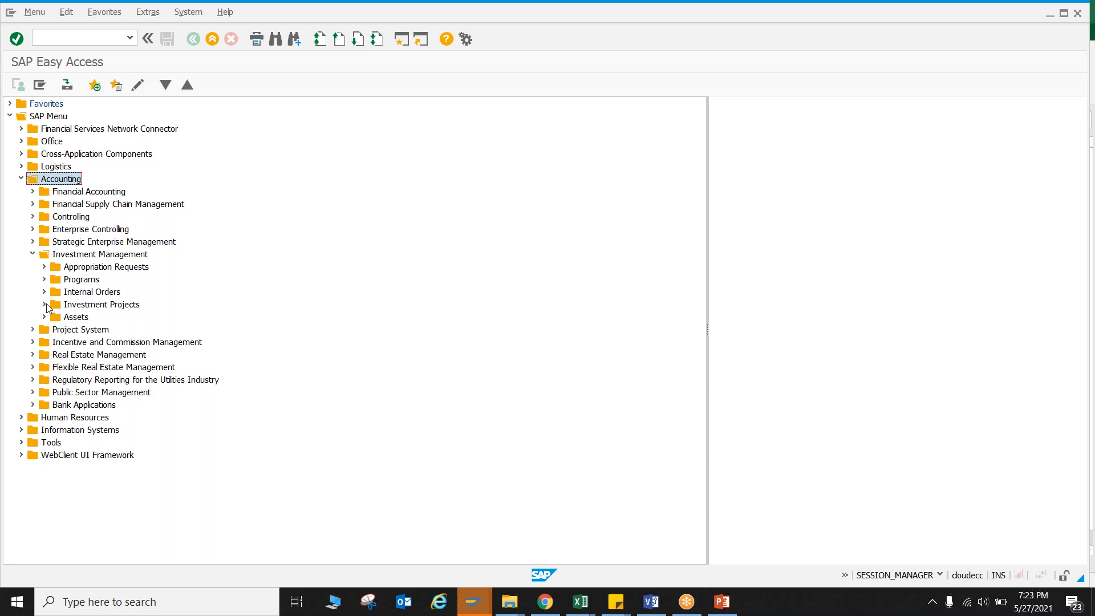
left_click(45, 280)
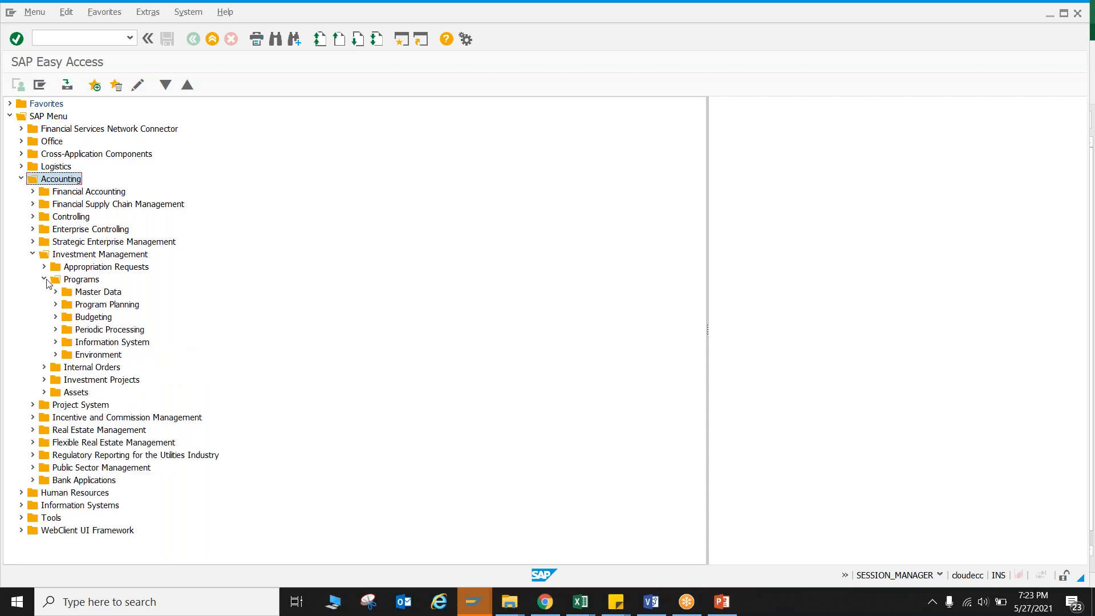
left_click(55, 292)
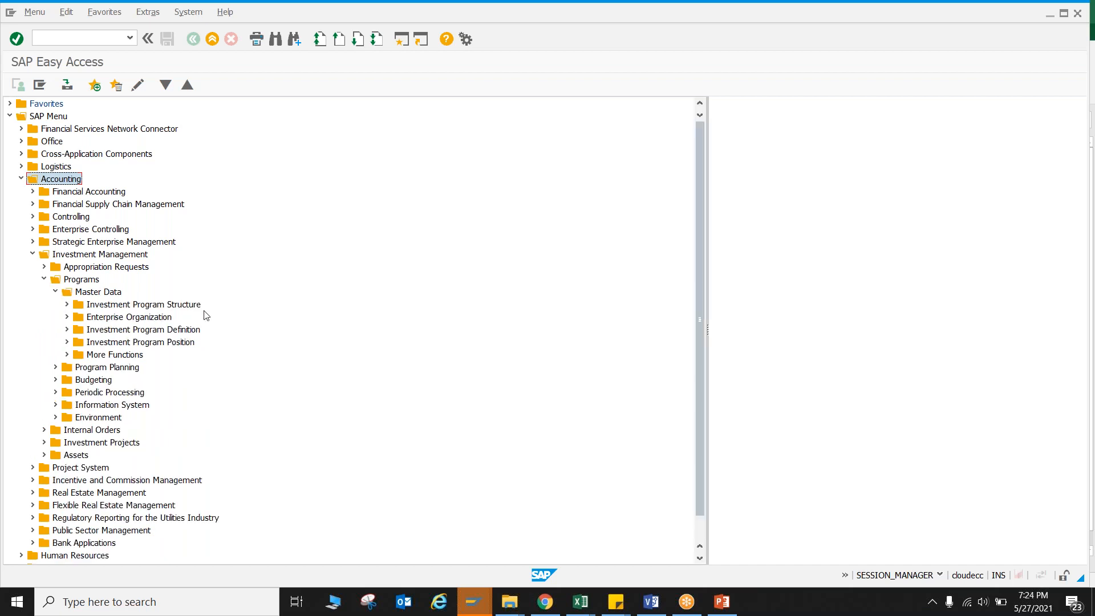
Open the Change transaction IM02 in the Investment Program Definition folder.
left_click(136, 335)
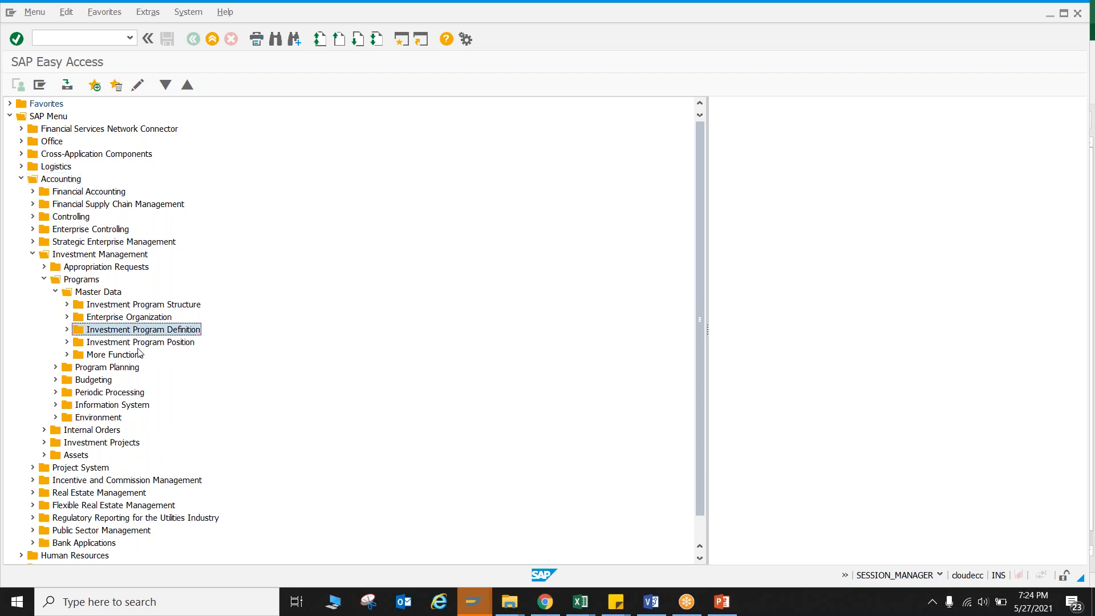
left_click(138, 344)
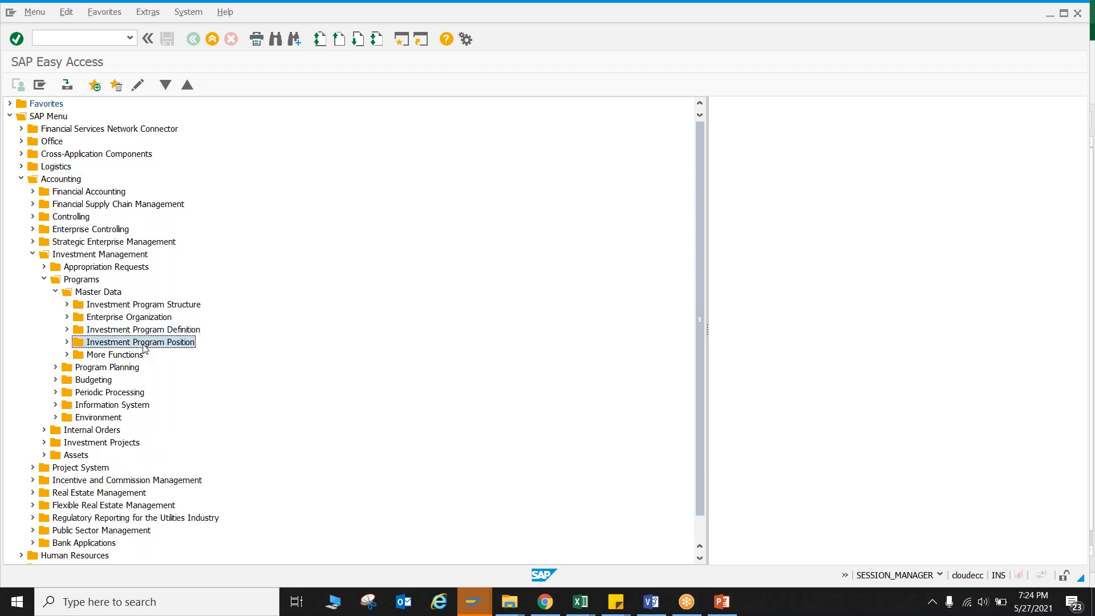
left_click(149, 307)
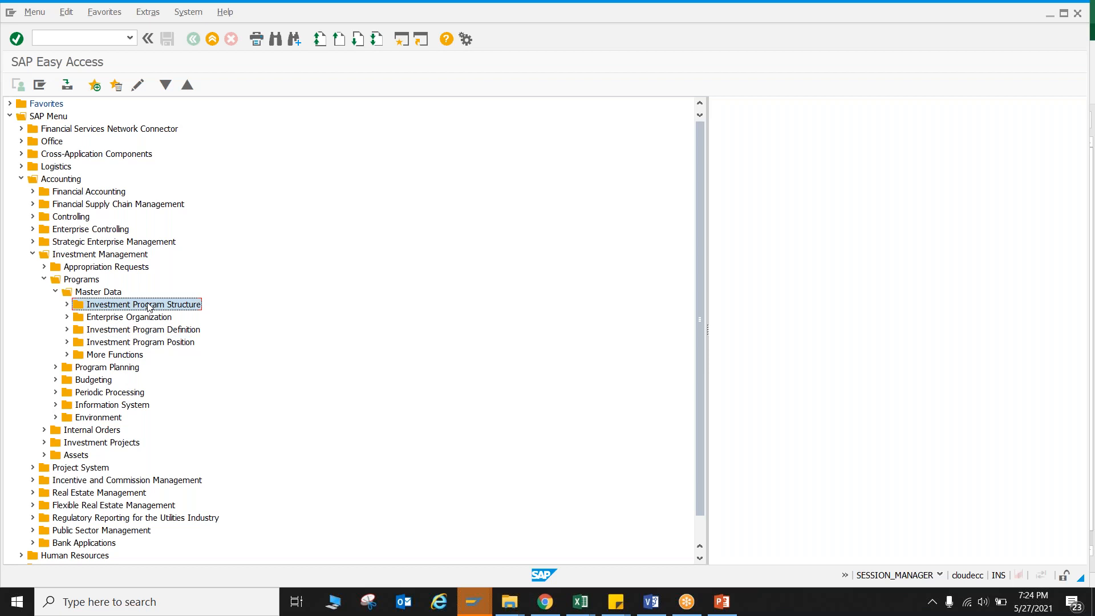
left_click(151, 334)
left_click(155, 343)
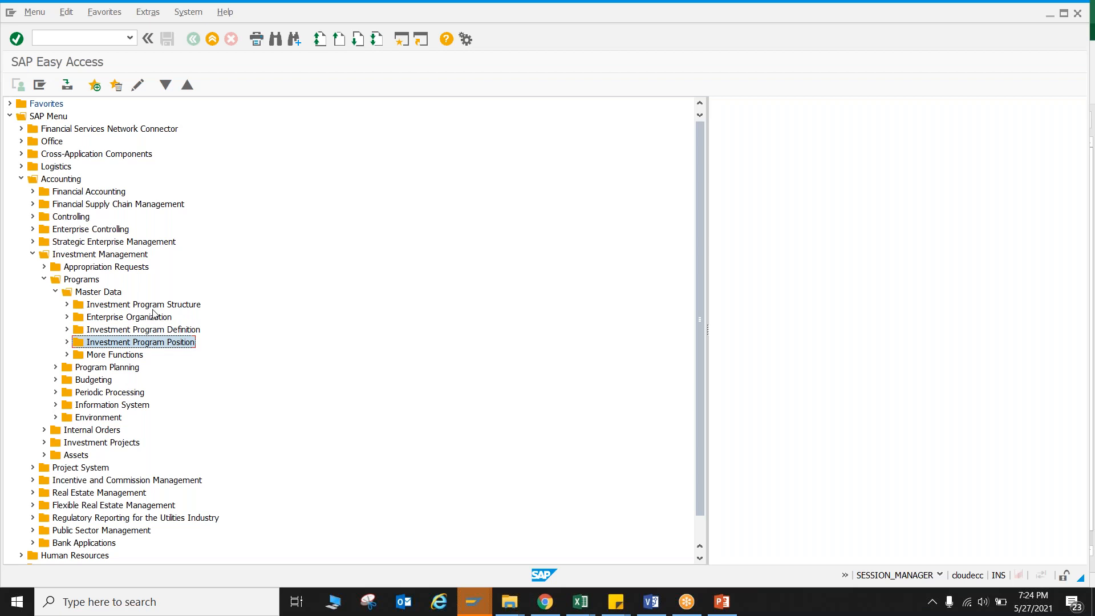
left_click(67, 330)
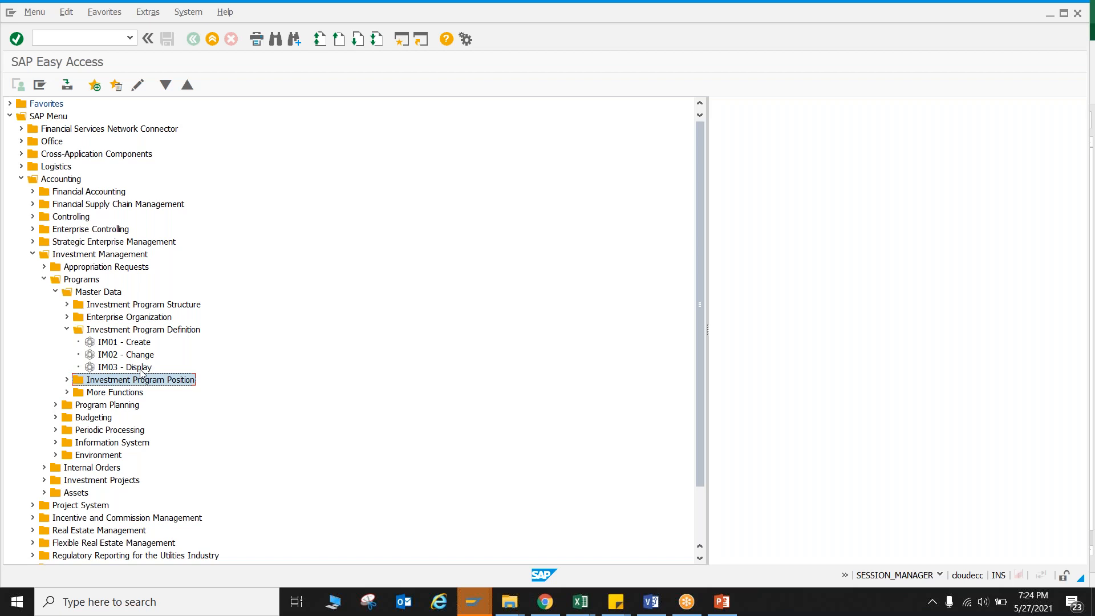
double_click(114, 356)
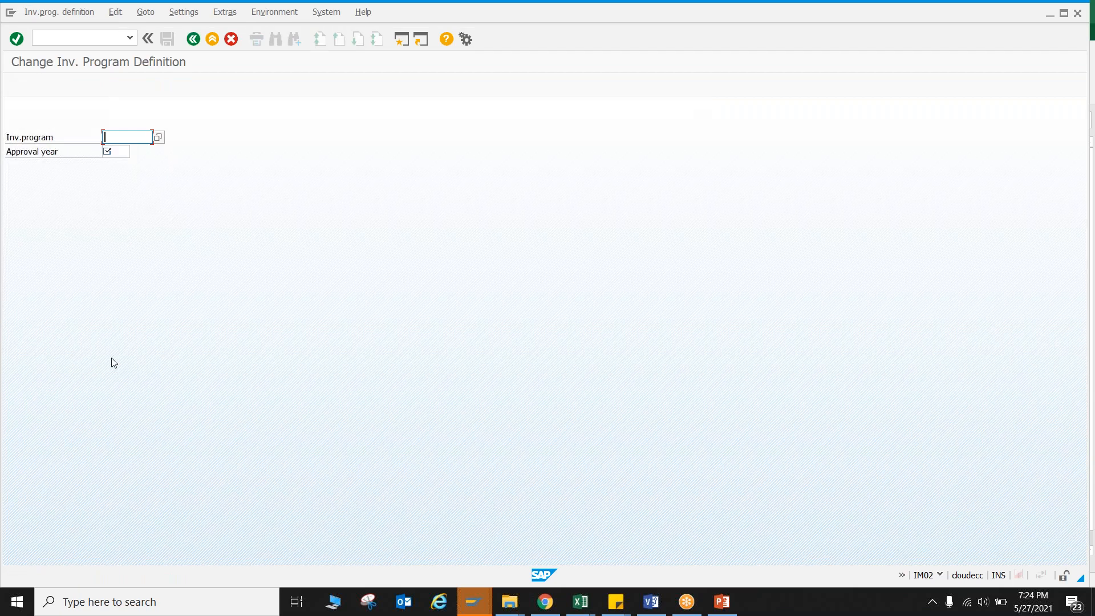
Look up investment program NLM-0001 with approval year 2002 in the unrestricted program list and open its definition.
left_click(158, 137)
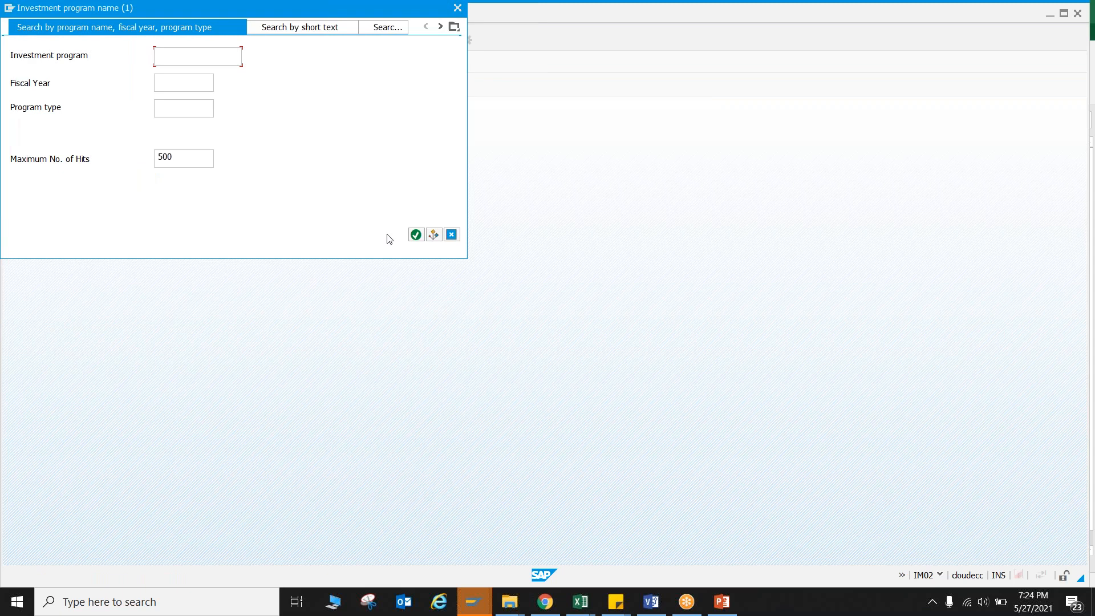
left_click(413, 235)
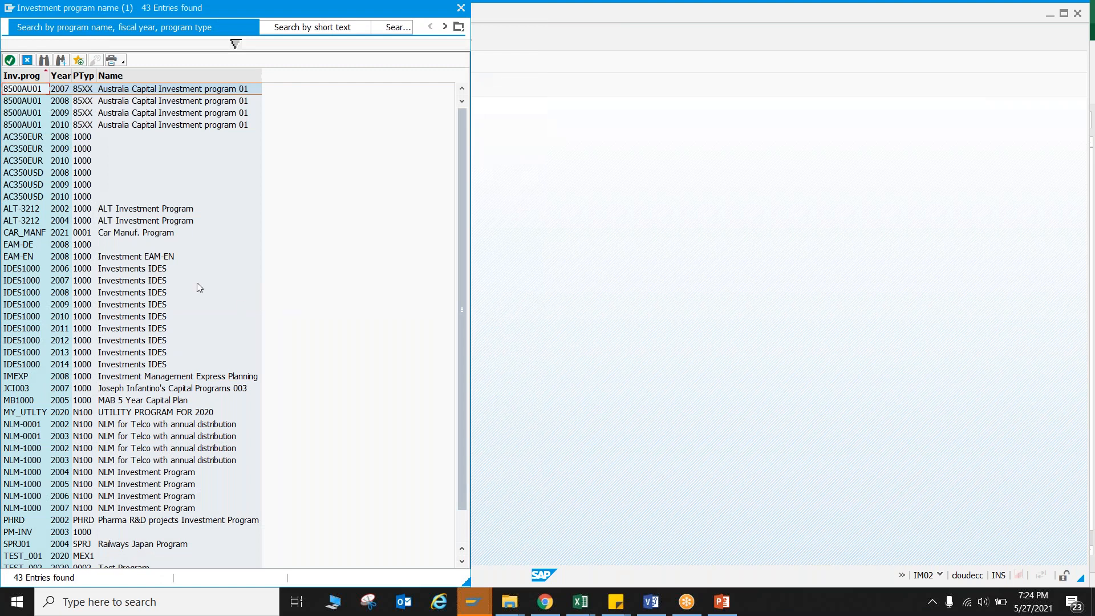
double_click(141, 426)
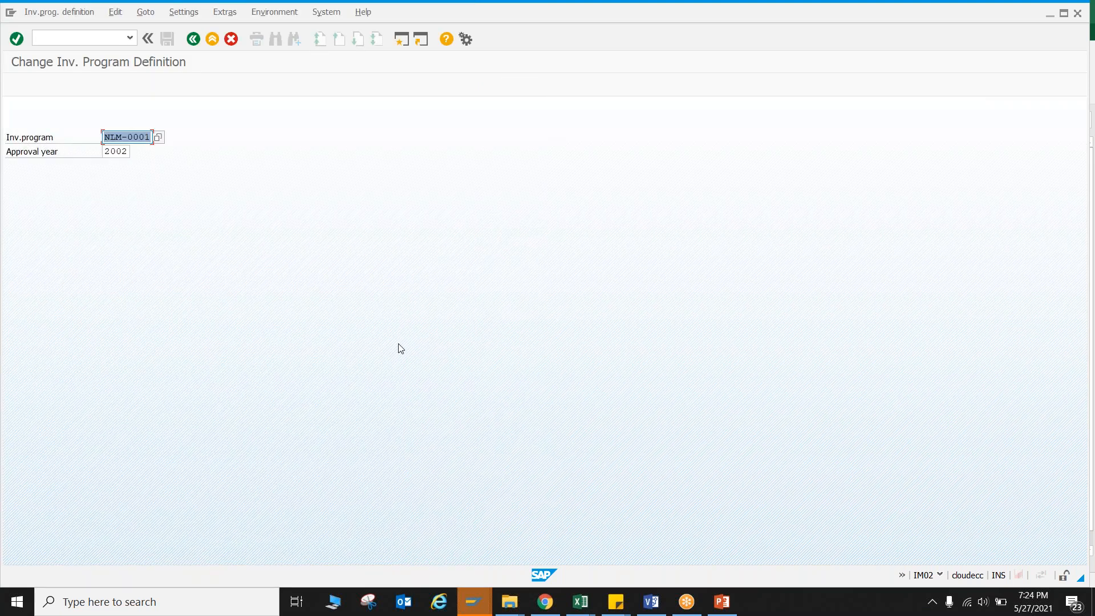
key("Return")
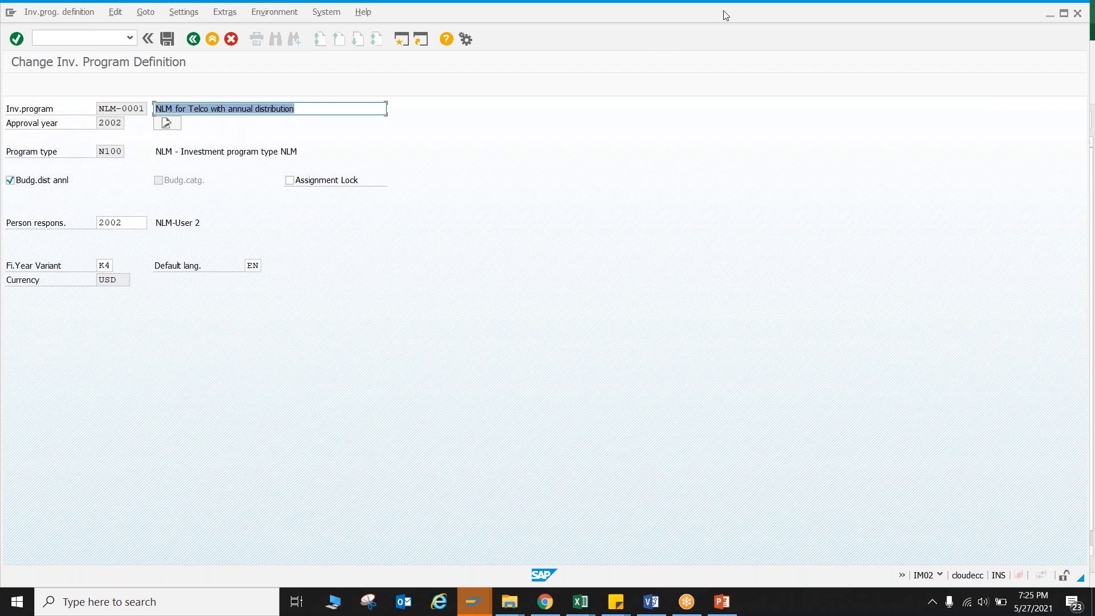
Examine the definition's program, approval year, description, long text, program type, annual budget distribution, assignment lock and person responsible fields.
mouse_move(73, 108)
left_mouse_down()
mouse_move(103, 96)
mouse_move(78, 126)
mouse_move(90, 116)
left_mouse_up()
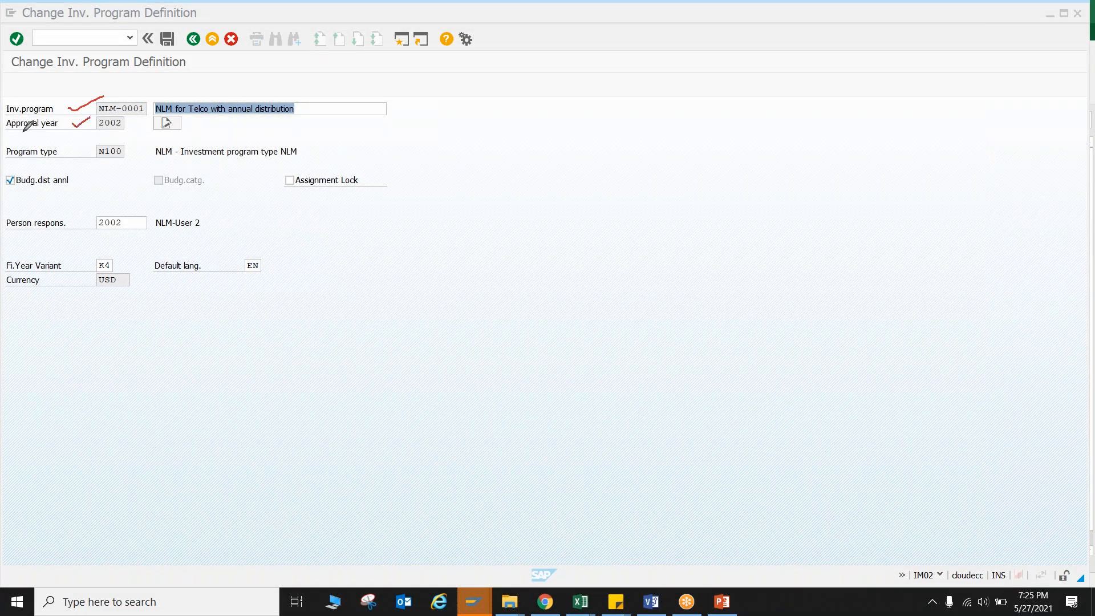
left_click_drag(6, 134, 73, 134)
left_click_drag(191, 94, 216, 81)
mouse_move(178, 113)
left_mouse_down()
mouse_move(163, 110)
mouse_move(157, 130)
mouse_move(172, 141)
mouse_move(186, 117)
left_mouse_up()
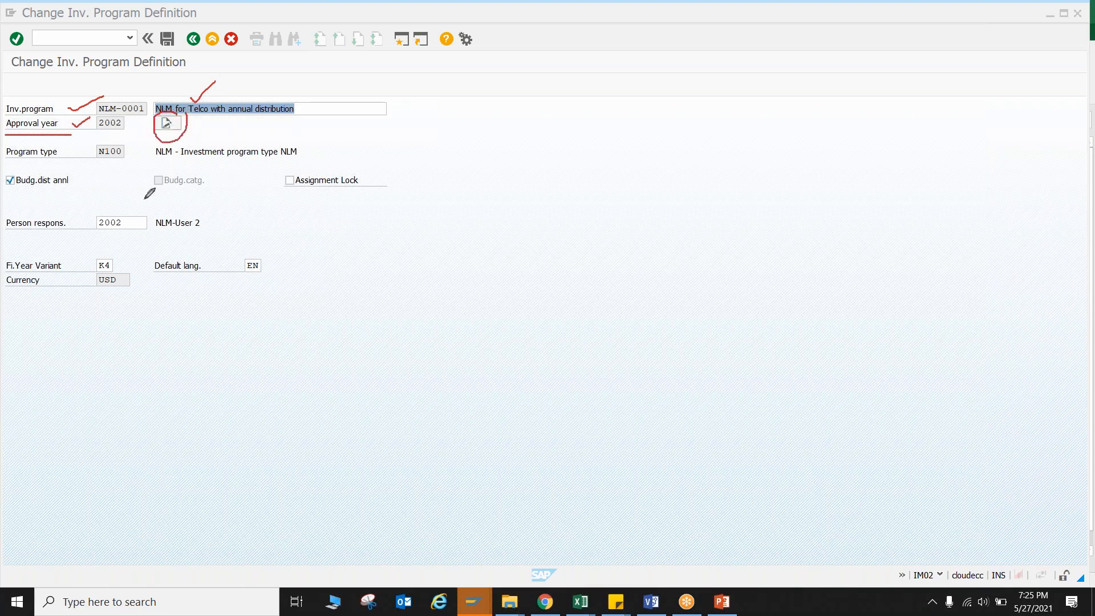
left_click_drag(8, 161, 40, 159)
left_click_drag(4, 192, 64, 192)
left_click_drag(290, 192, 364, 191)
left_click_drag(74, 207, 100, 197)
View the list of possible persons responsible for the program, and close it without choosing one.
left_click(138, 225)
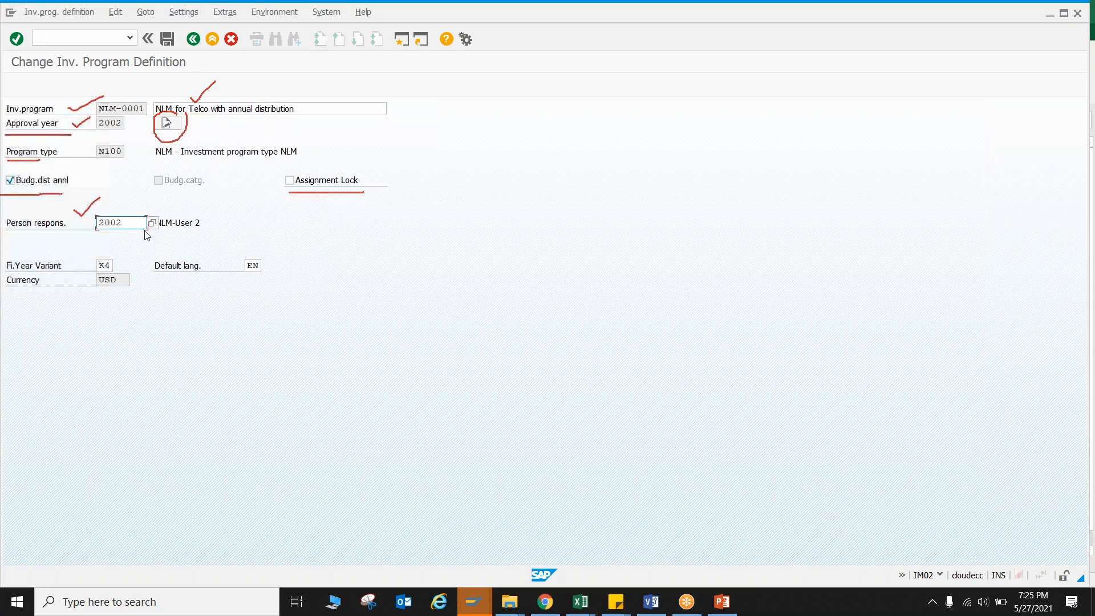
left_click(153, 224)
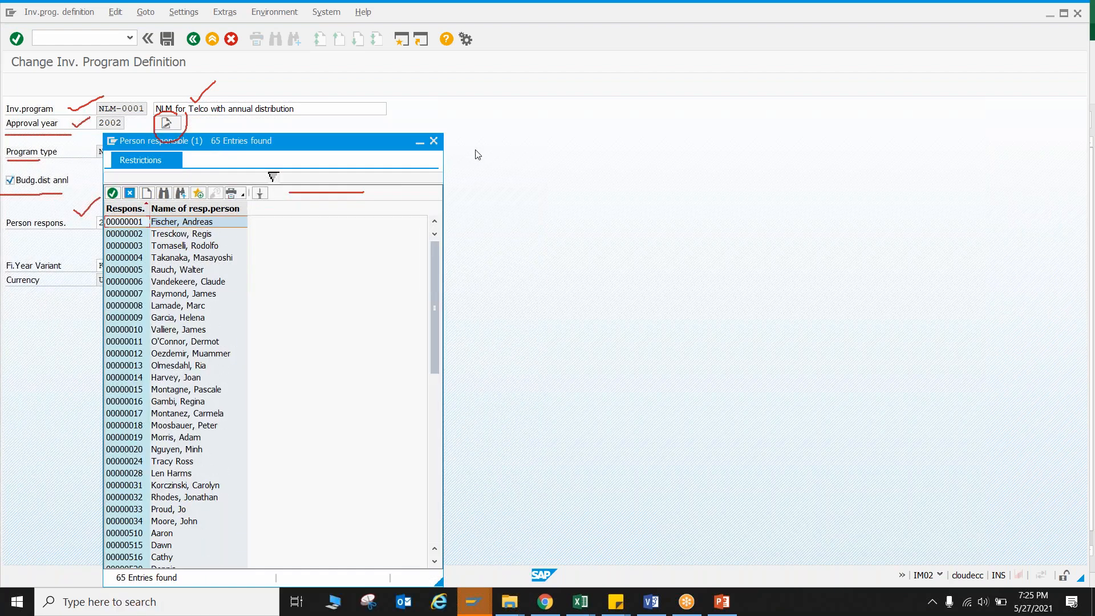
left_click(433, 140)
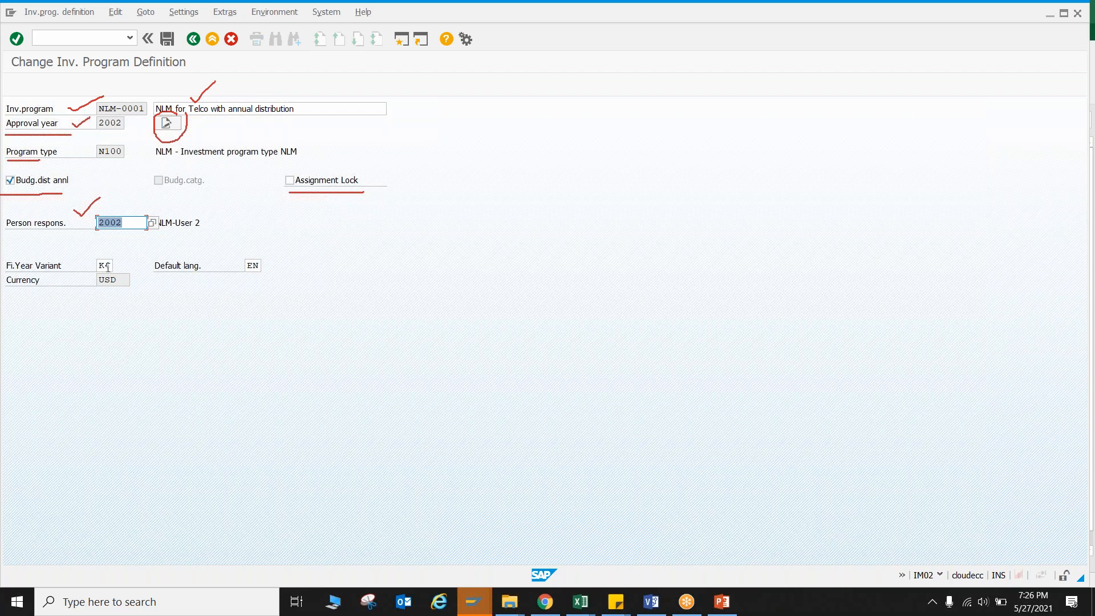
View the list of possible fiscal year variants, close it without choosing one, and check the currency field.
left_click(111, 268)
left_click(118, 265)
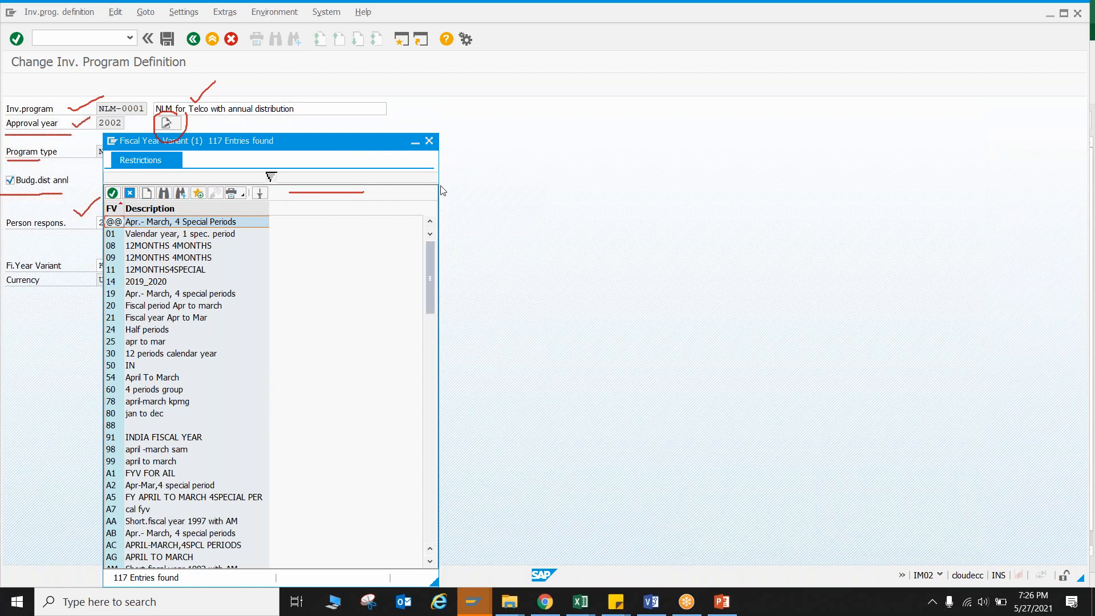
left_click(429, 141)
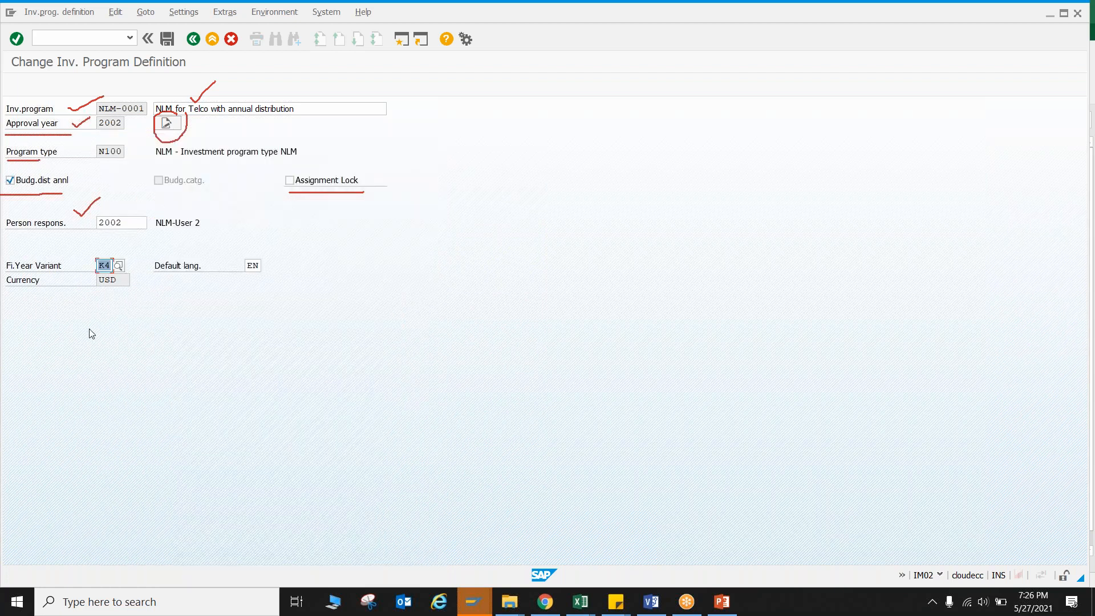
left_click(101, 281)
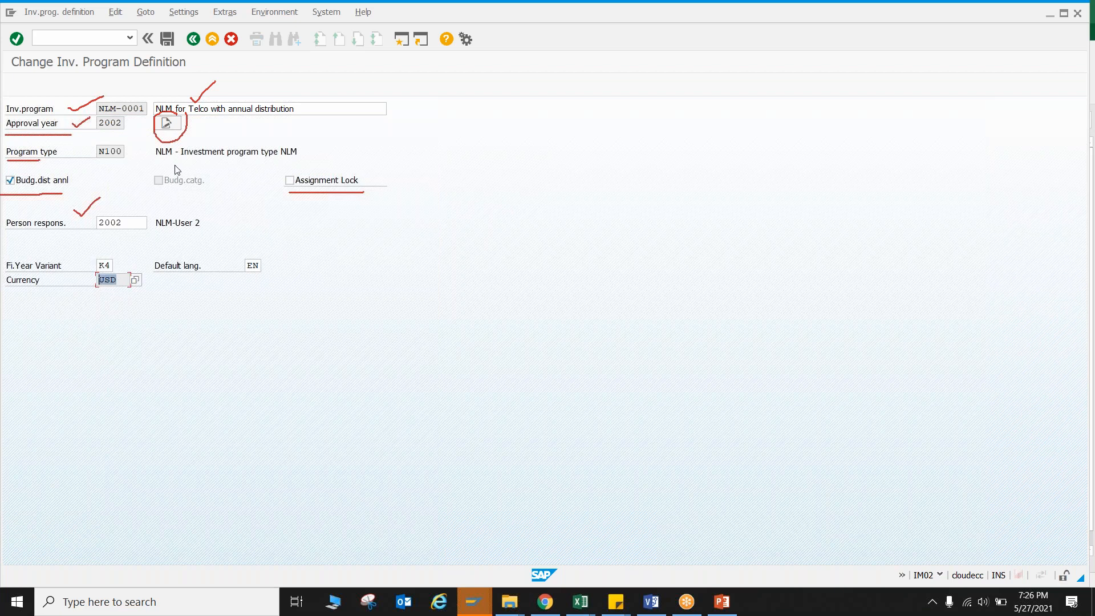
Try to open the long text of the investment program.
left_click(730, 9)
left_click(702, 105)
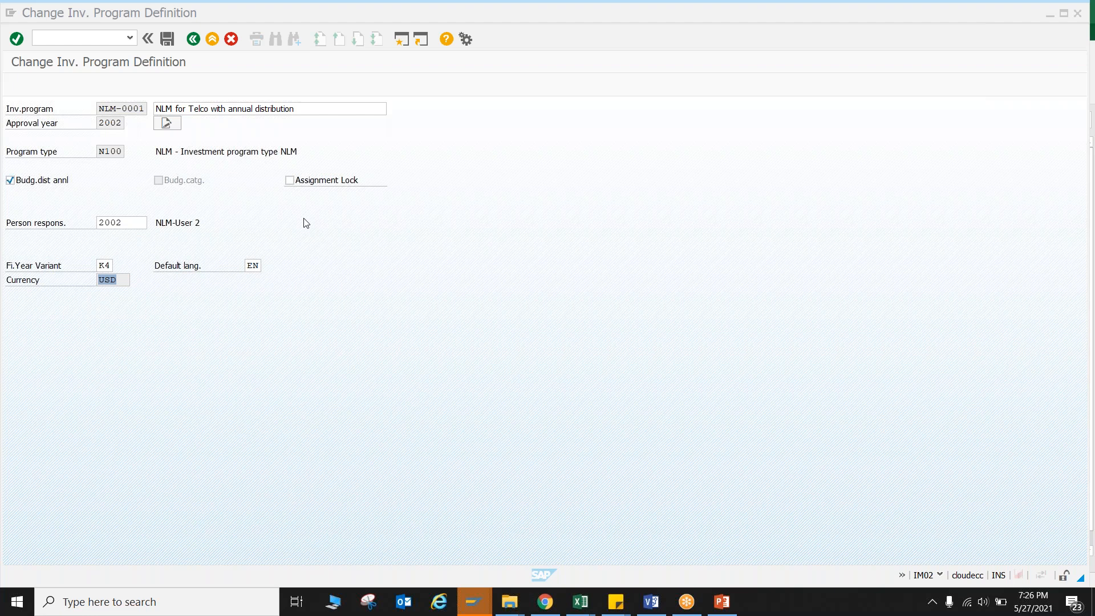
left_click(168, 126)
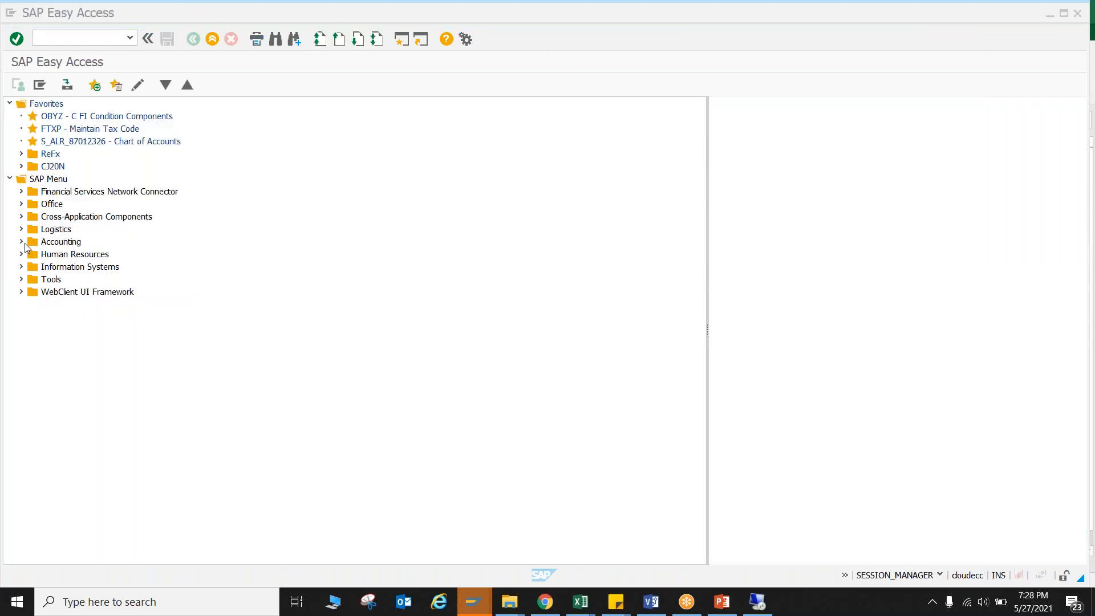
Open the Accounting transaction for creating an investment program definition (IM01) under Investment Management program master data.
left_click(21, 242)
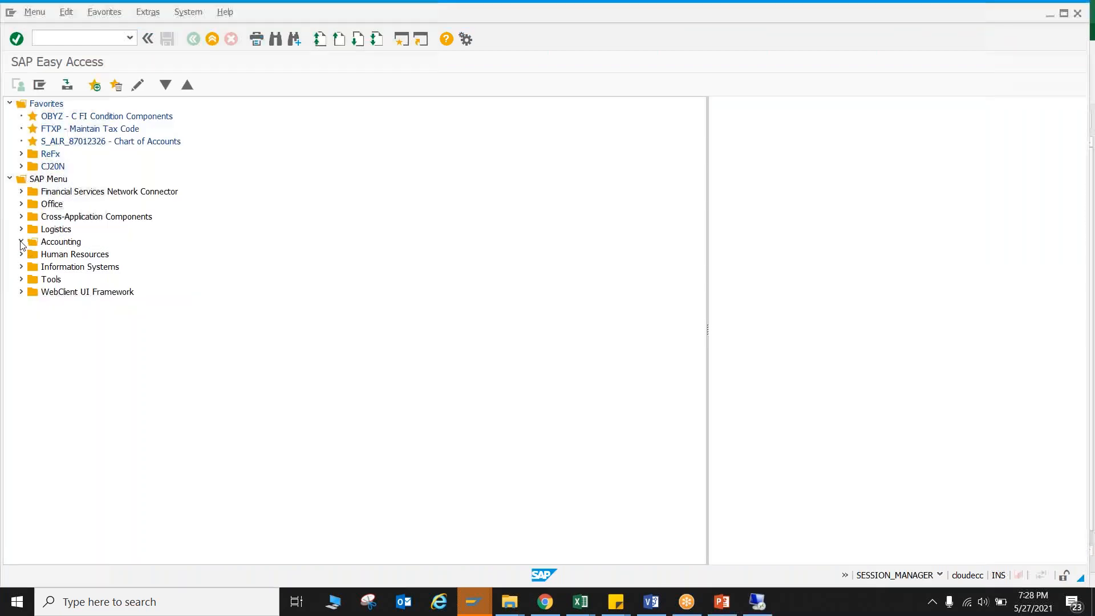
left_click(21, 241)
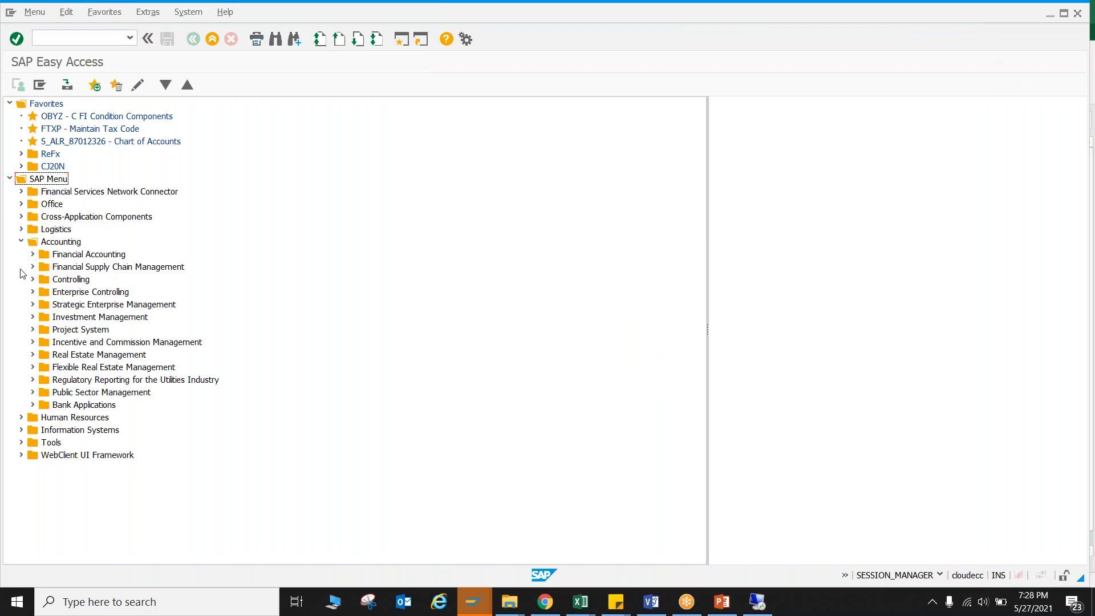
left_click(32, 317)
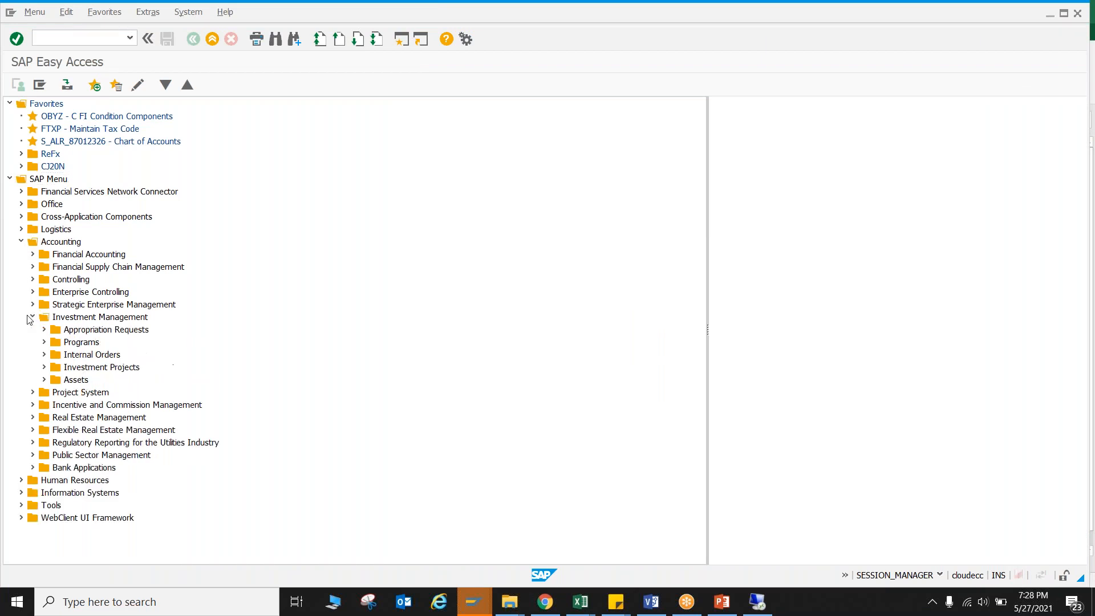
left_click(45, 342)
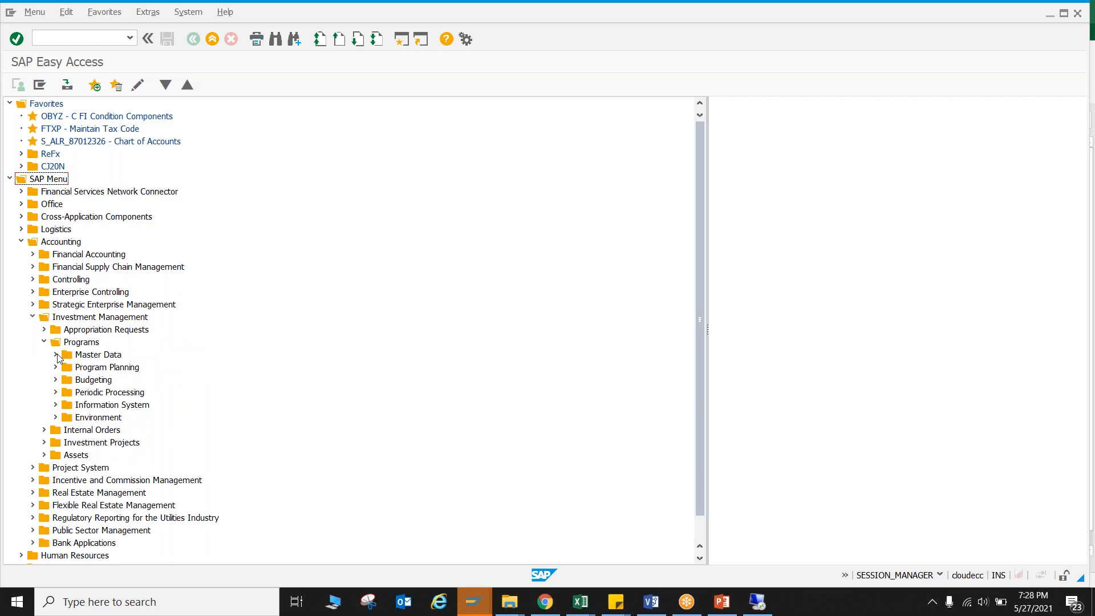
left_click(57, 354)
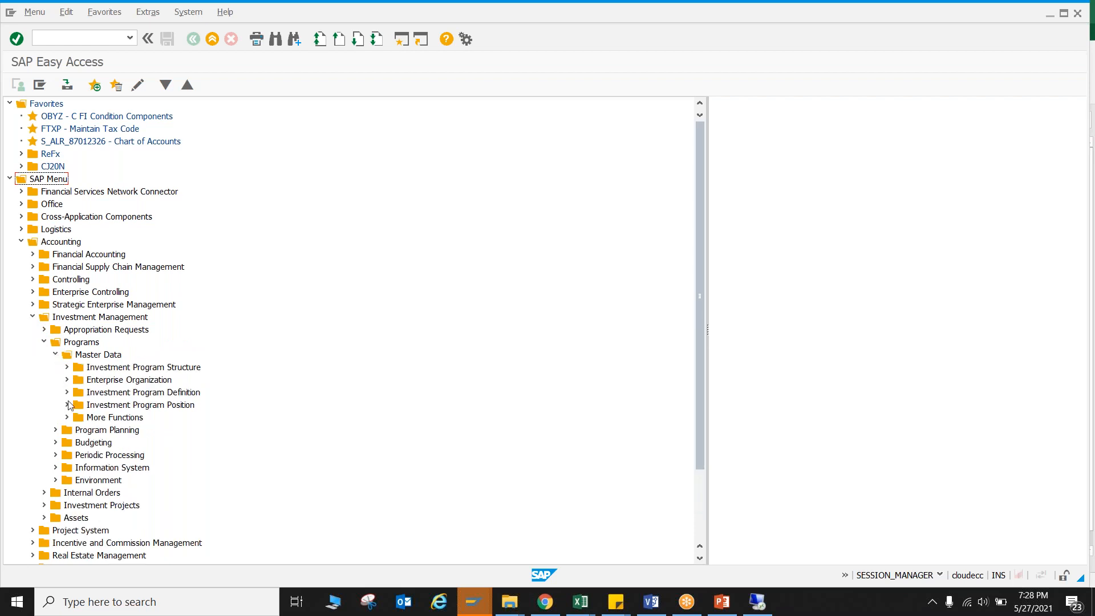
left_click(66, 393)
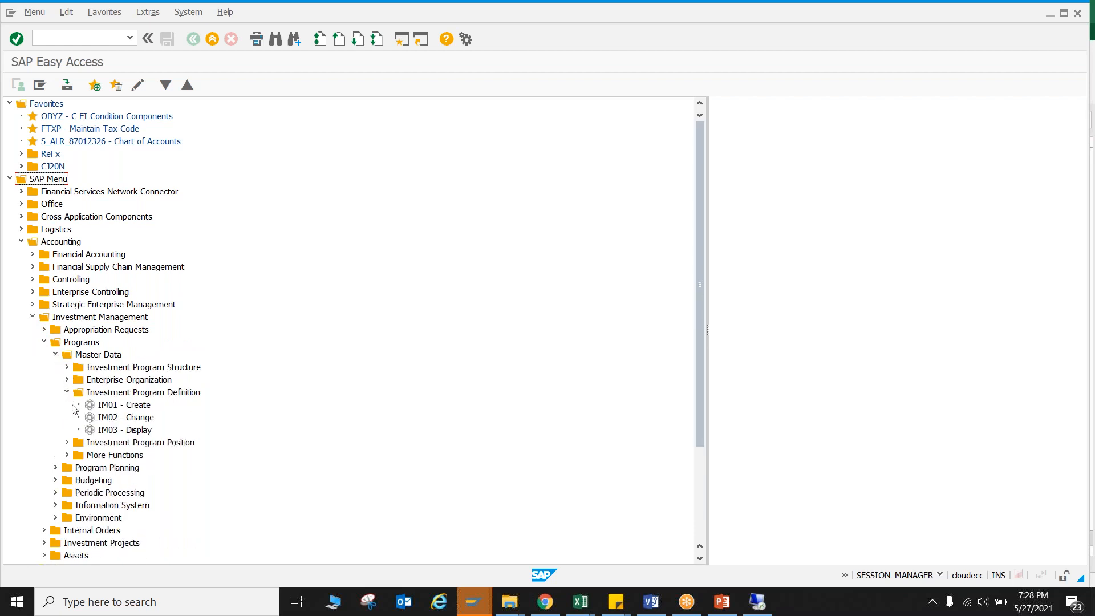
double_click(102, 405)
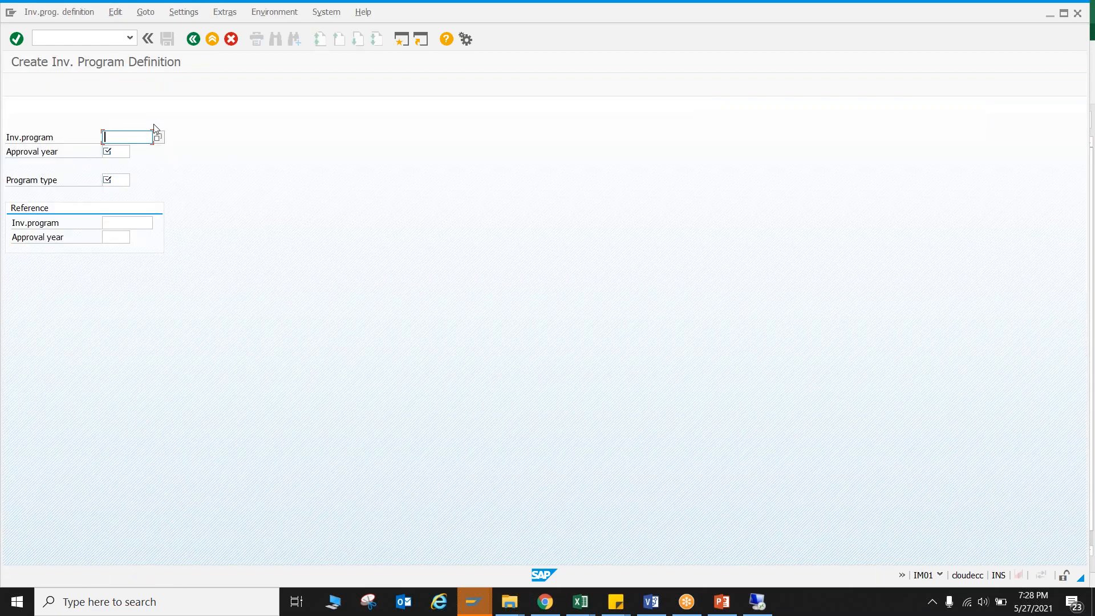
Enter ABB_TEST as the new investment program and 2022 as its approval year.
left_click(143, 138)
type("ABB_TEST")
left_click(121, 152)
type("20")
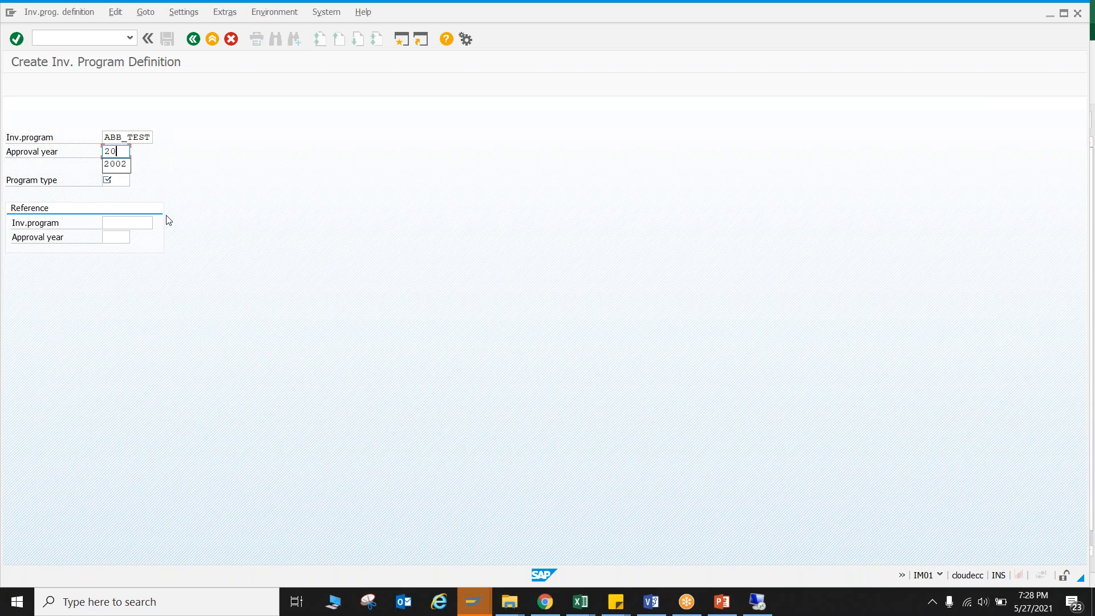
type("22")
View the list of available program types, and close it without choosing one.
left_click(122, 180)
left_click(142, 186)
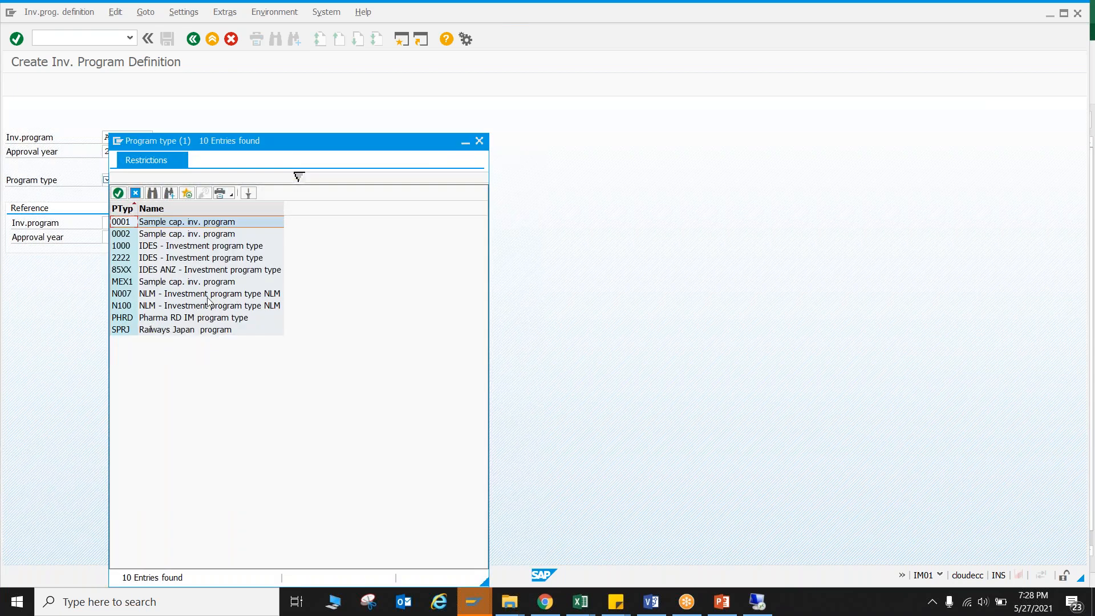
left_click(479, 141)
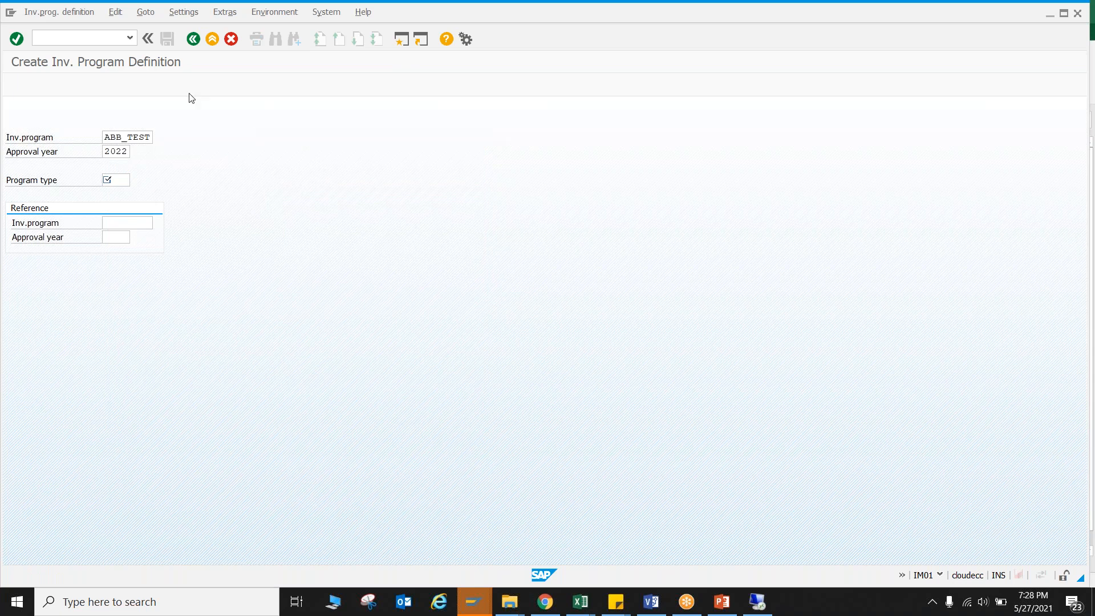
Open the existing program definition NLM-0001 for approval year 2002 in IM02 in the other session to check its program type.
left_click(193, 39)
type("im")
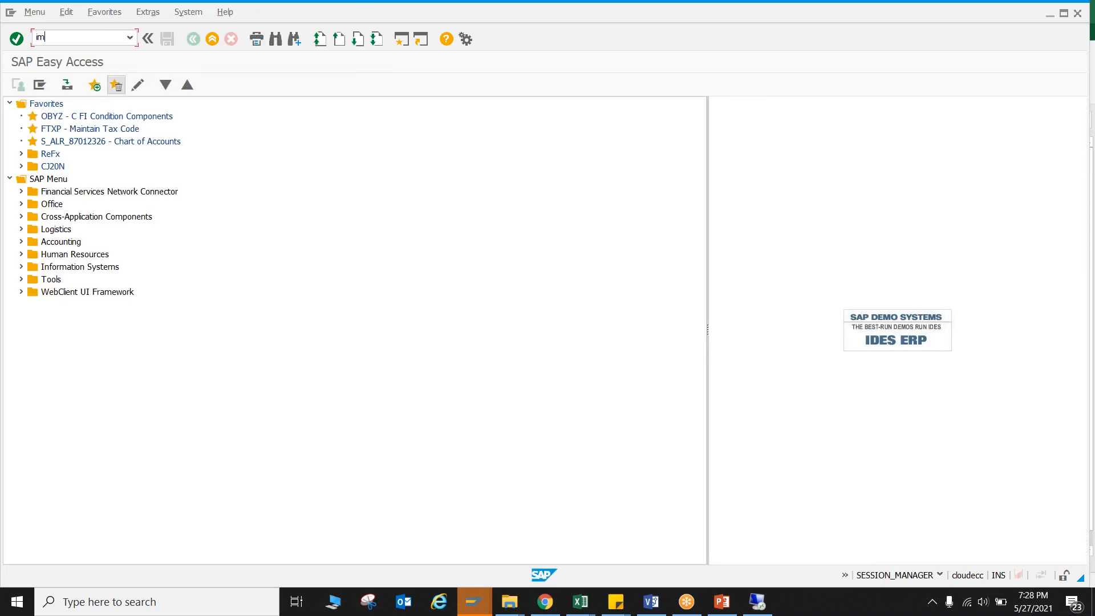
type("02")
key("Return")
type("im02")
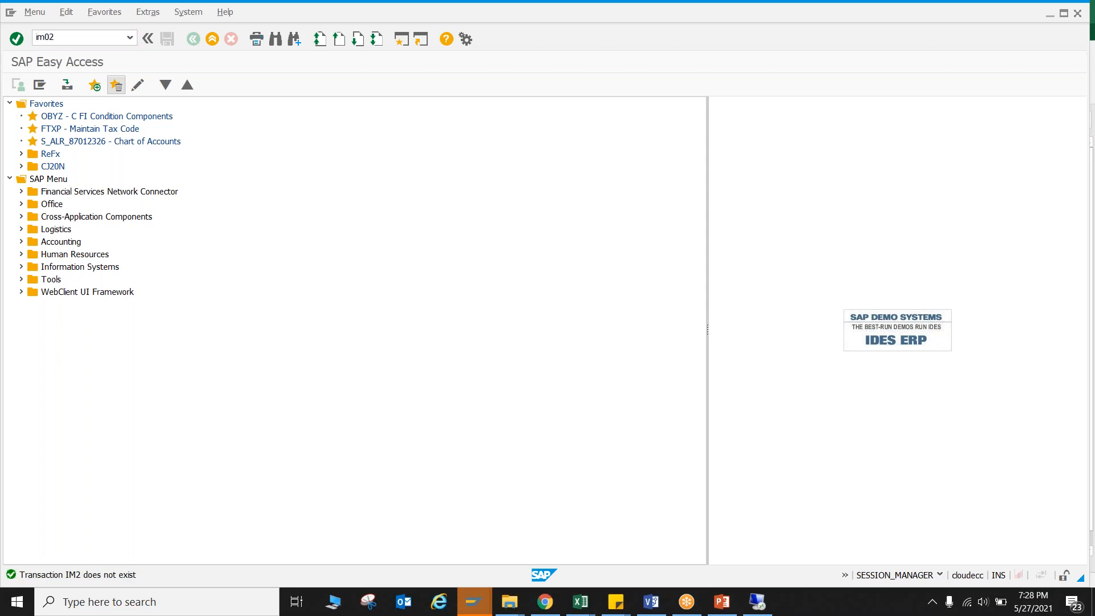
key("Return")
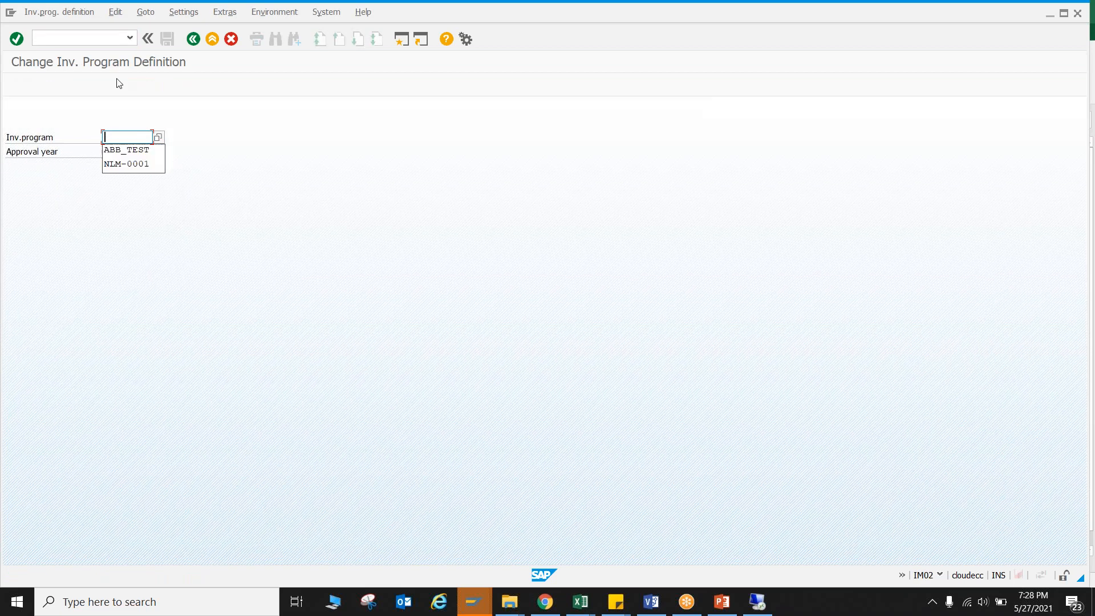
left_click(126, 163)
left_click(116, 152)
left_click(115, 177)
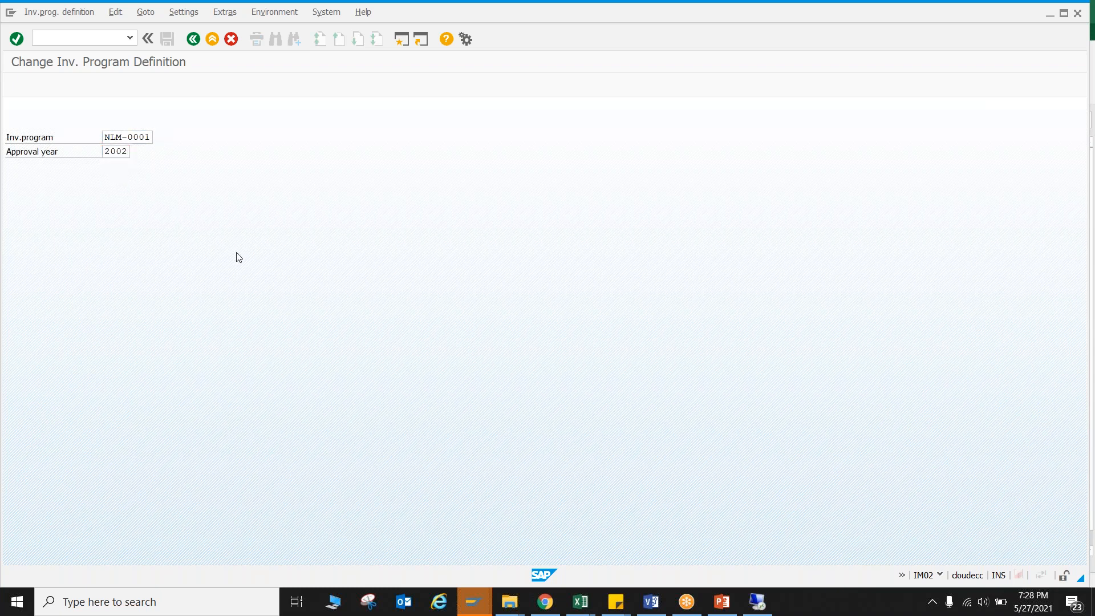
key("Return")
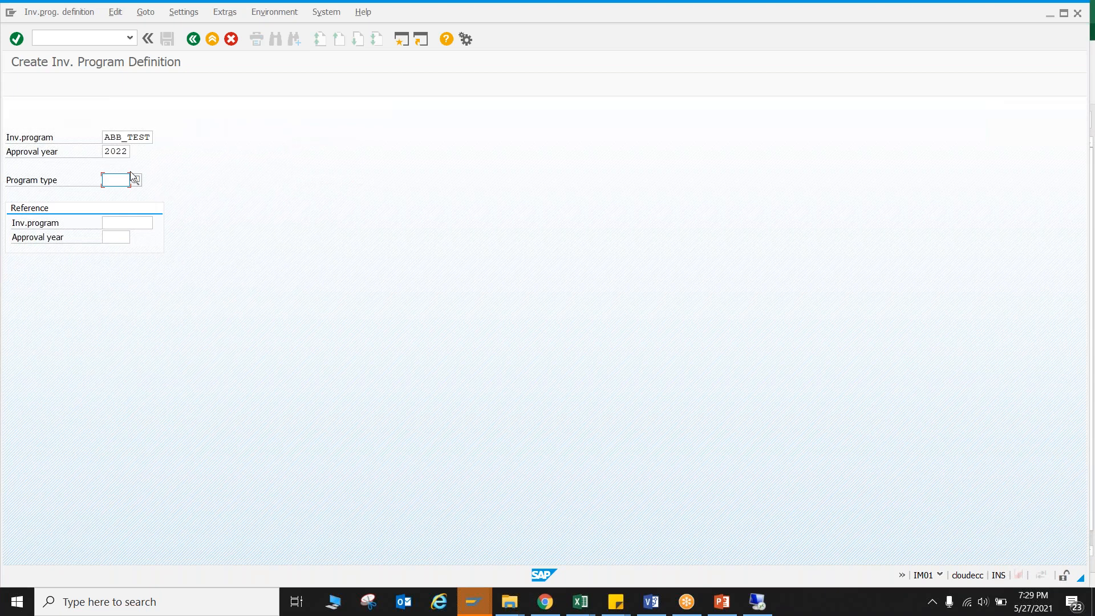
Choose program type N100 for ABB_TEST and continue to the definition's detail fields.
left_click(135, 179)
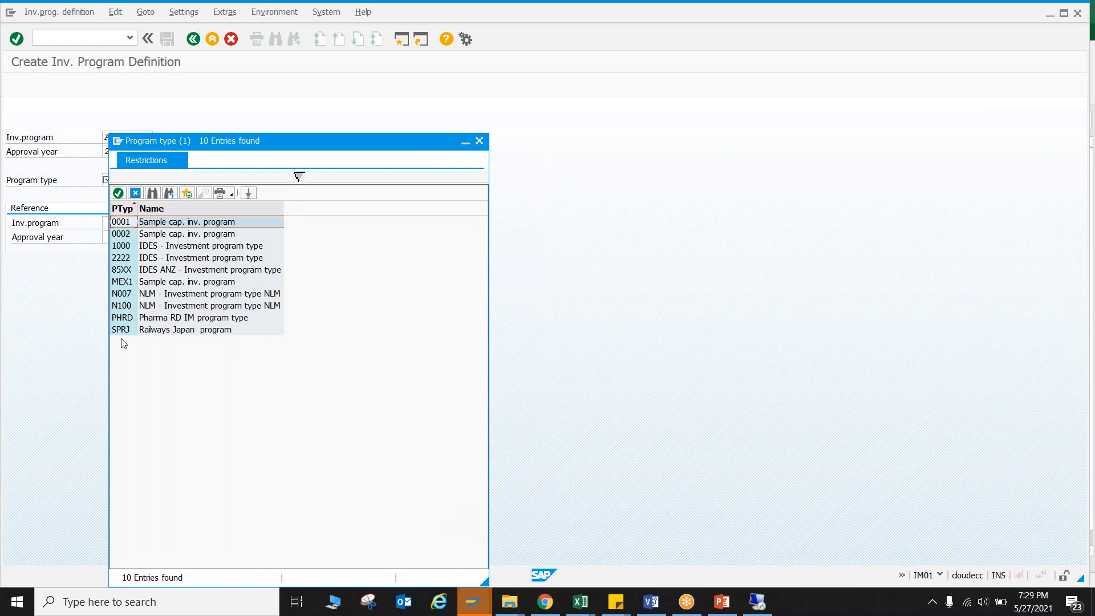
double_click(136, 308)
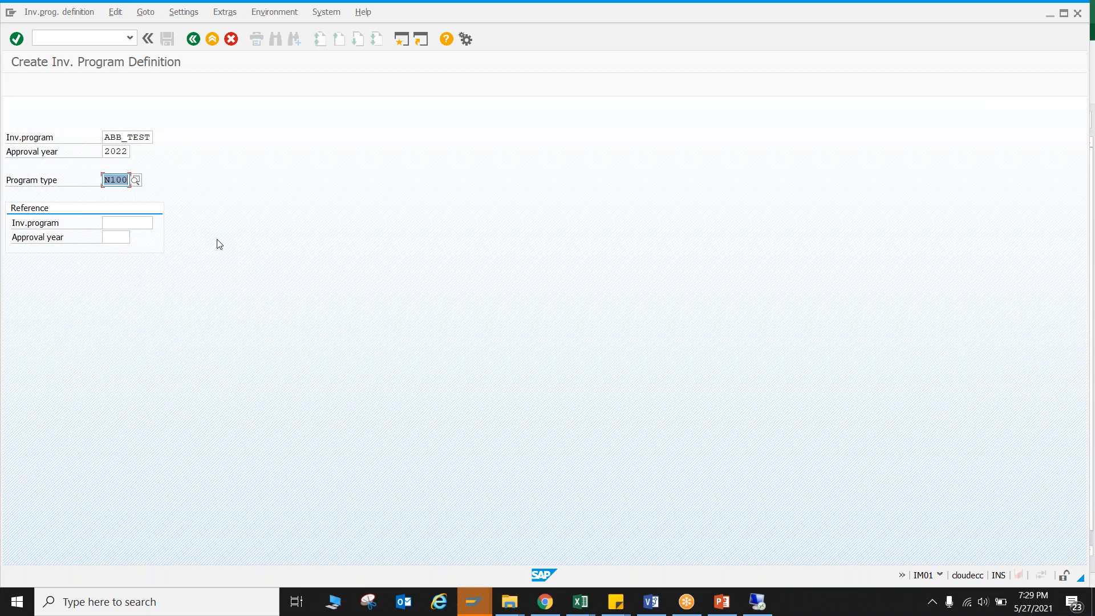
key("Return")
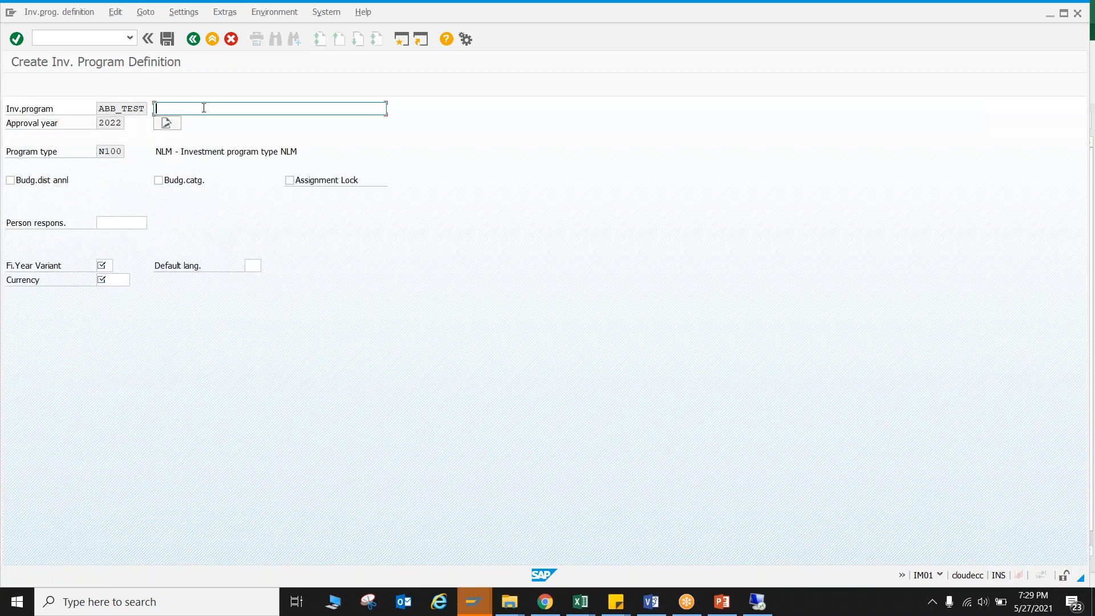
Describe the program as "ABB Ltd. Program for 2022" and assign a person responsible from the list of possible entries.
type("ABB Ltd. Program for 2022")
left_click(106, 223)
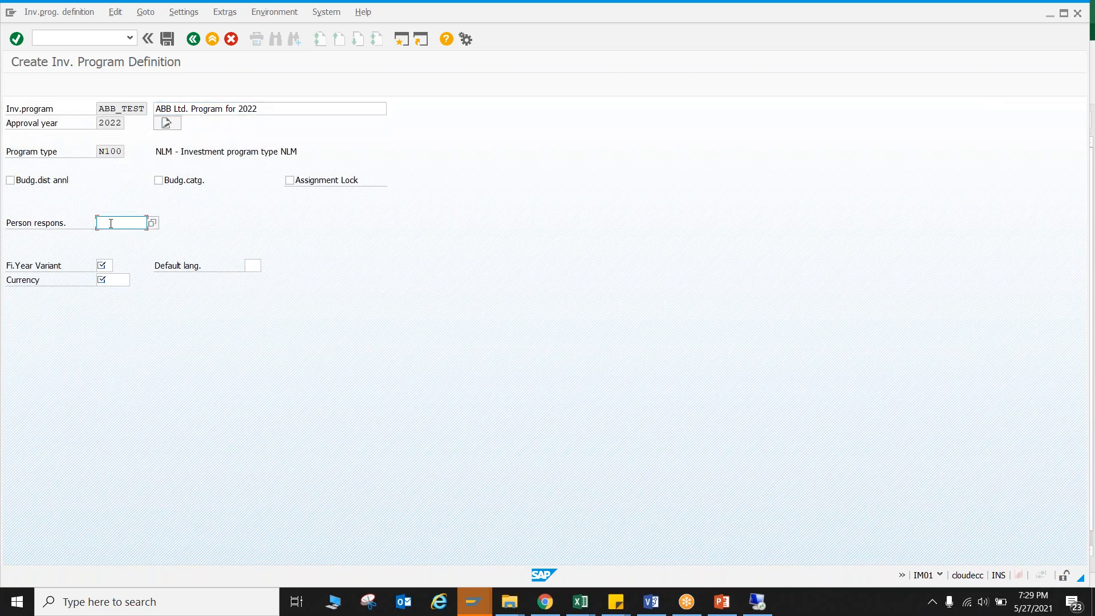
left_click(152, 223)
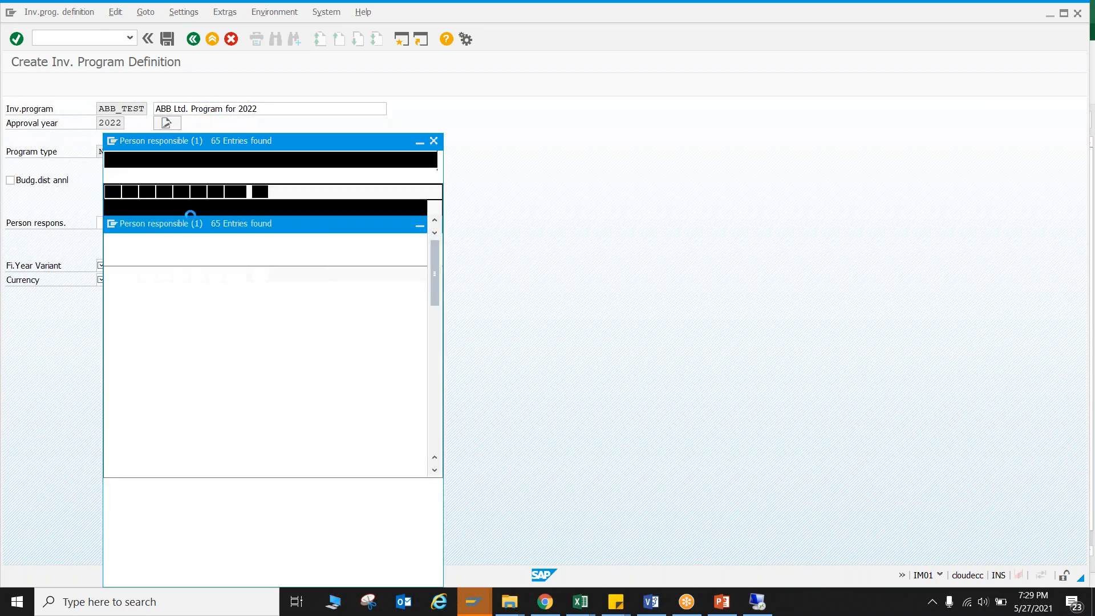
double_click(194, 220)
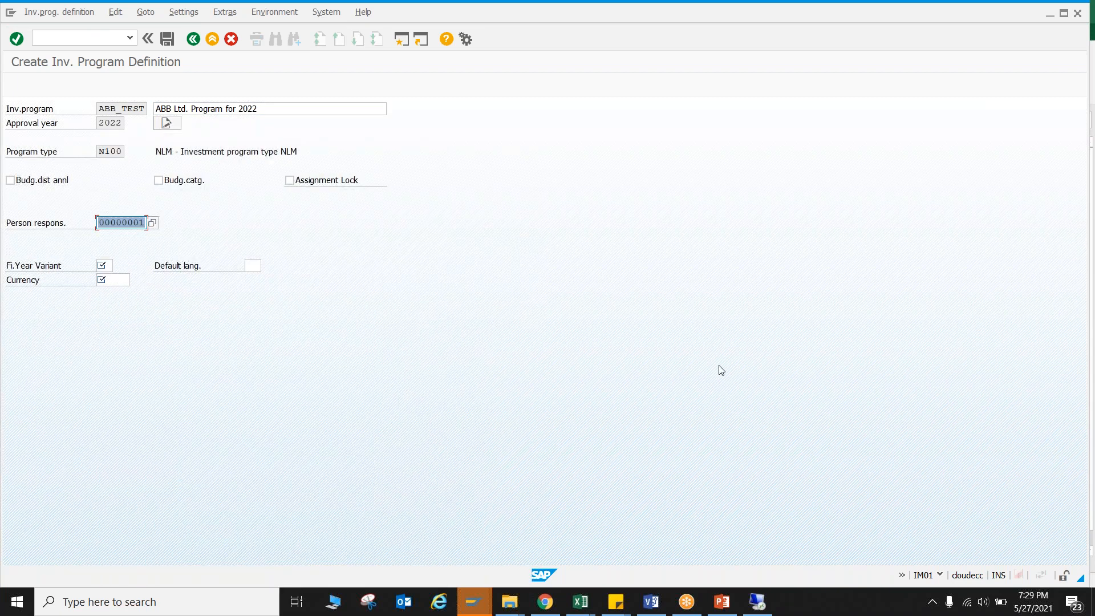
Set the definition's fiscal year variant to K4 and its currency to USD.
left_click(102, 266)
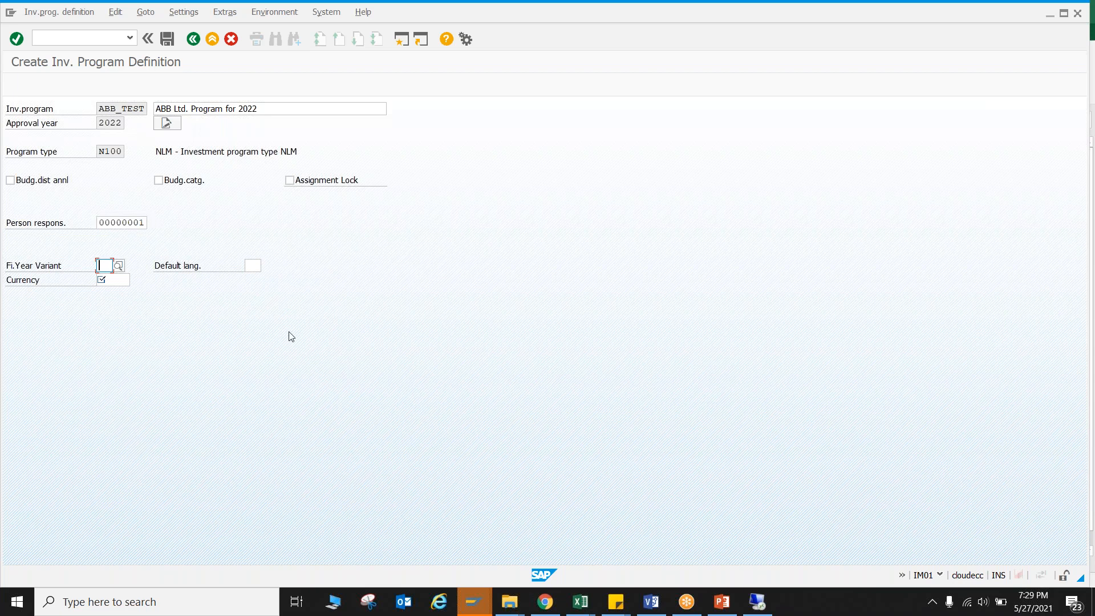
type("K4")
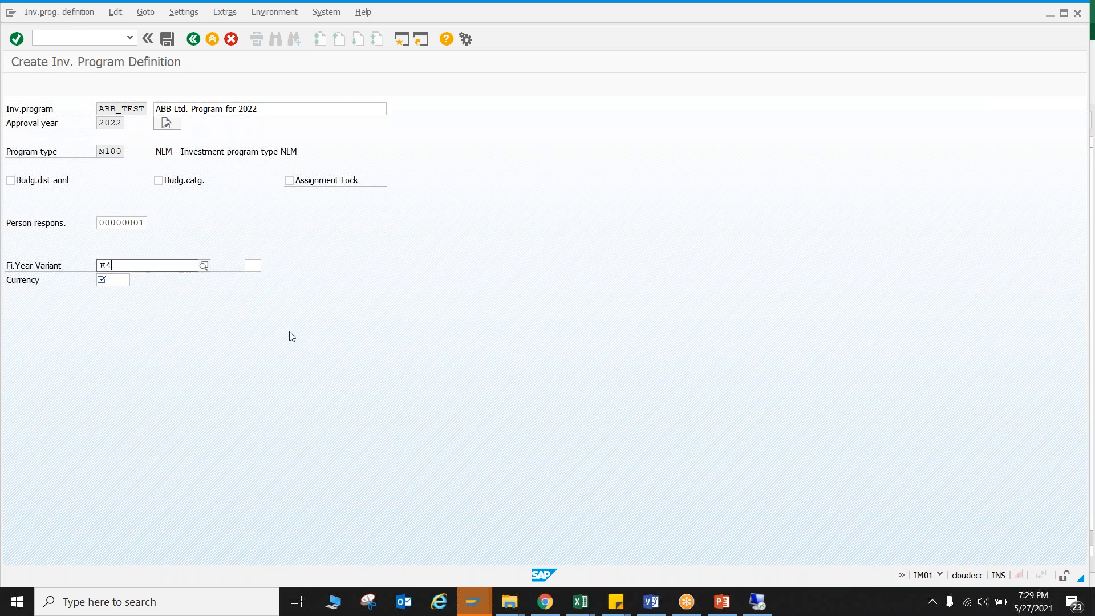
left_click(134, 292)
left_click(118, 282)
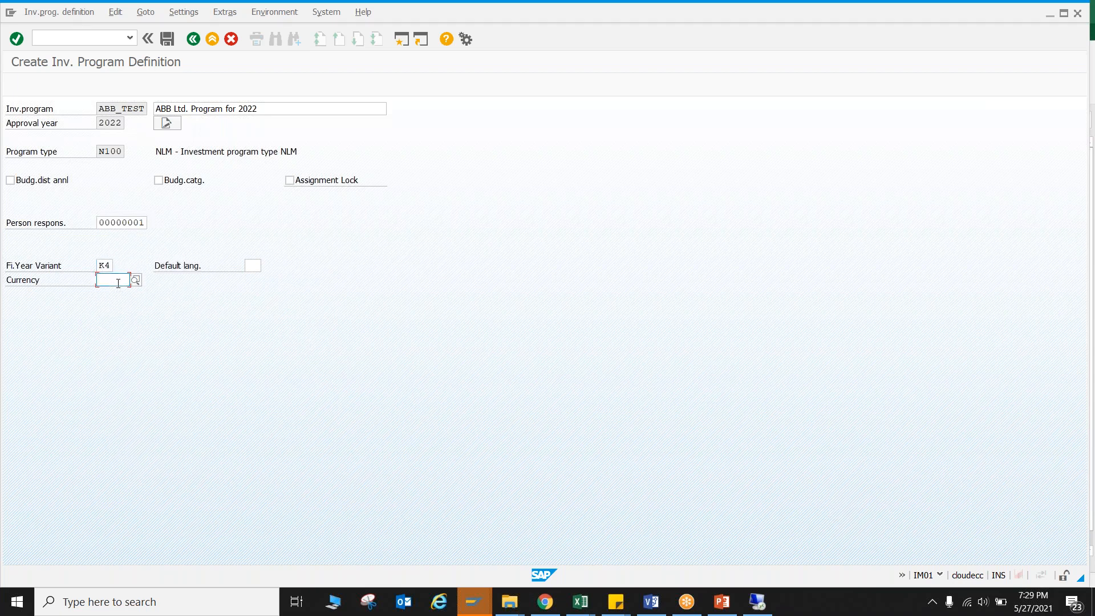
type("USD")
key("Return")
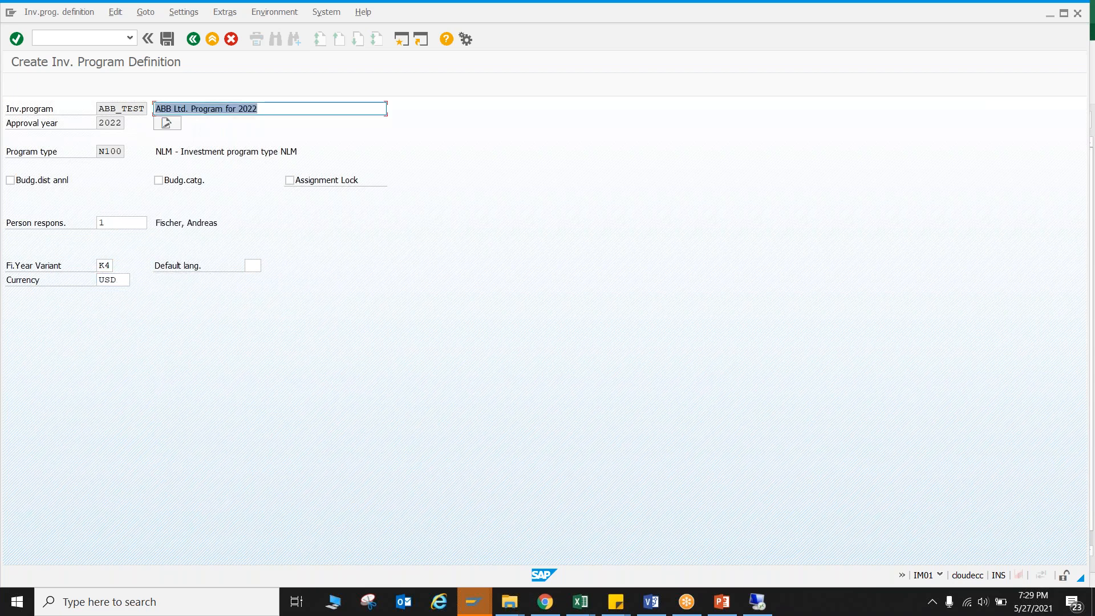
Save the ABB_TEST program definition and go back to show the investment program position transactions.
left_click(167, 39)
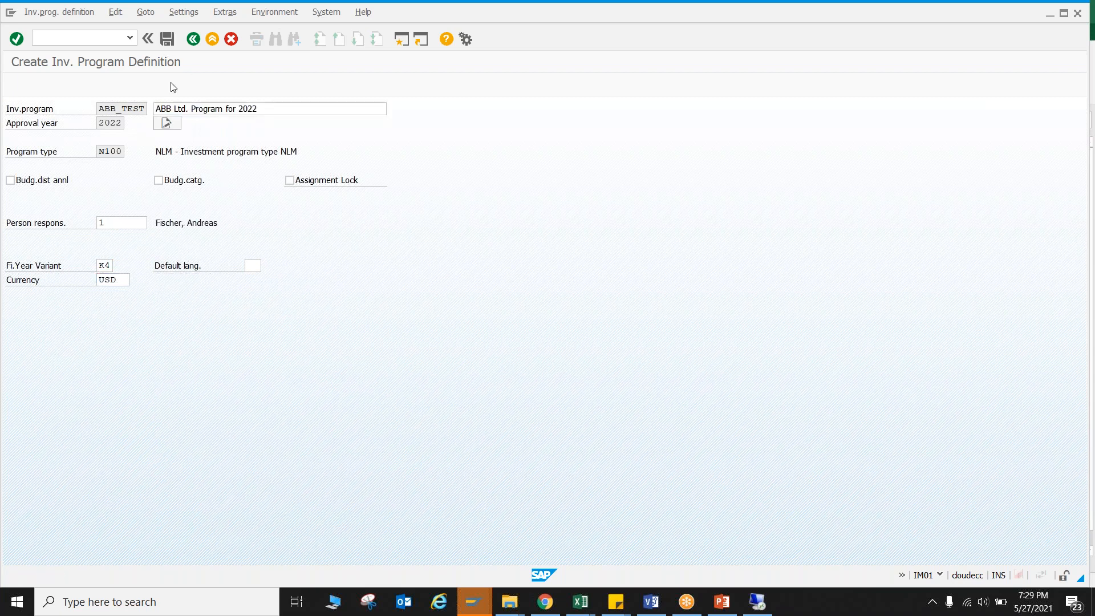
left_click(199, 44)
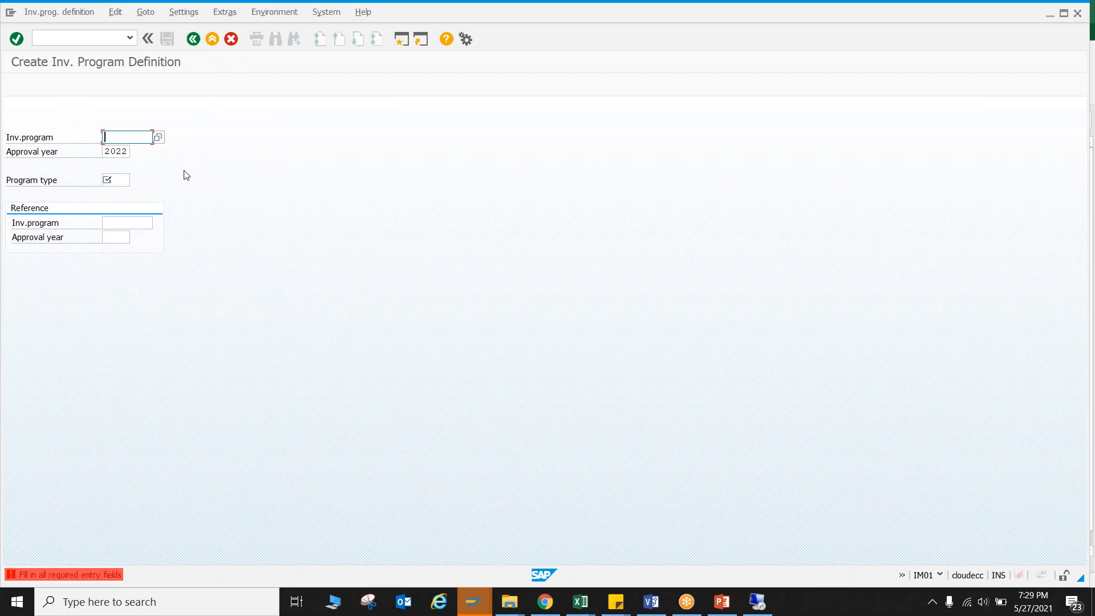
key("F12")
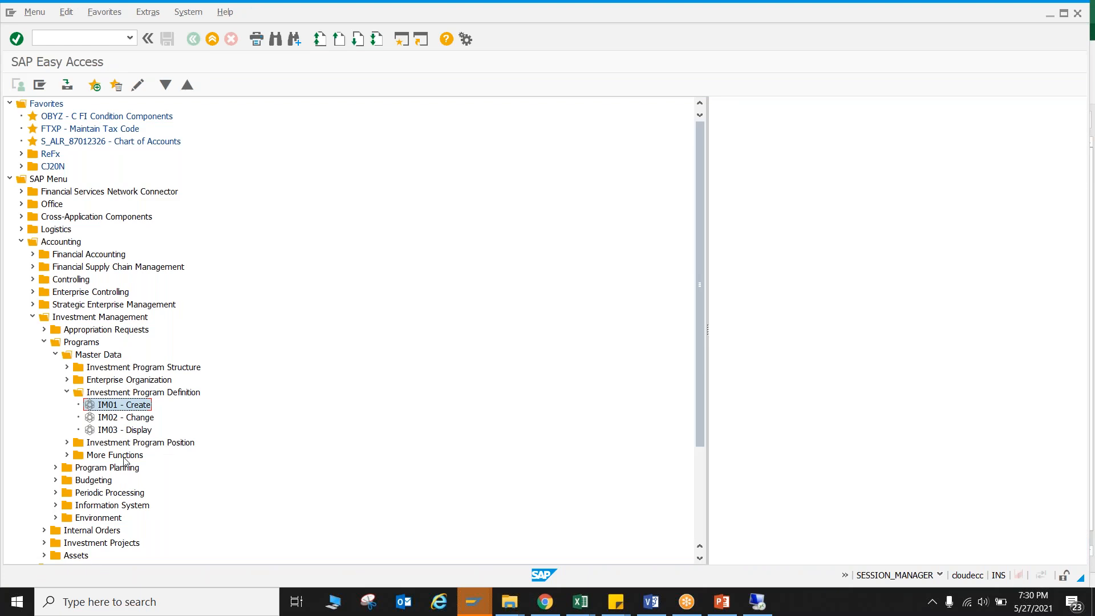
left_click(67, 392)
left_click(67, 406)
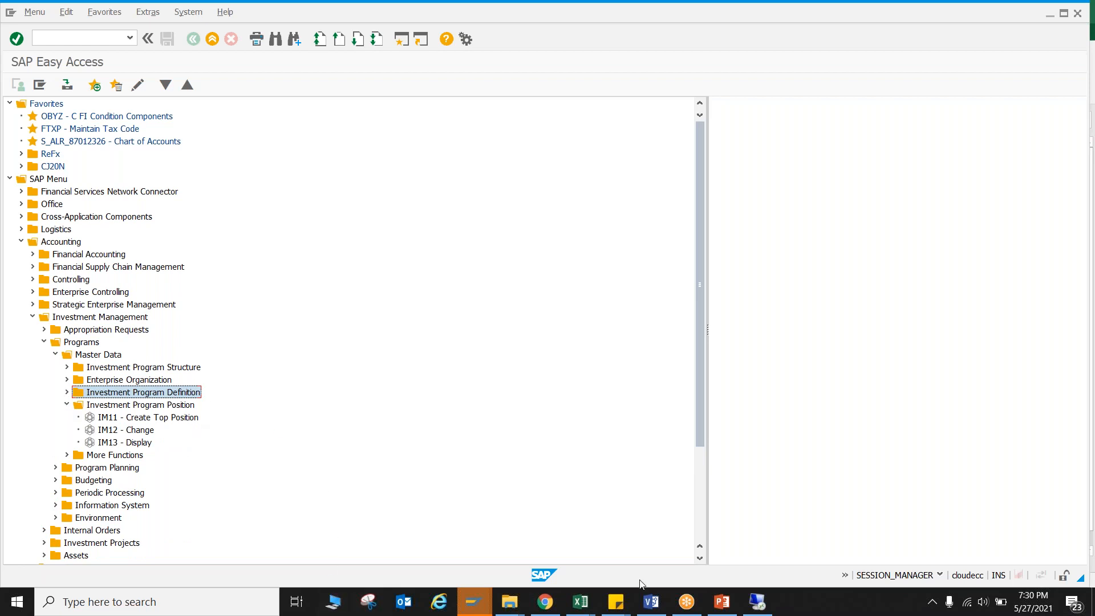
Examine the ABB Ltd. program hierarchy in the Project Process Flow workbook in Excel, and return to SAP.
mouse_move(584, 604)
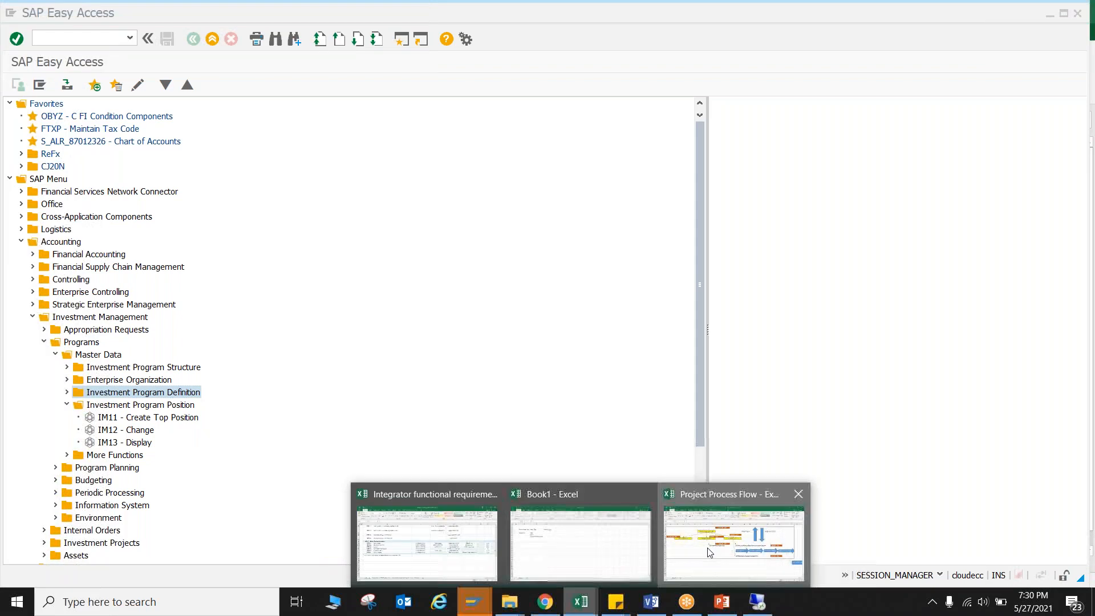
left_click(741, 547)
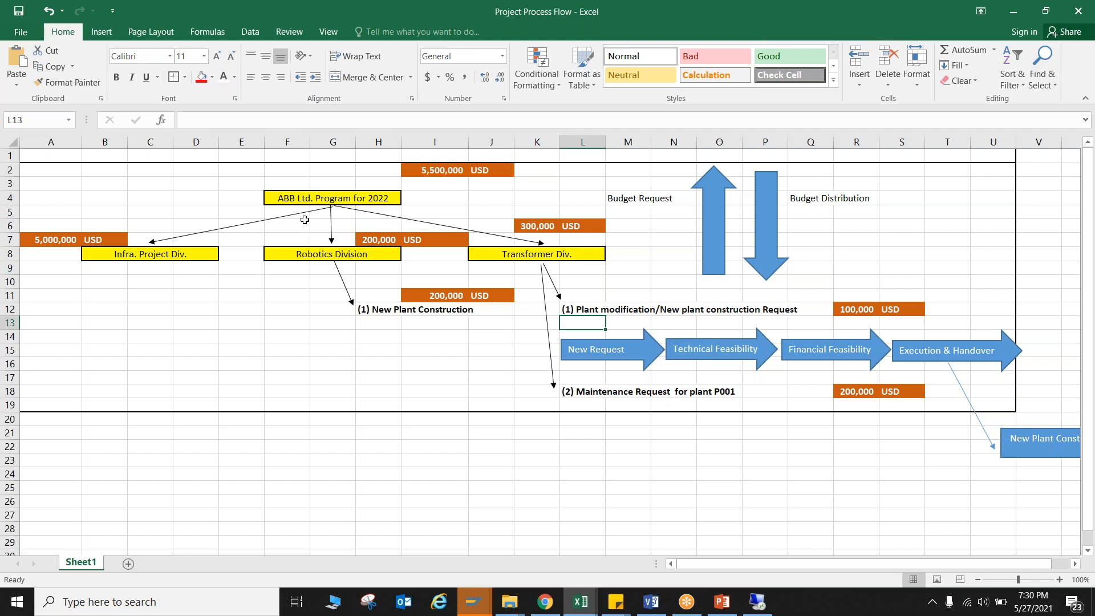
key("alt+Tab")
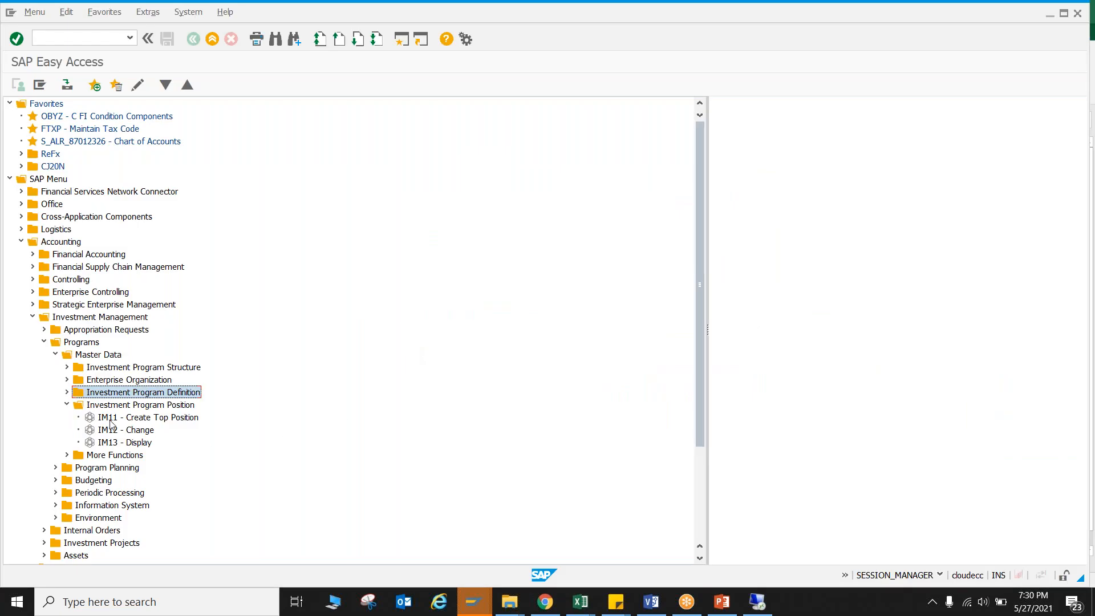
Start a top position (IM11) with position ID ABB_TEST for program ABB_TEST, and continue to its organizational units.
double_click(110, 422)
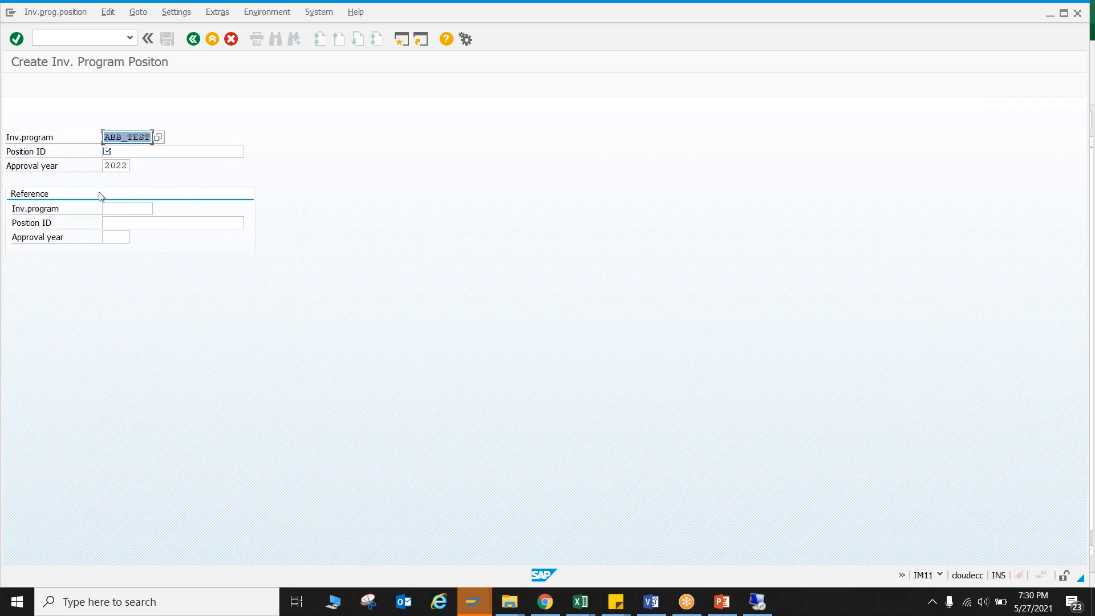
left_click(130, 149)
type("ABB_TEST")
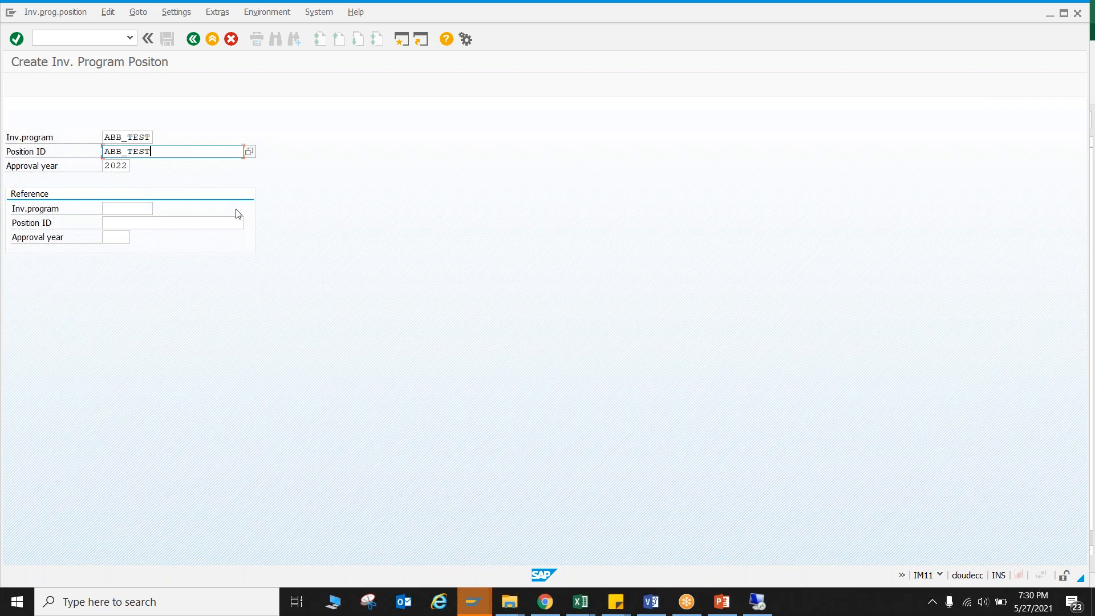
key("Return")
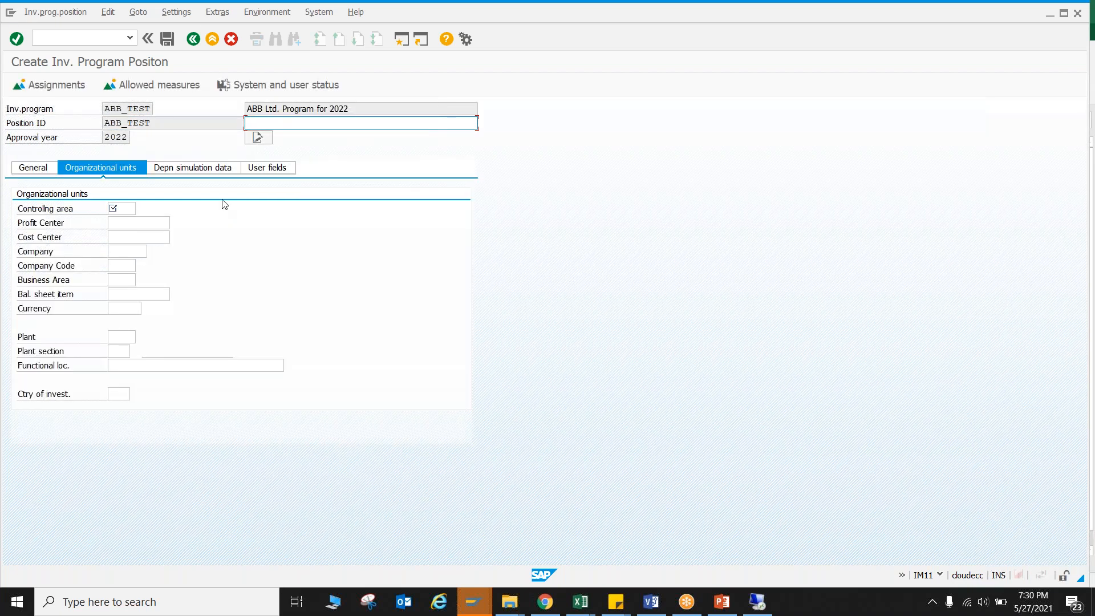
Give the ABB_TEST position the description "ABB Ltd. Program for 2022", copied from the investment program's name.
left_click(134, 108)
left_click(320, 111)
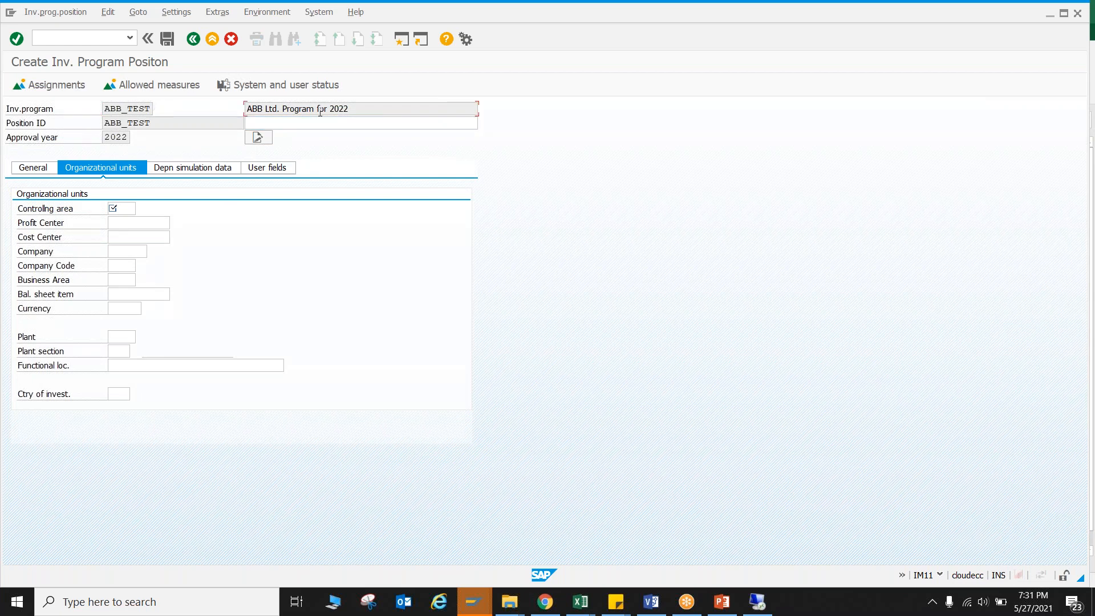
left_click_drag(162, 121, 100, 122)
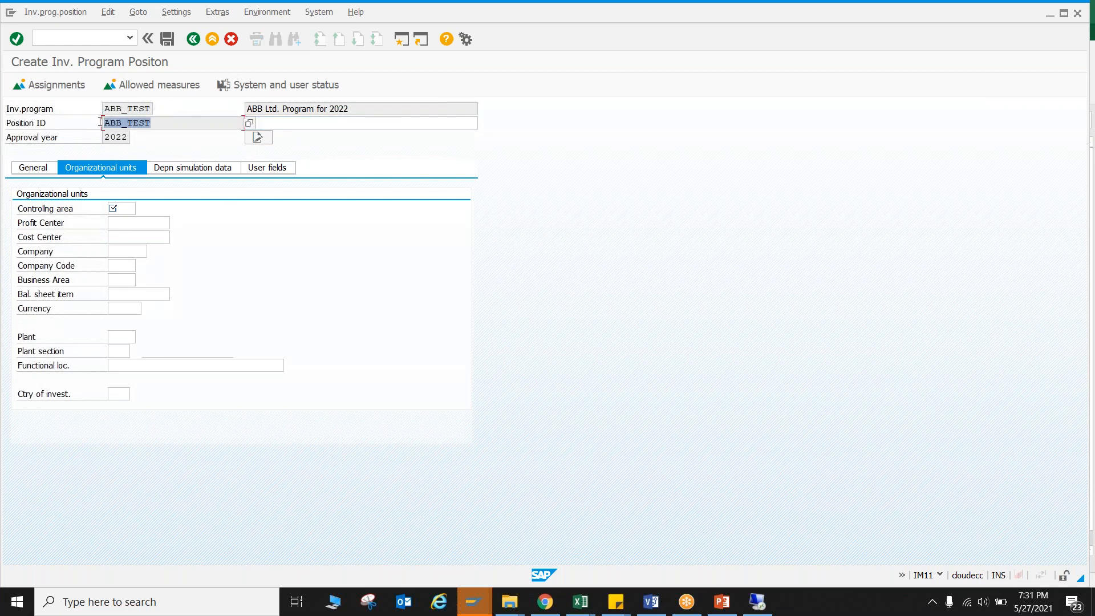
left_click_drag(359, 111, 243, 112)
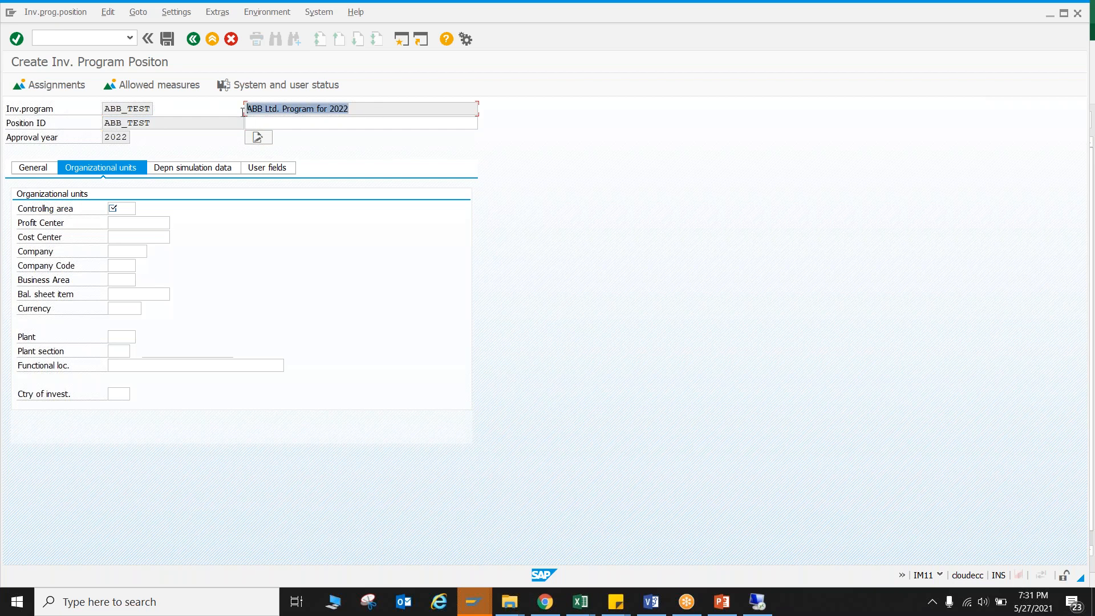
key("ctrl+c")
left_click(271, 122)
key("ctrl+v")
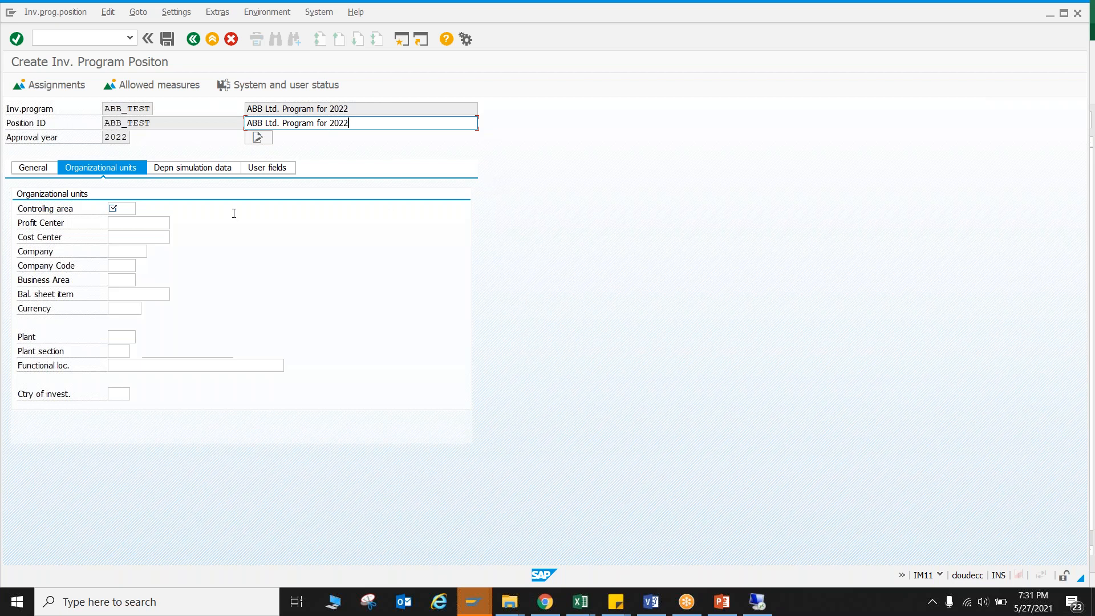
Switch to the other SAP session with the NLM-0001 program definition and leave that definition for SAP Easy Access.
left_click(121, 208)
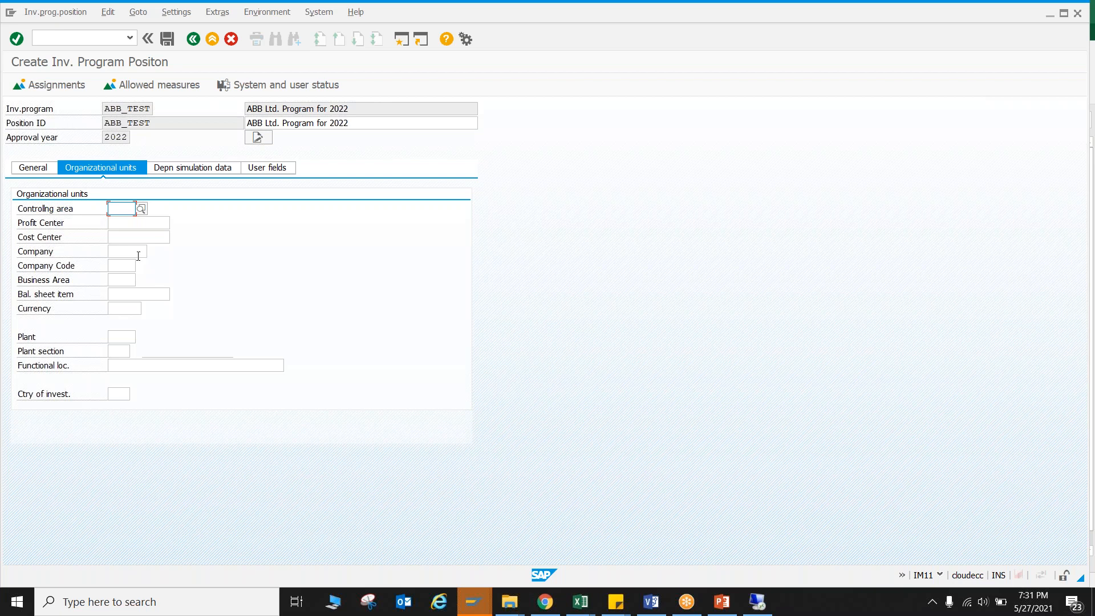
left_click(474, 601)
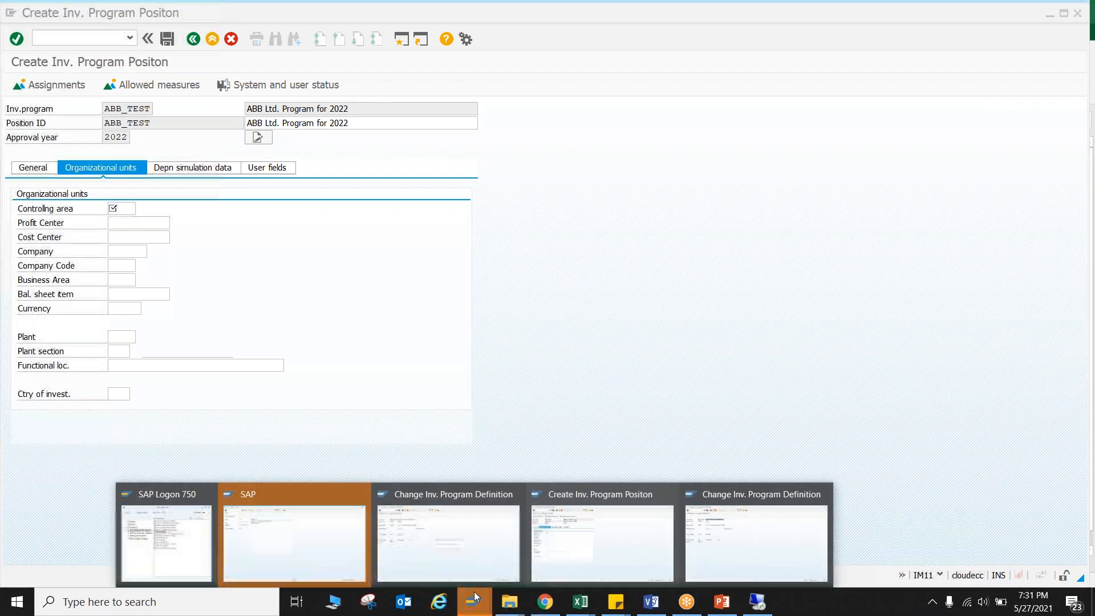
left_click(743, 552)
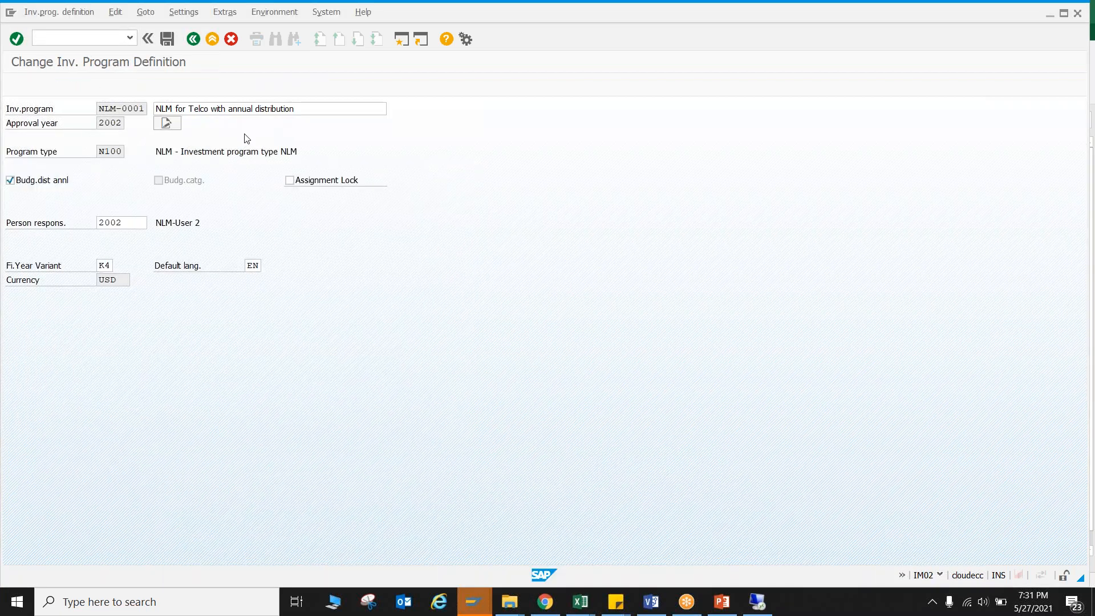
key("F3")
key("F3")
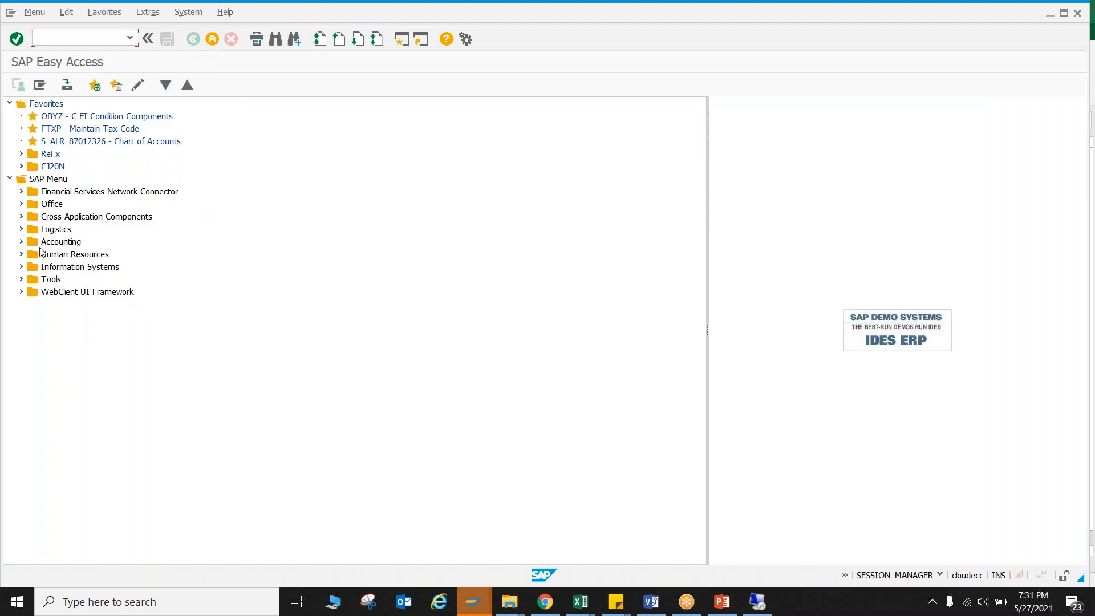
Start the transaction for displaying an investment program position (IM13) from the Investment Management program master data.
left_click(21, 242)
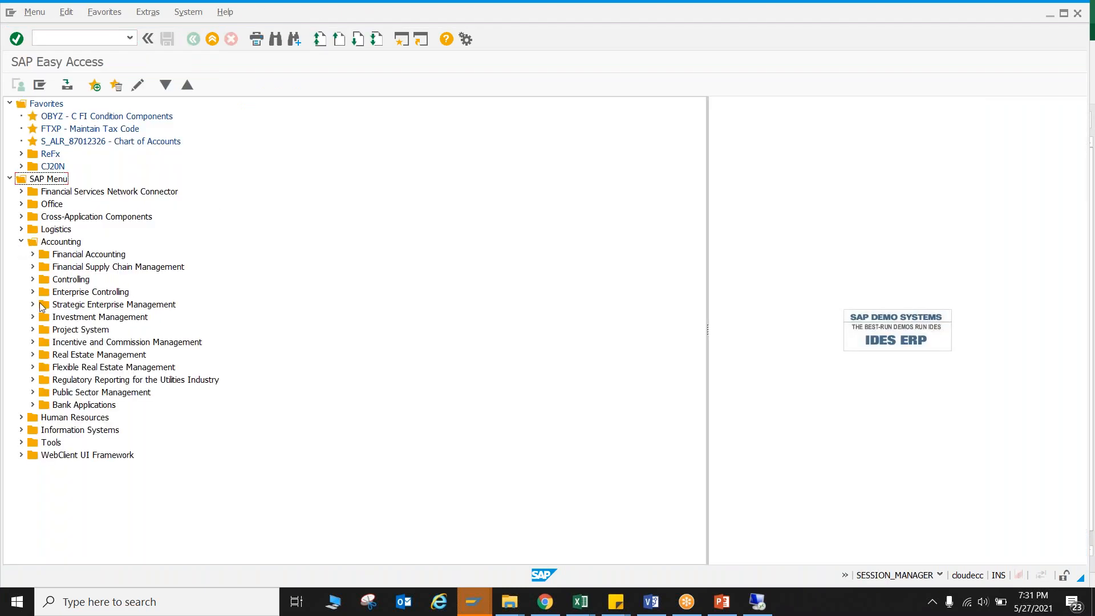
left_click(32, 317)
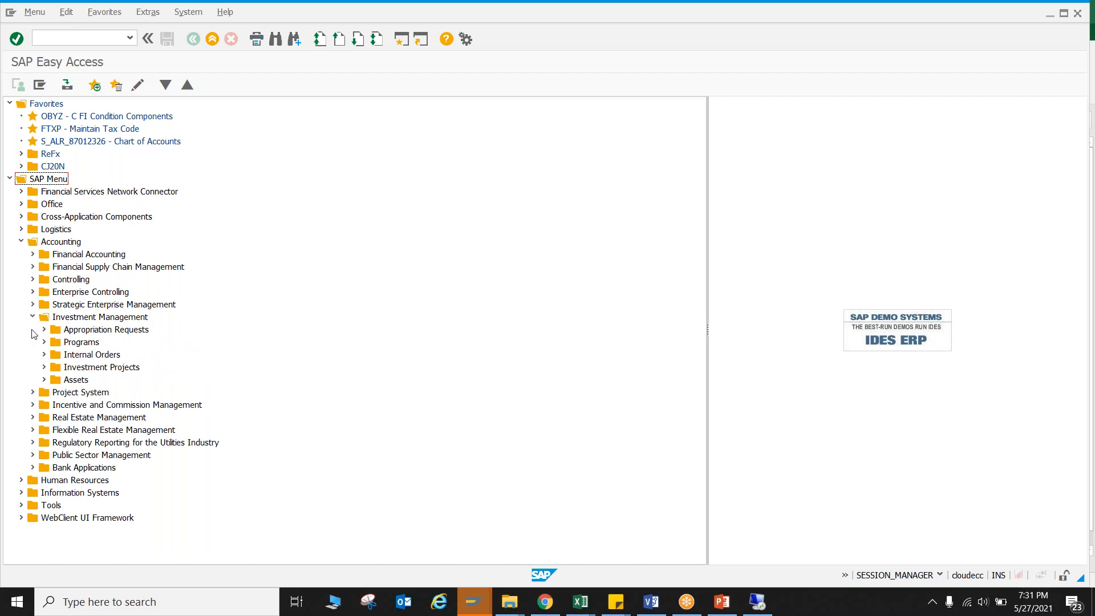
left_click(44, 343)
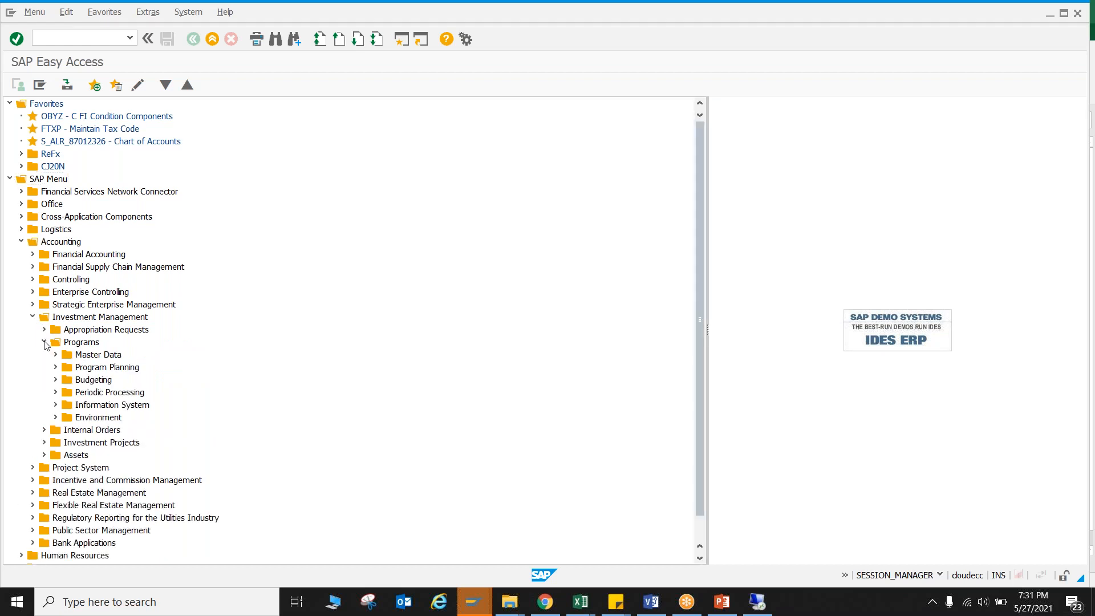
left_click(56, 355)
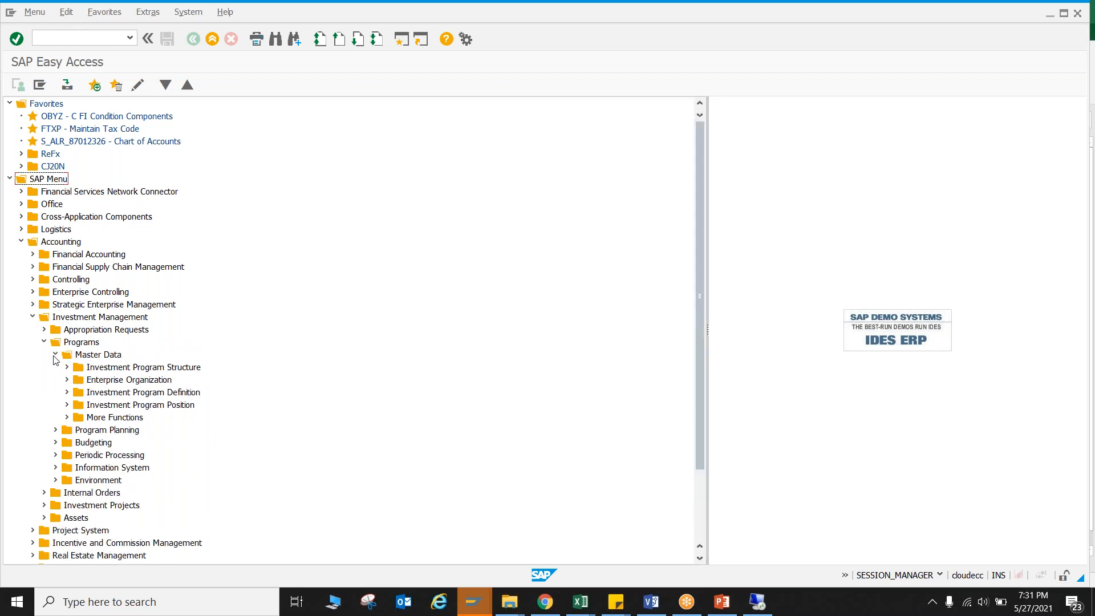
left_click(67, 393)
left_click(63, 395)
left_click(67, 405)
left_click(121, 443)
double_click(120, 443)
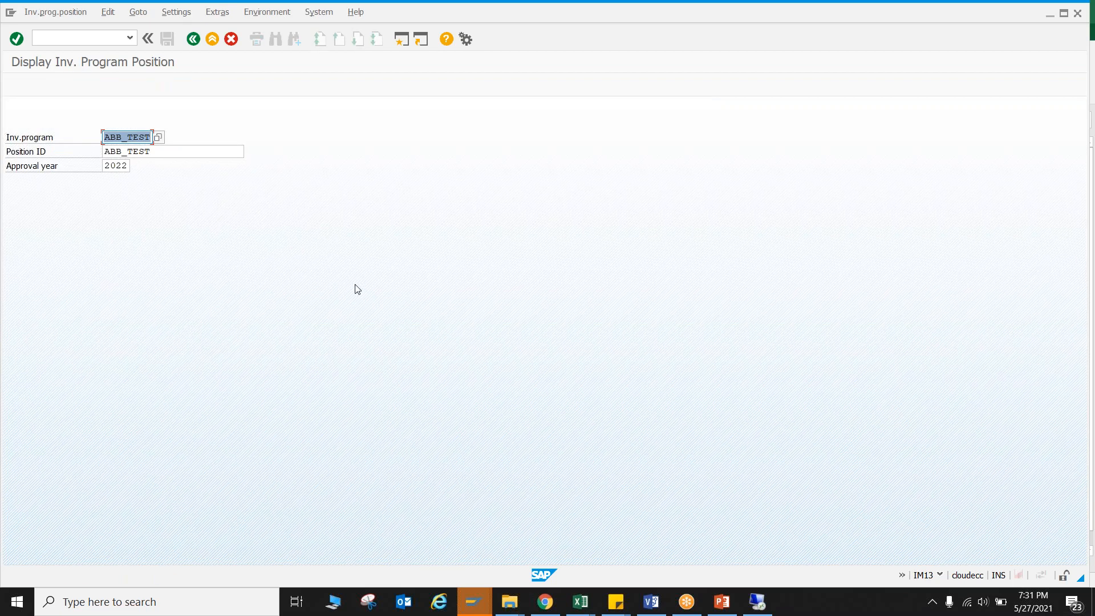
key("BackSpace")
left_click(165, 152)
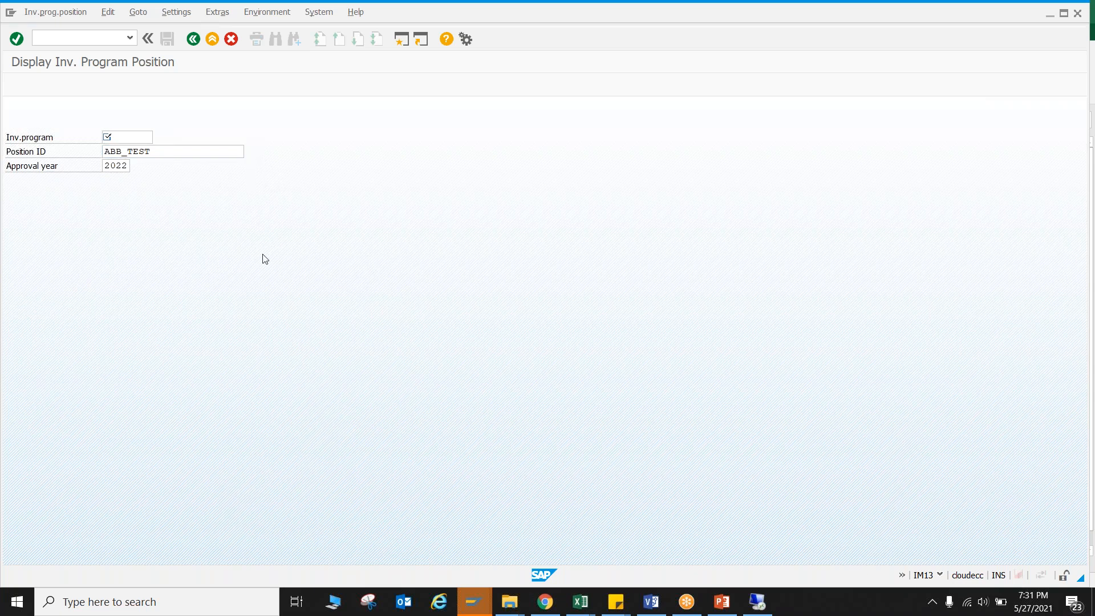
key("Return")
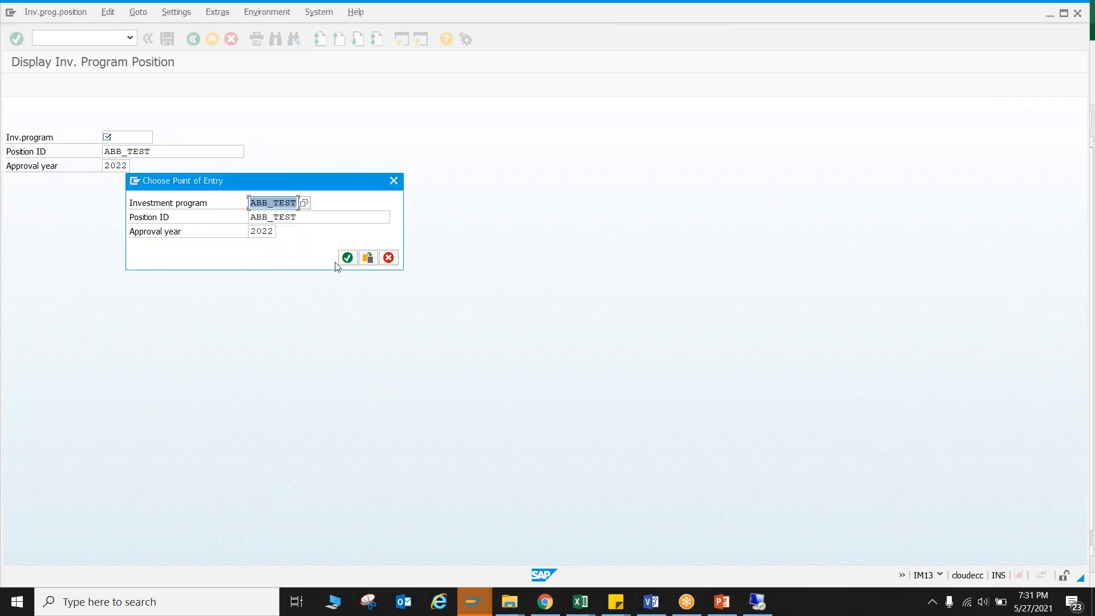
key("BackSpace")
key("Tab")
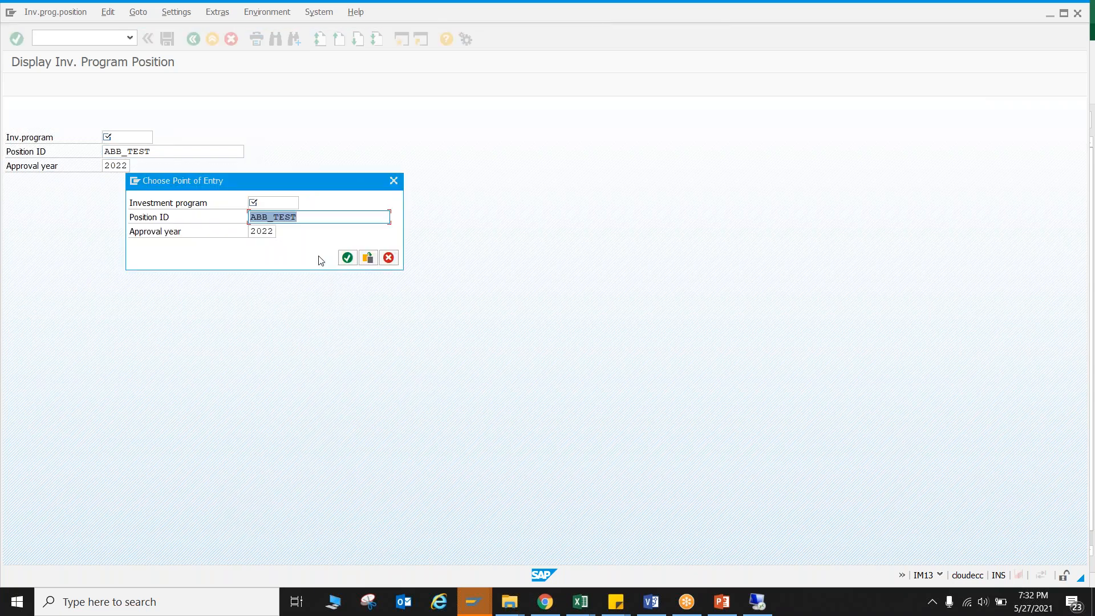
key("BackSpace")
key("Tab")
key("BackSpace")
key("Return")
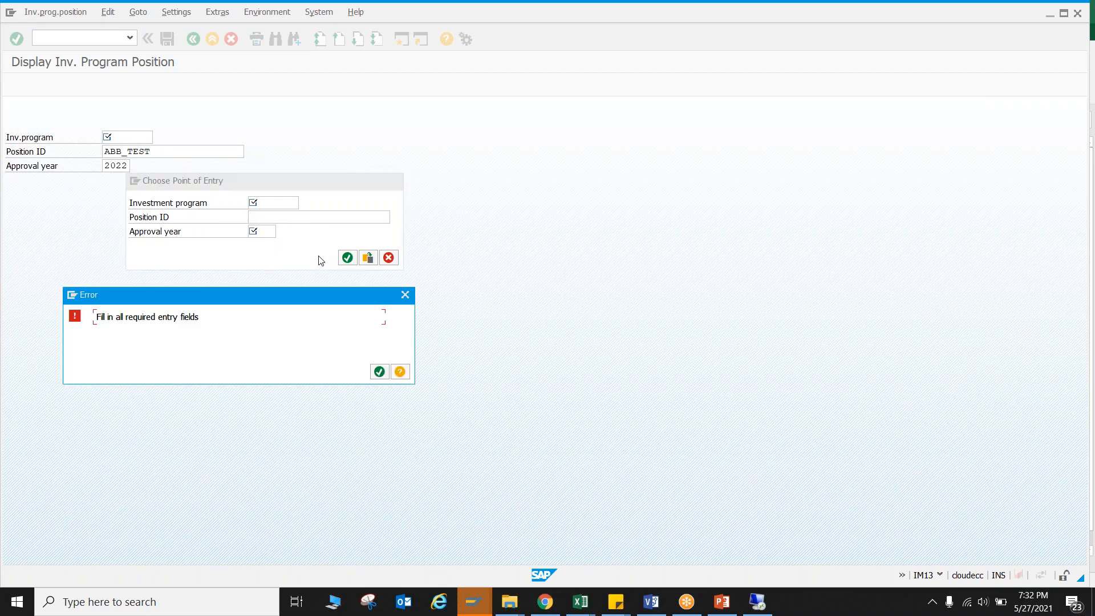
left_click(380, 372)
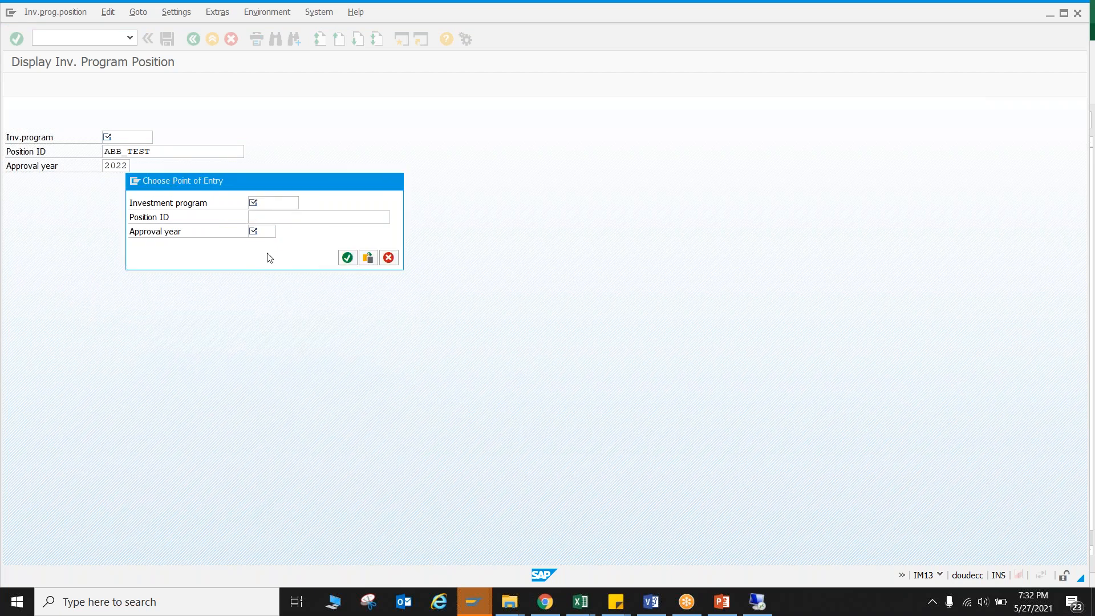
key("Escape")
Choose the existing investment program NLM-0001 with approval year 2002 as the program whose position is displayed.
left_click(135, 136)
left_click(158, 137)
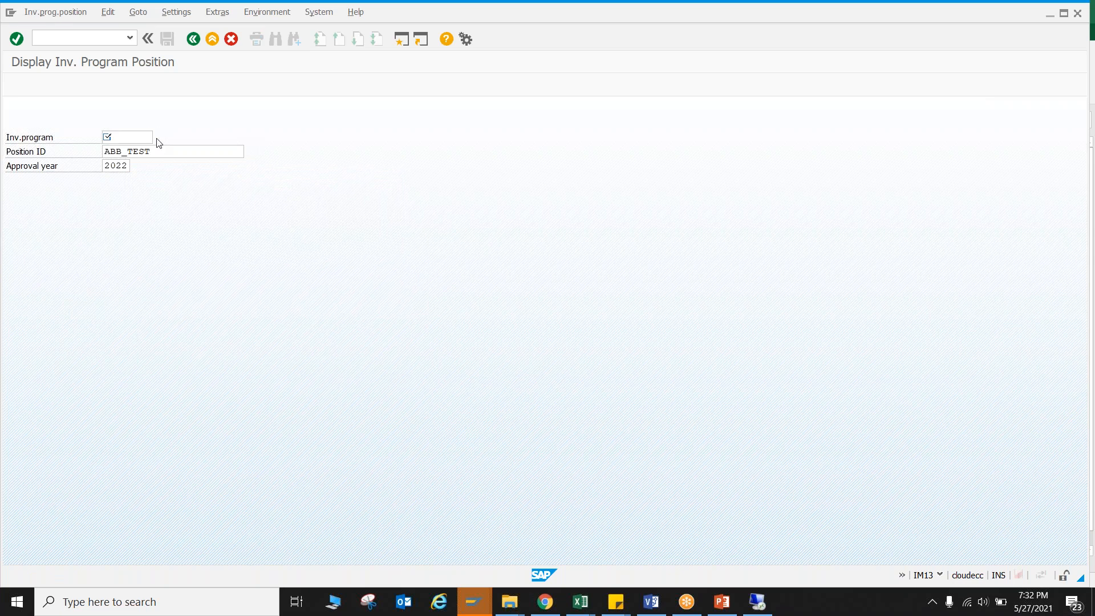
key("Return")
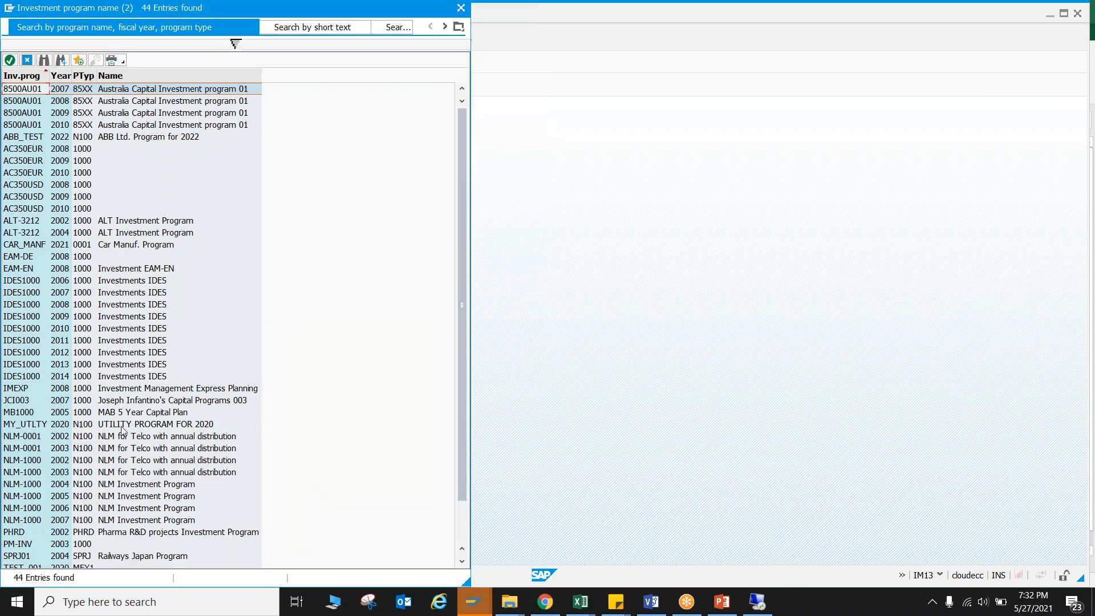
double_click(118, 437)
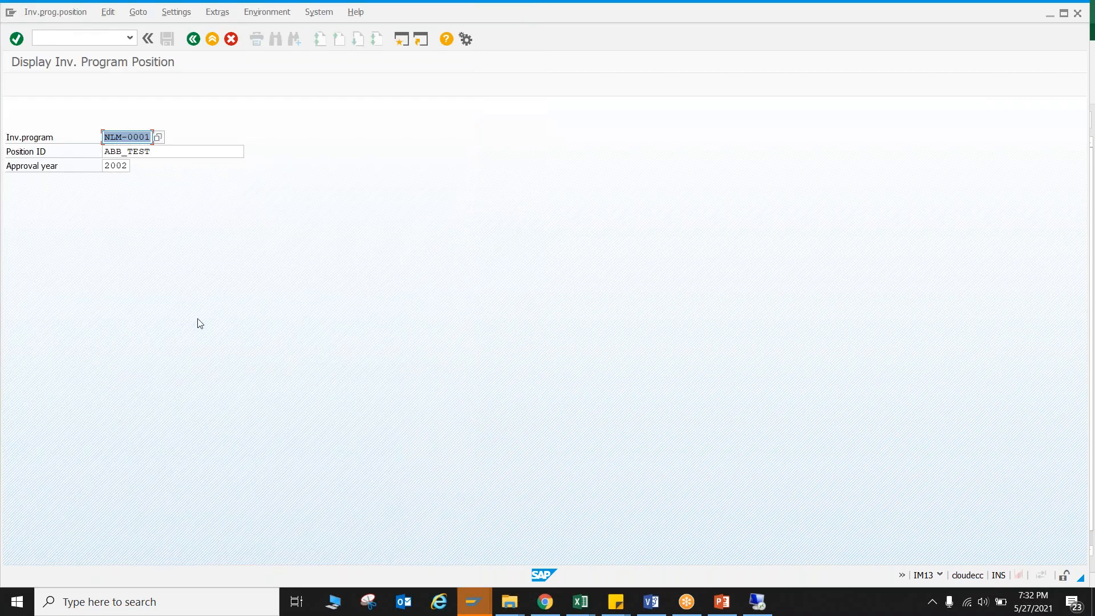
Clear the position ID, open position NLM-0001 from the program structure, and look at its organizational units.
key("Tab")
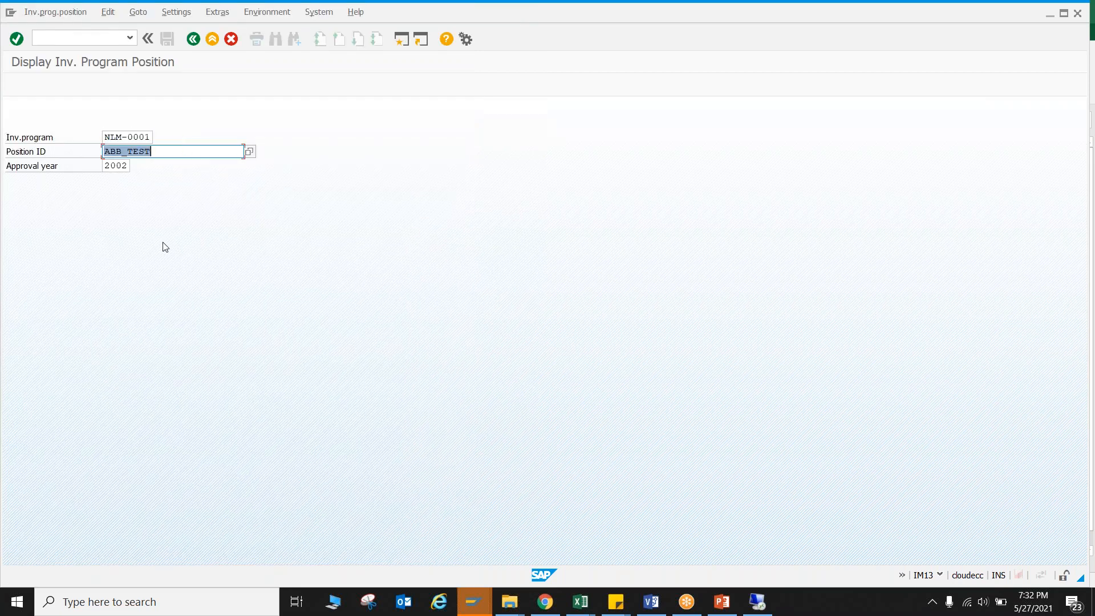
key("Return")
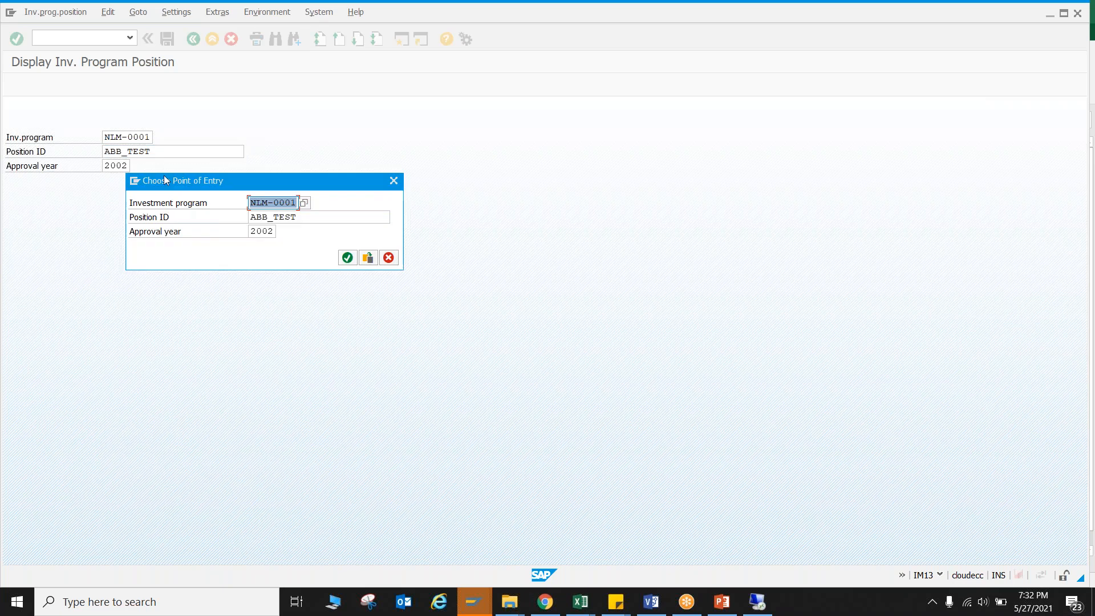
key("Tab")
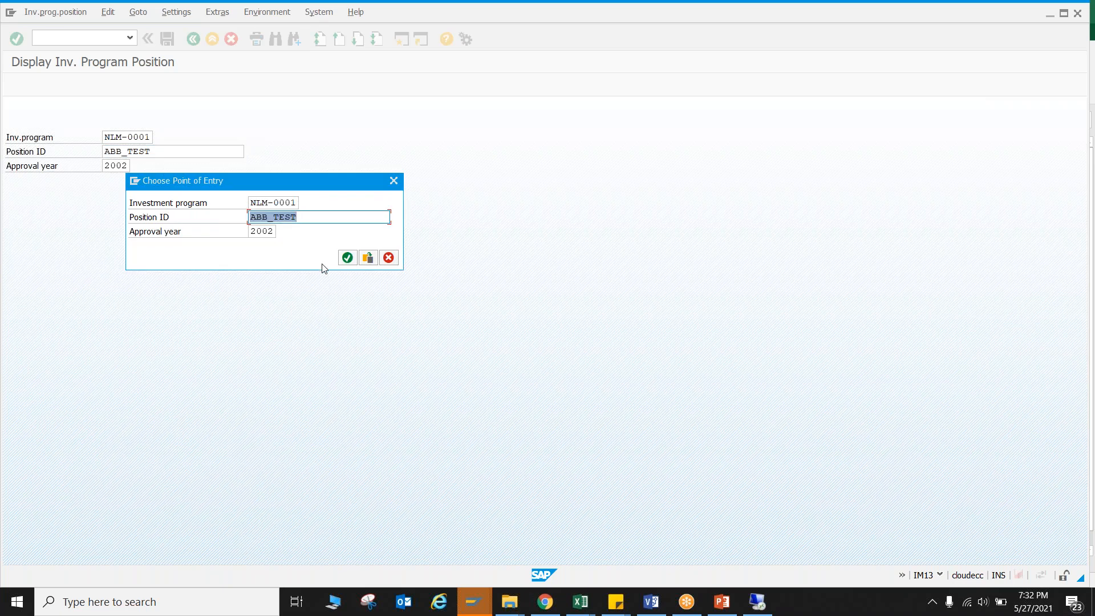
key("Delete")
key("Return")
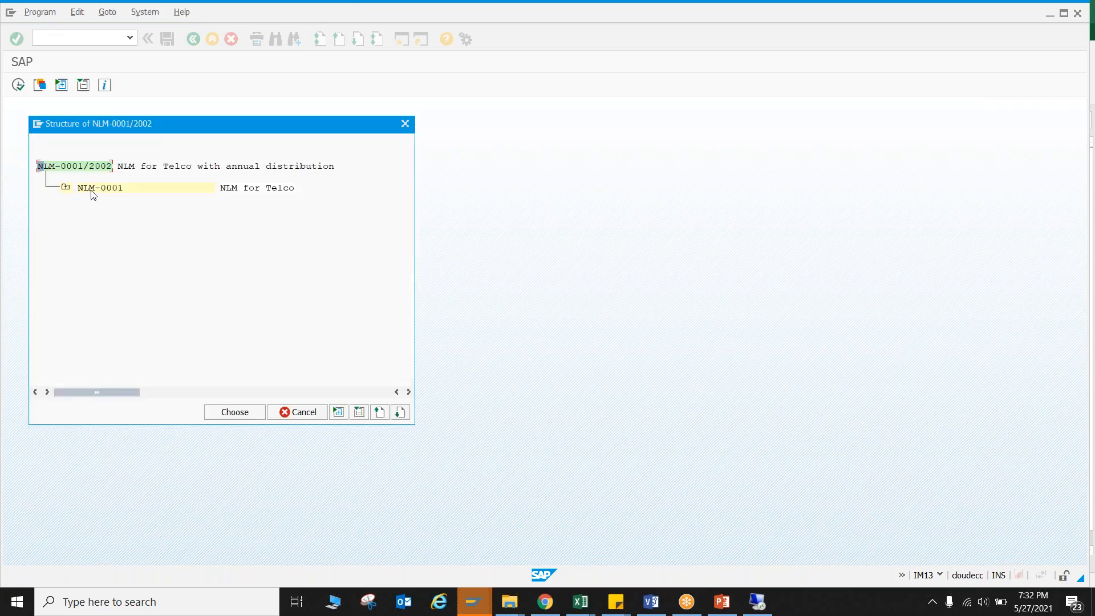
double_click(91, 191)
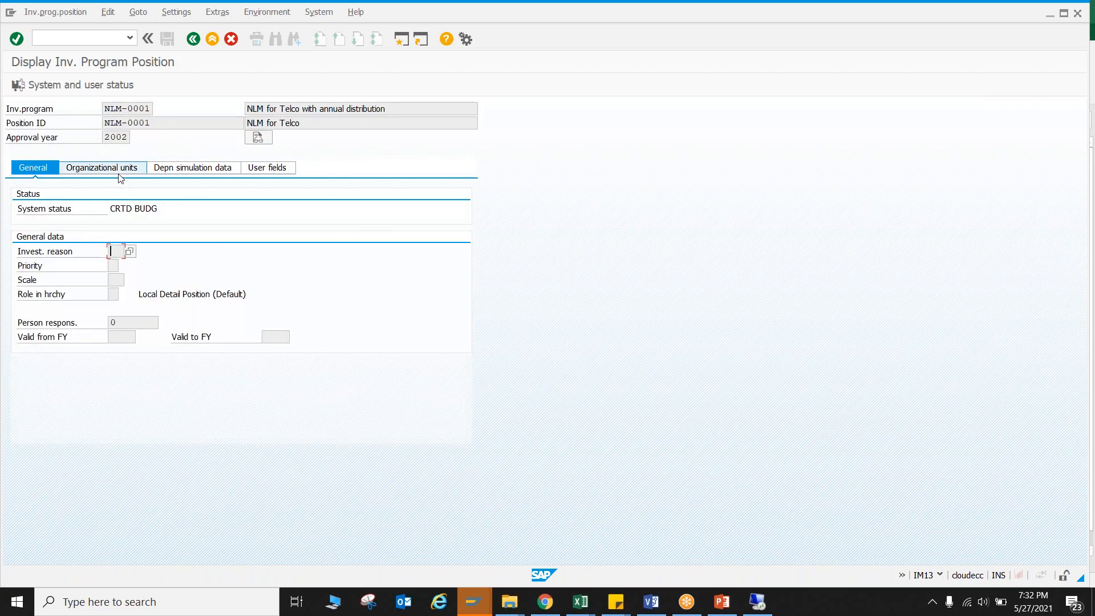
left_click(123, 170)
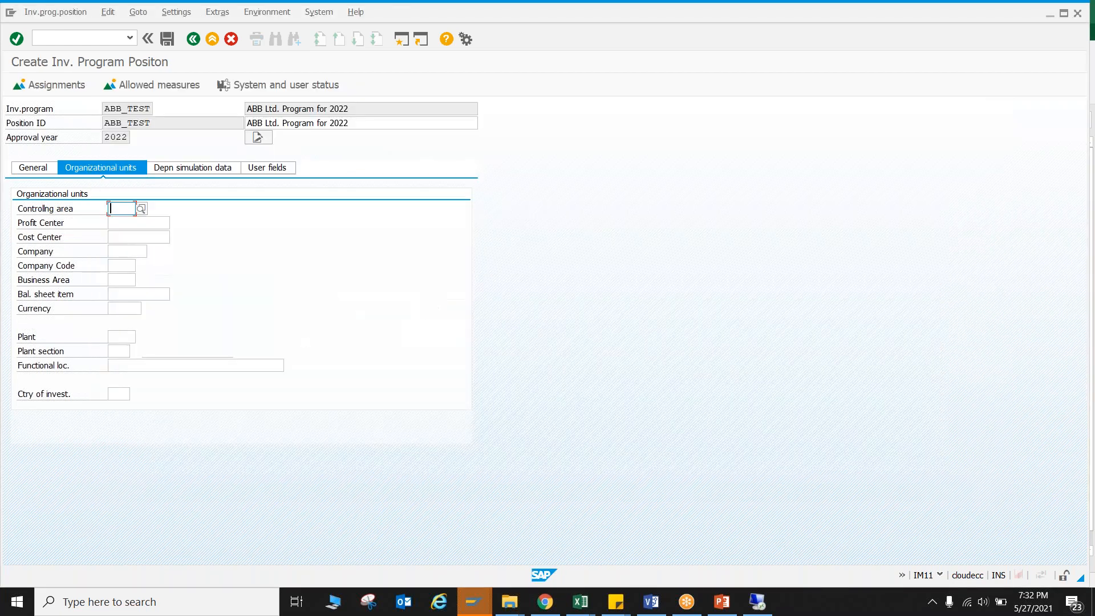
Set the ABB_TEST position's controlling area to 2000 and go through its other organizational unit fields, leaving them empty.
type("2000")
key("Return")
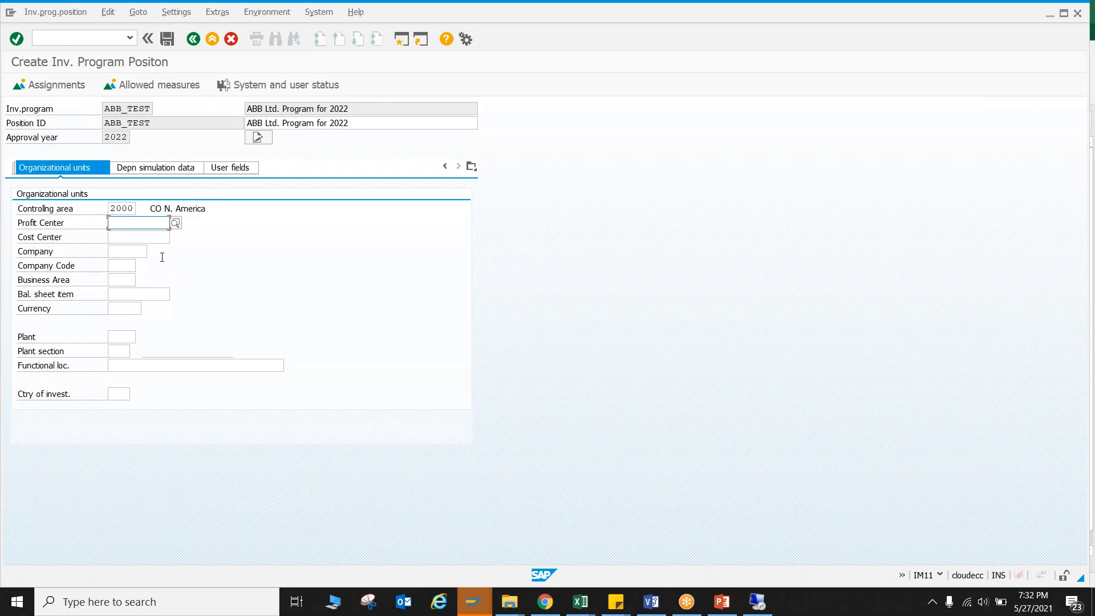
left_click(131, 239)
left_click(134, 251)
left_click(130, 263)
left_click(125, 278)
left_click(127, 309)
left_click(123, 340)
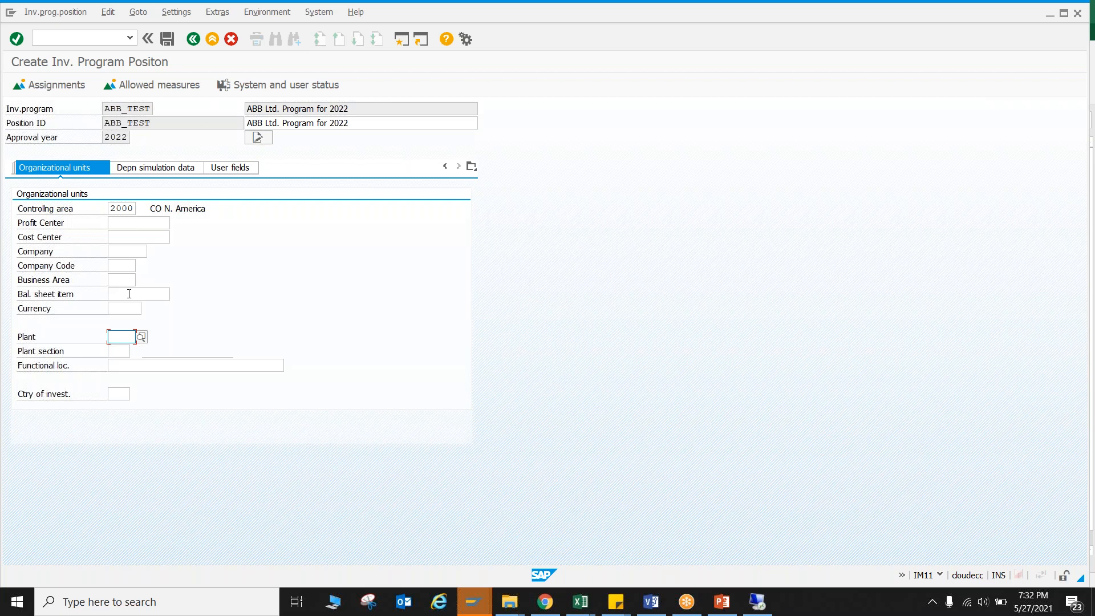
In the ABB_TEST position's general data, set the investment reason to 50, Capital Project.
left_click(445, 166)
left_click(49, 171)
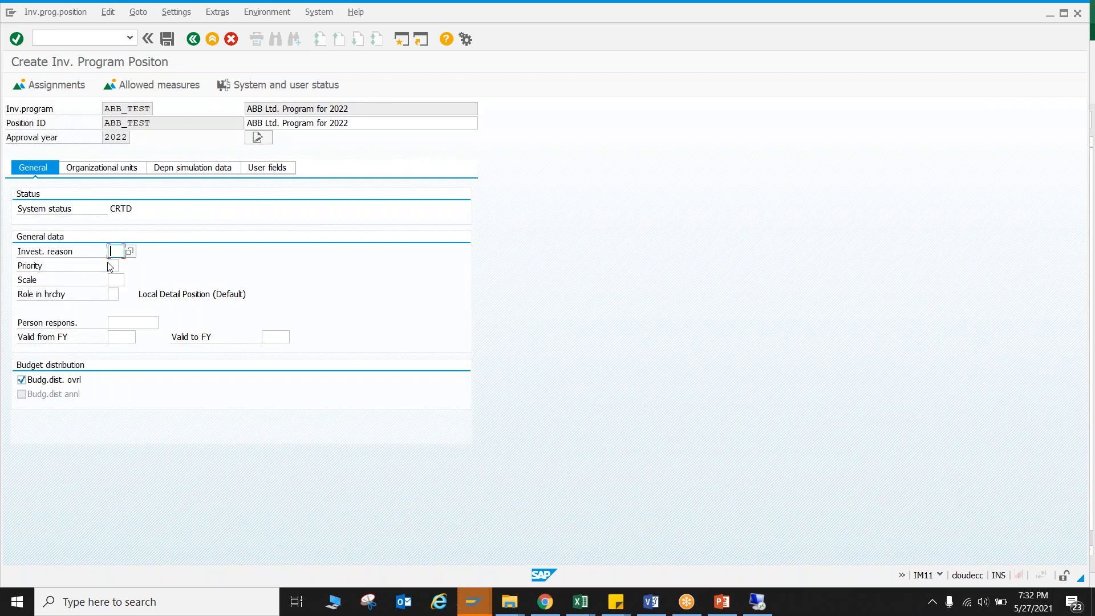
left_click(130, 252)
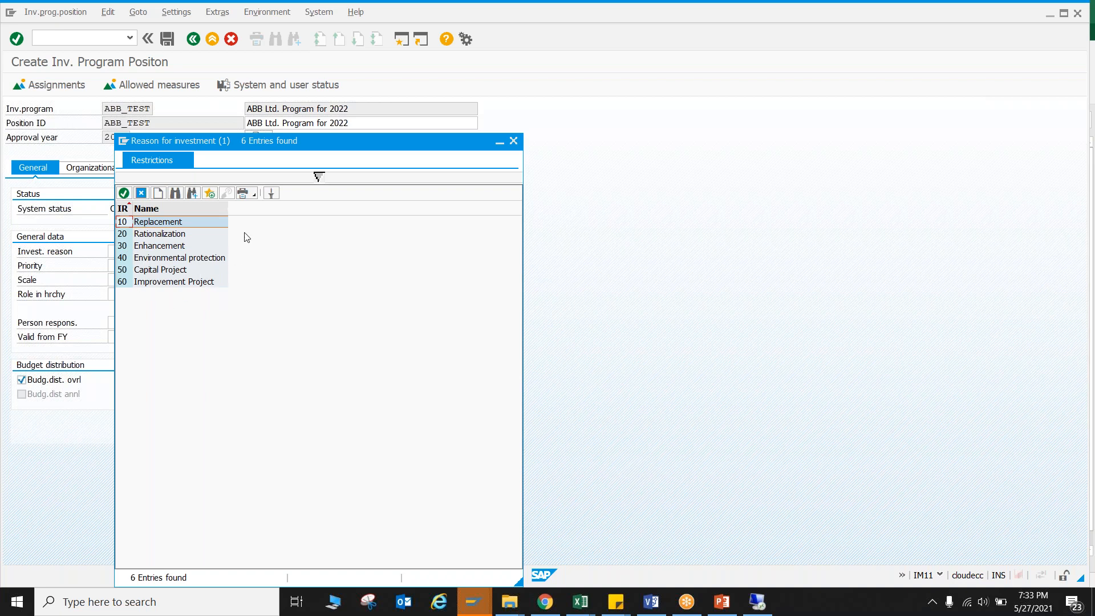
left_click(170, 272)
double_click(169, 271)
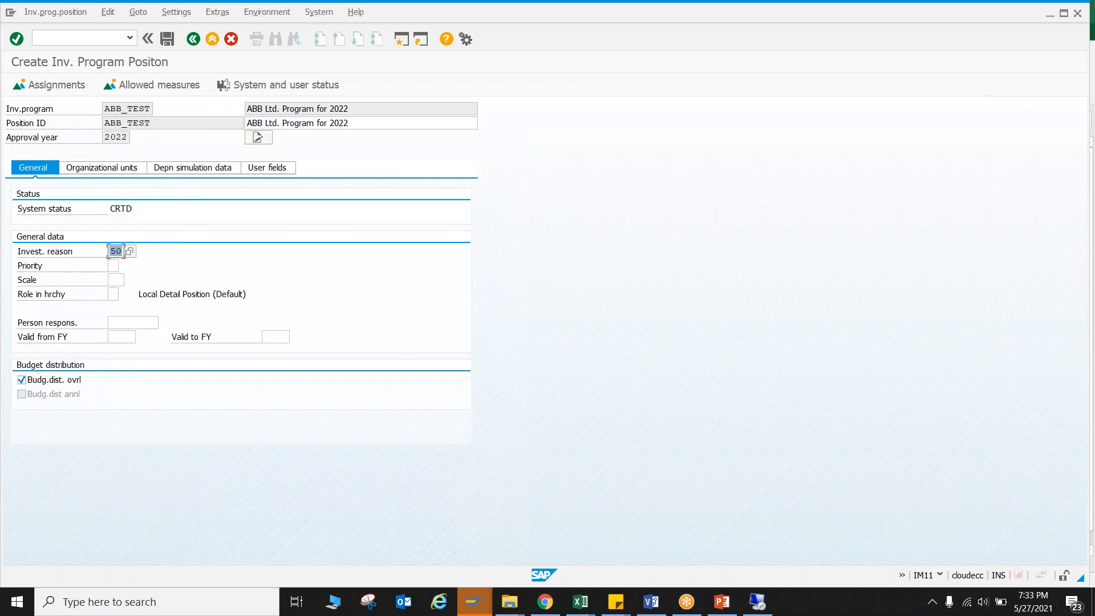
Set the ABB_TEST position's priority to 2, Urgent.
left_click(115, 266)
left_click(125, 267)
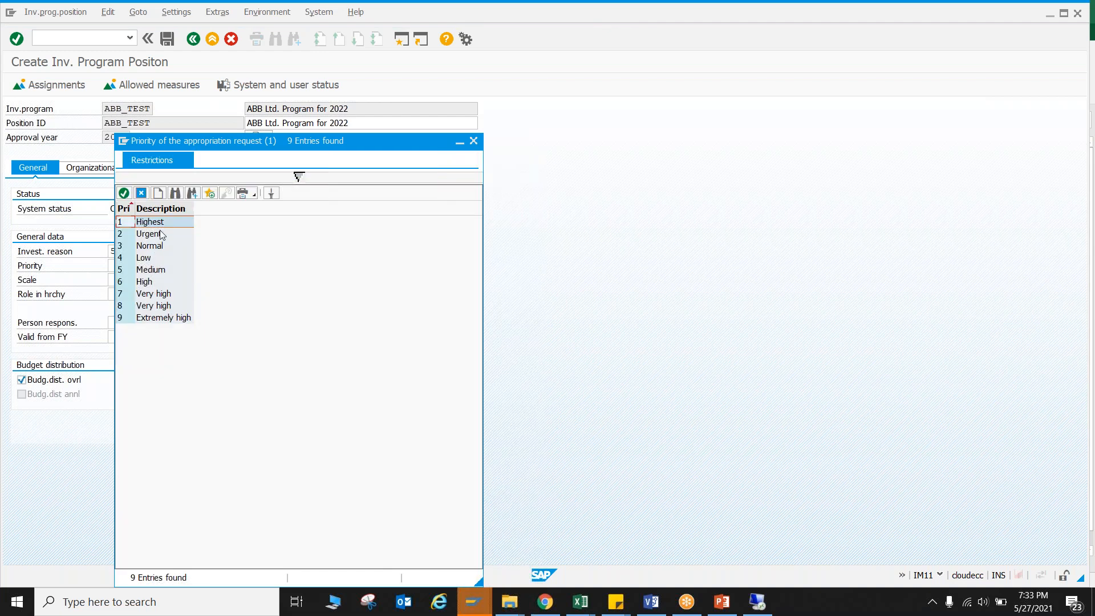
double_click(149, 234)
Set the ABB_TEST position's scale to 3, Investments over 2 million.
left_click(116, 279)
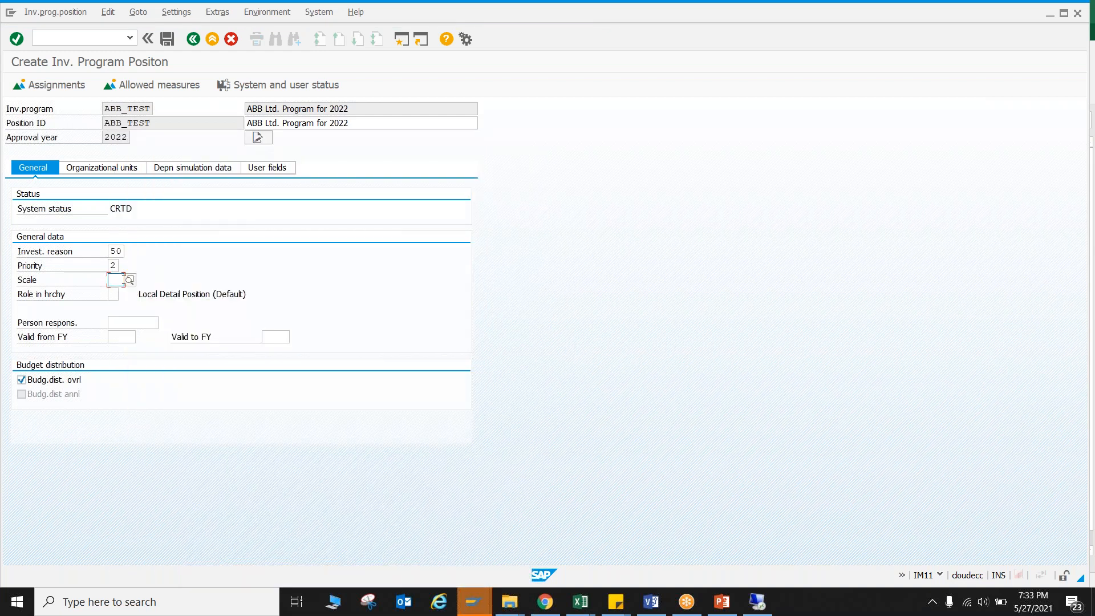
left_click(129, 280)
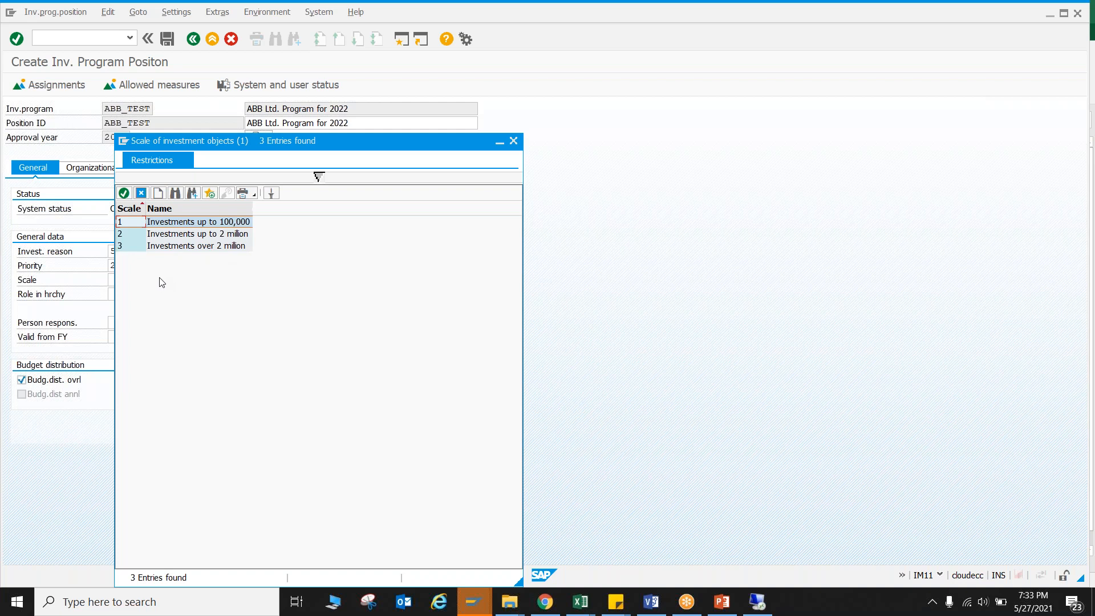
left_click(221, 247)
double_click(221, 247)
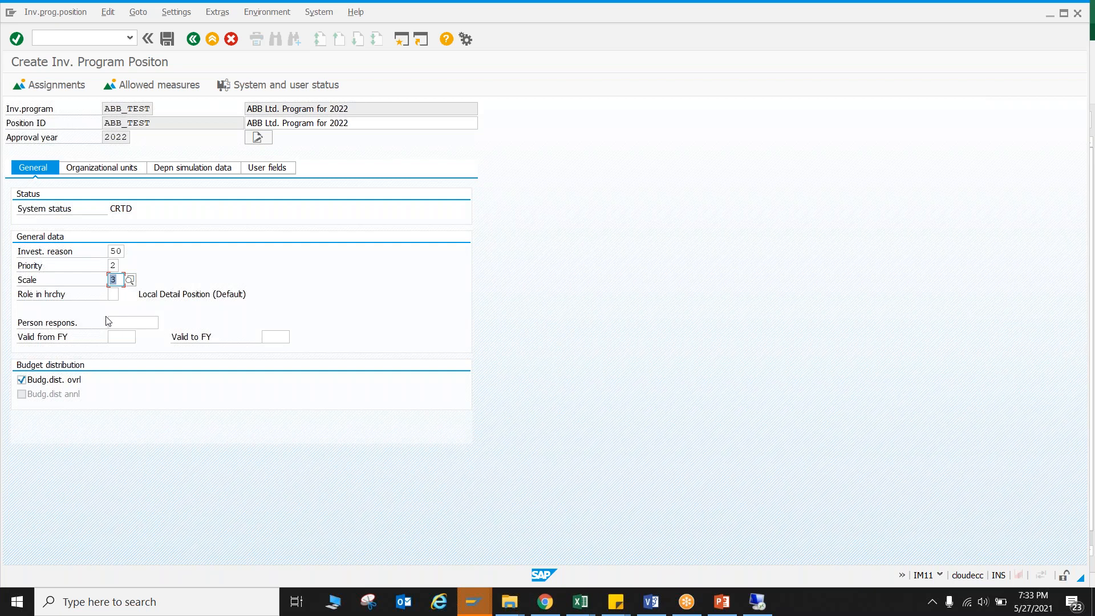
Make the ABB_TEST position valid from fiscal year 2022 to 2026, leaving the person responsible empty.
left_click(130, 326)
left_click(122, 338)
left_click(261, 341)
key("Return")
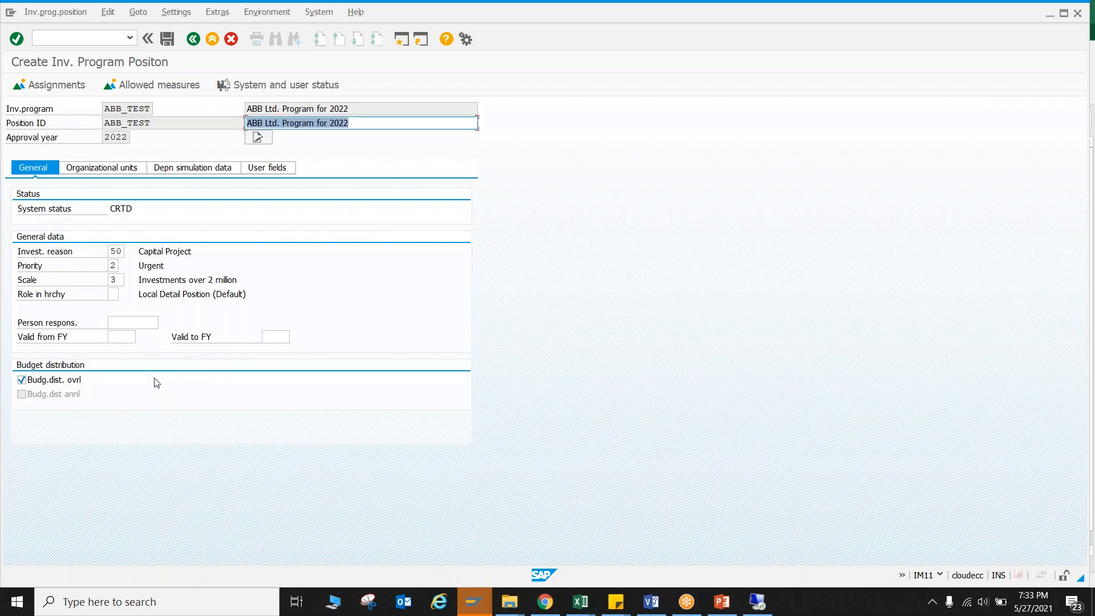
left_click(124, 337)
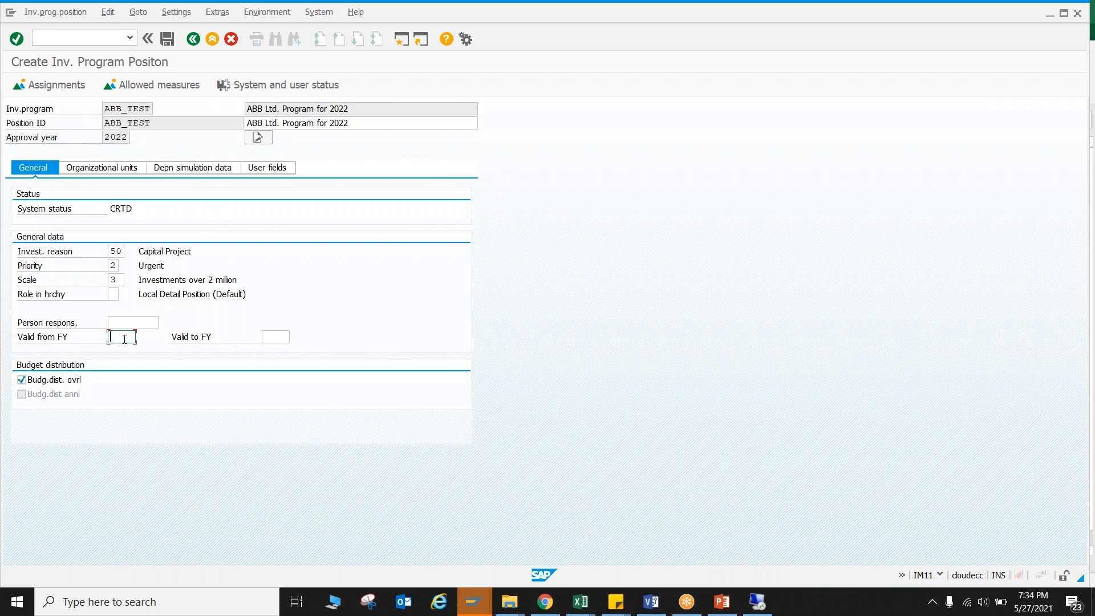
type("2022")
key("Tab")
type("2026")
key("Return")
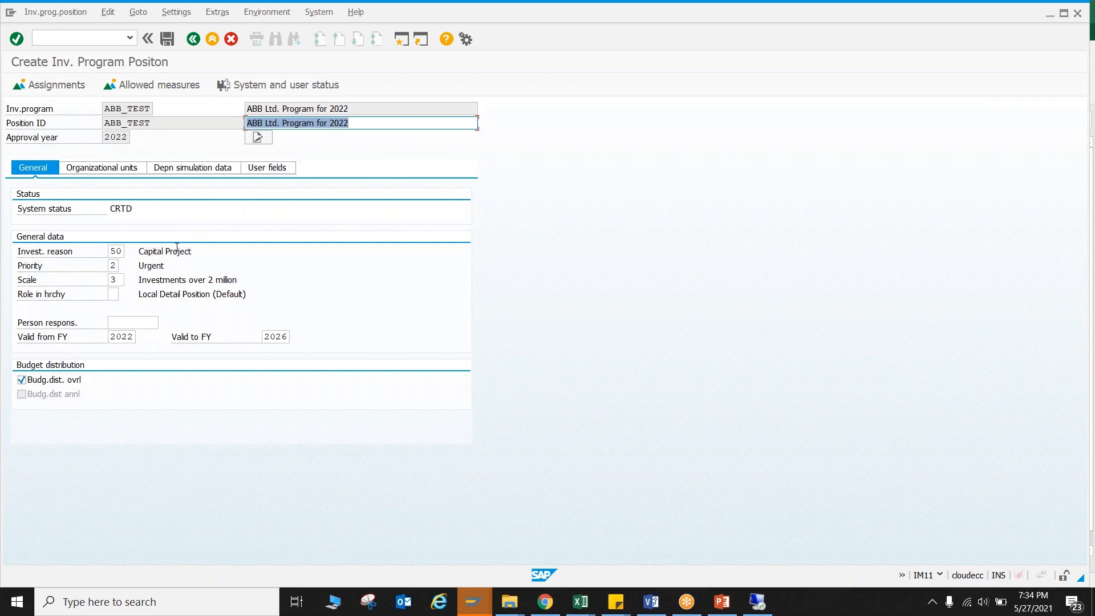
Look through the position's organizational units, depreciation simulation data and user fields.
left_click(117, 168)
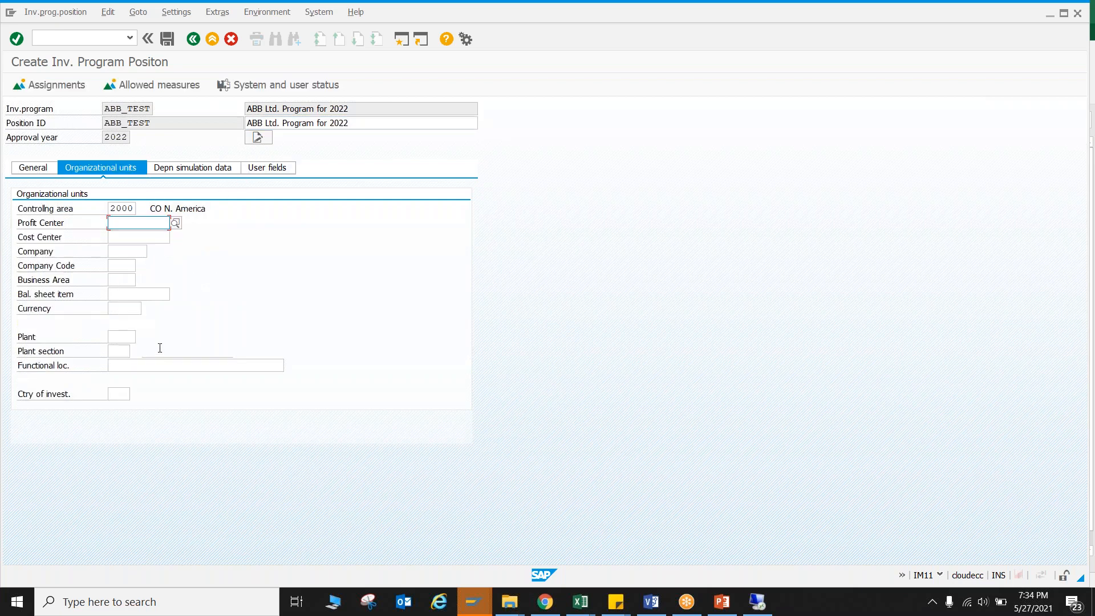
left_click(203, 171)
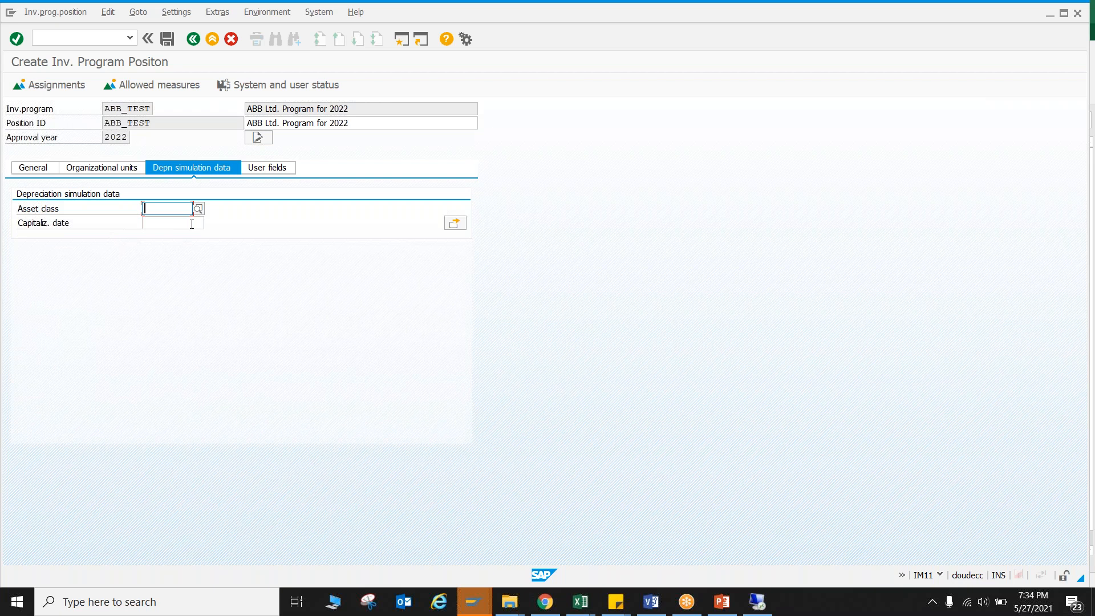
left_click(262, 171)
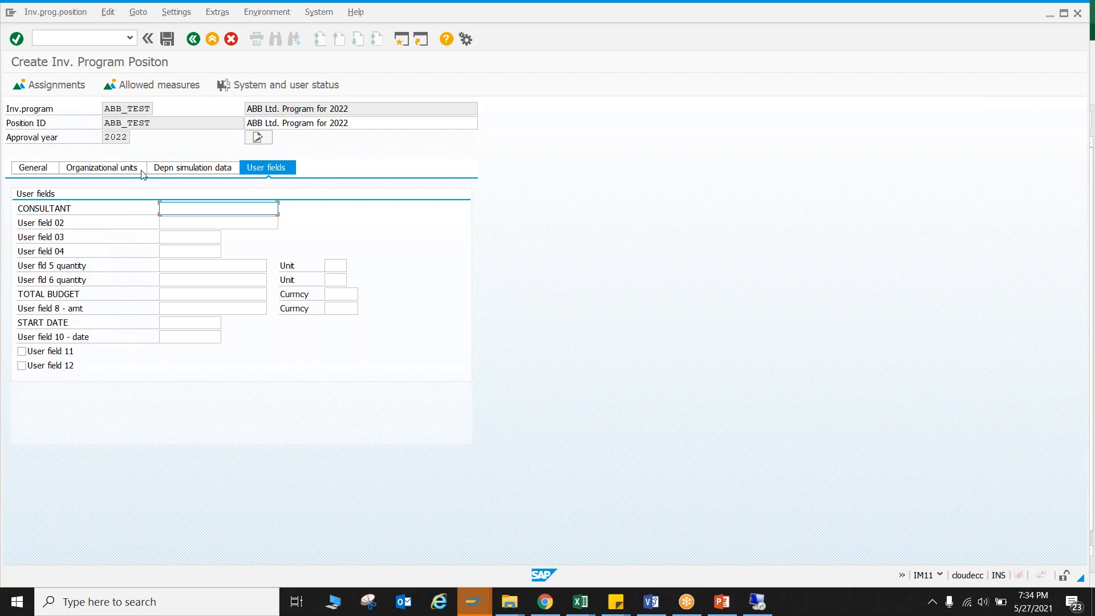
Open the order assignments of the ABB_TEST position, look at the list and close it without assigning anything.
left_click(76, 93)
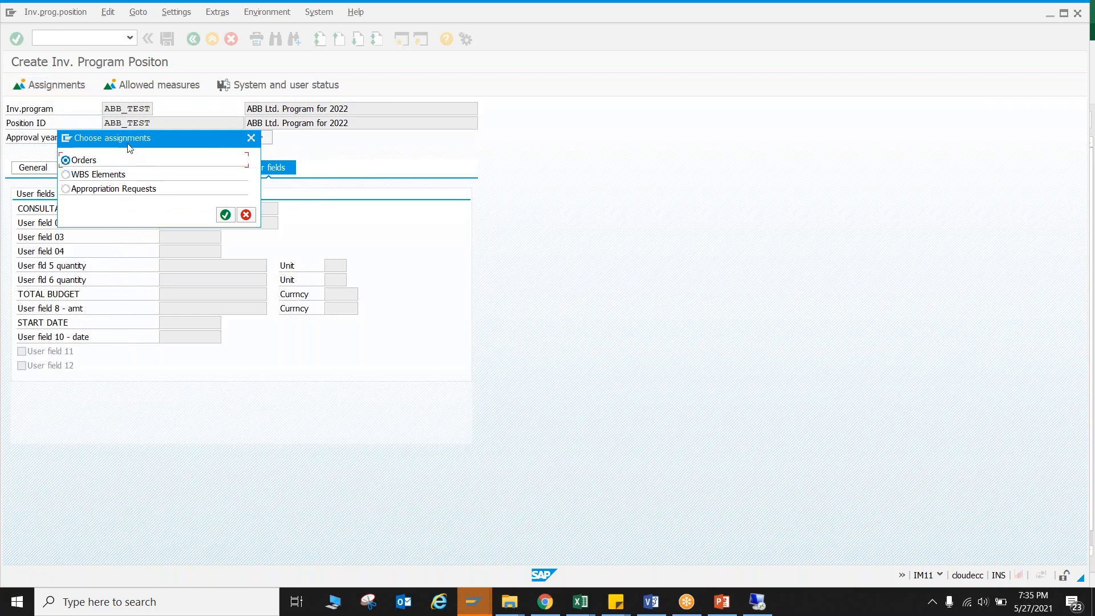
left_click_drag(125, 140, 412, 182)
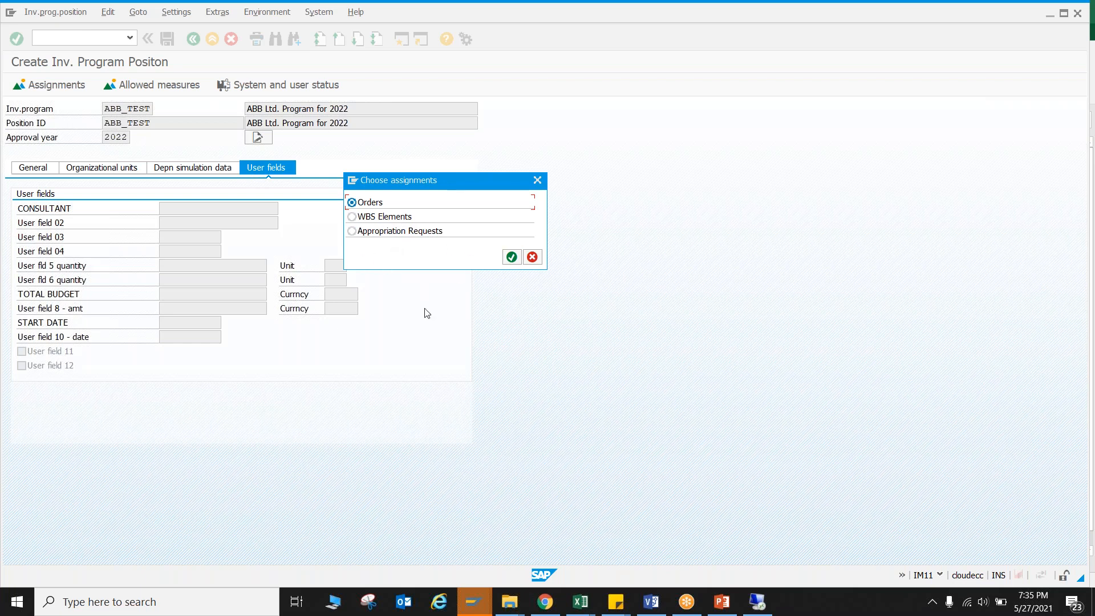
left_click(511, 257)
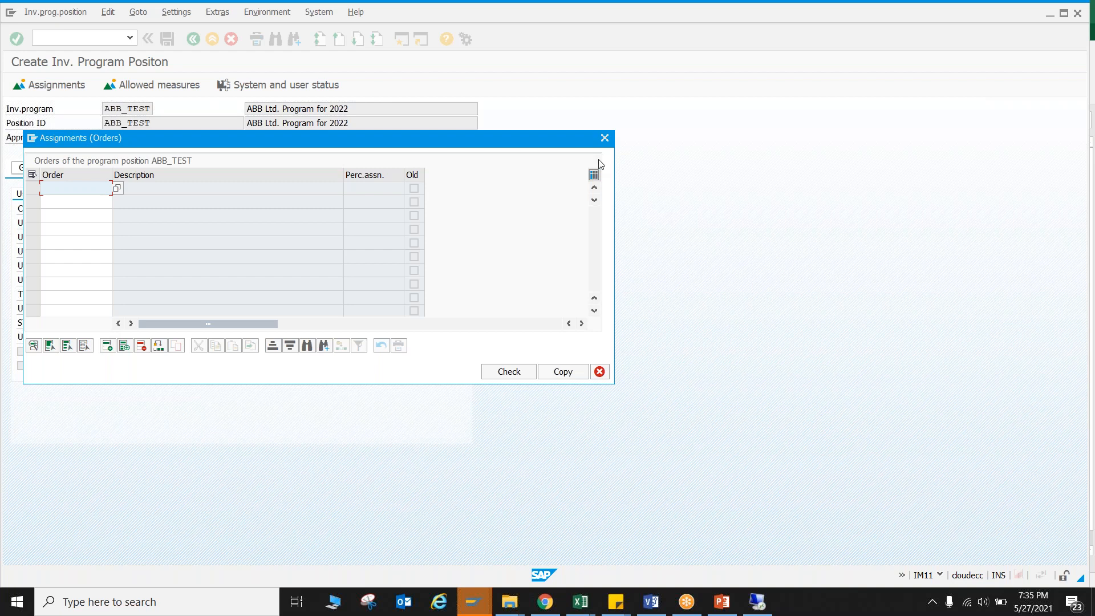
left_click(604, 138)
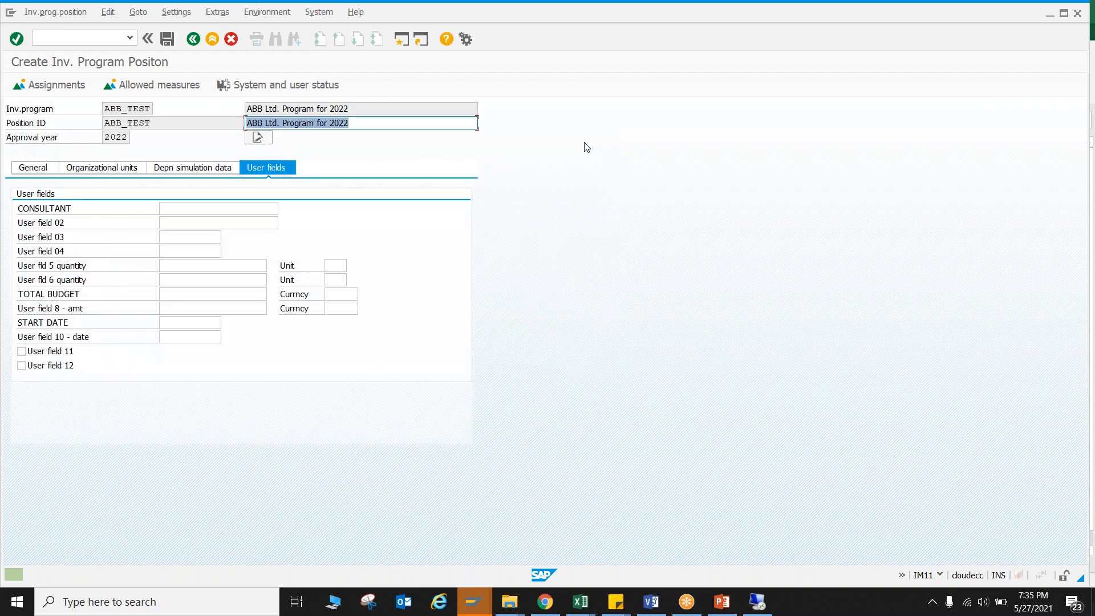
Disallow orders and WBS elements as measures, keeping only appropriation requests, and look at the position's assignment list.
left_click(154, 86)
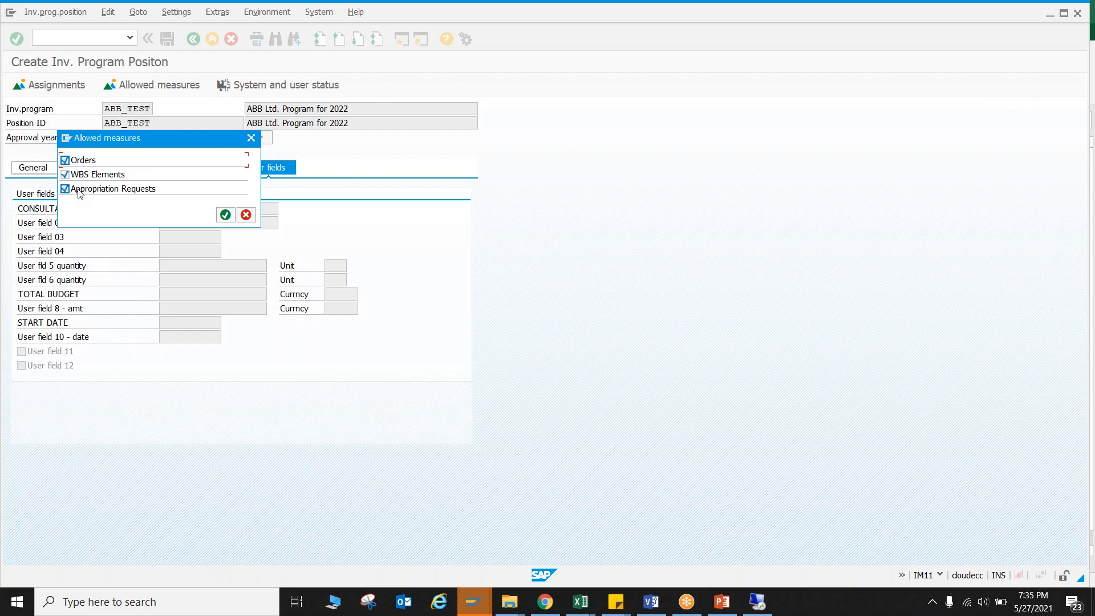
left_click(84, 176)
left_click(90, 162)
left_click(225, 215)
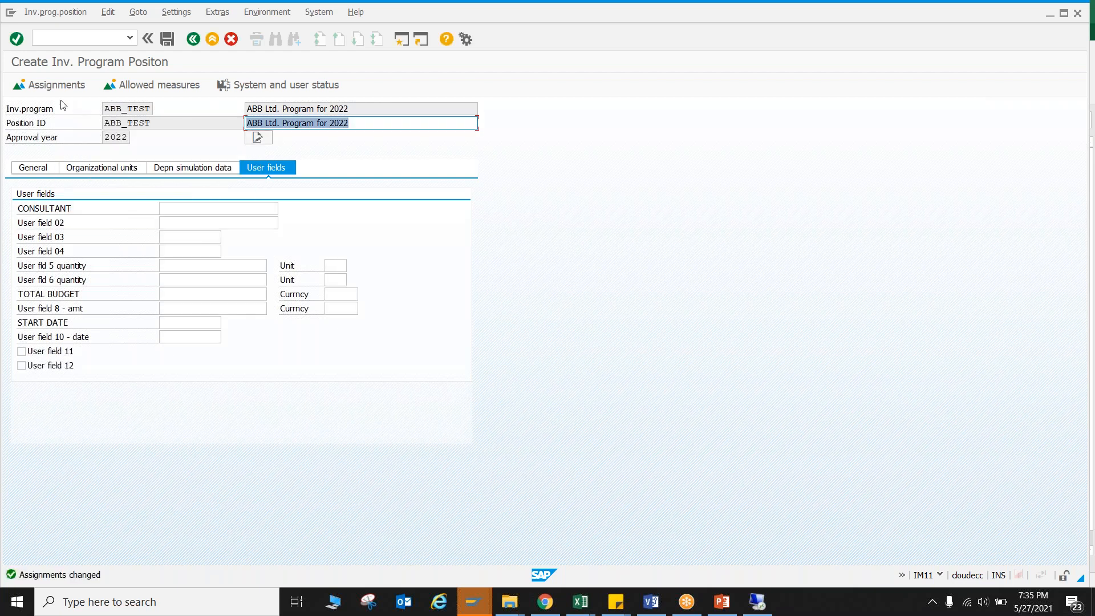
left_click(50, 85)
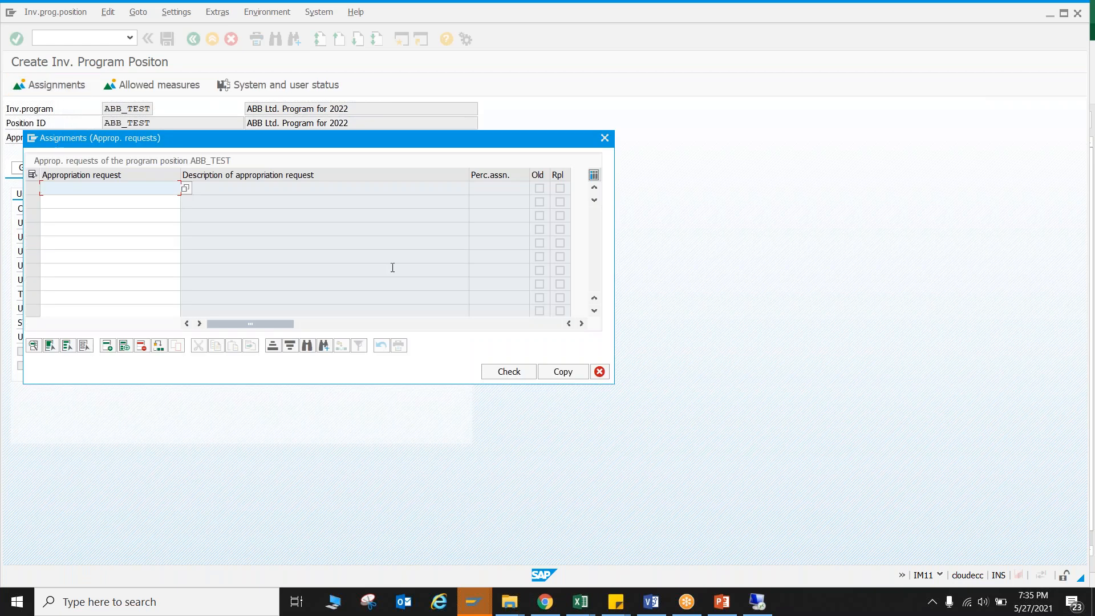
key("Escape")
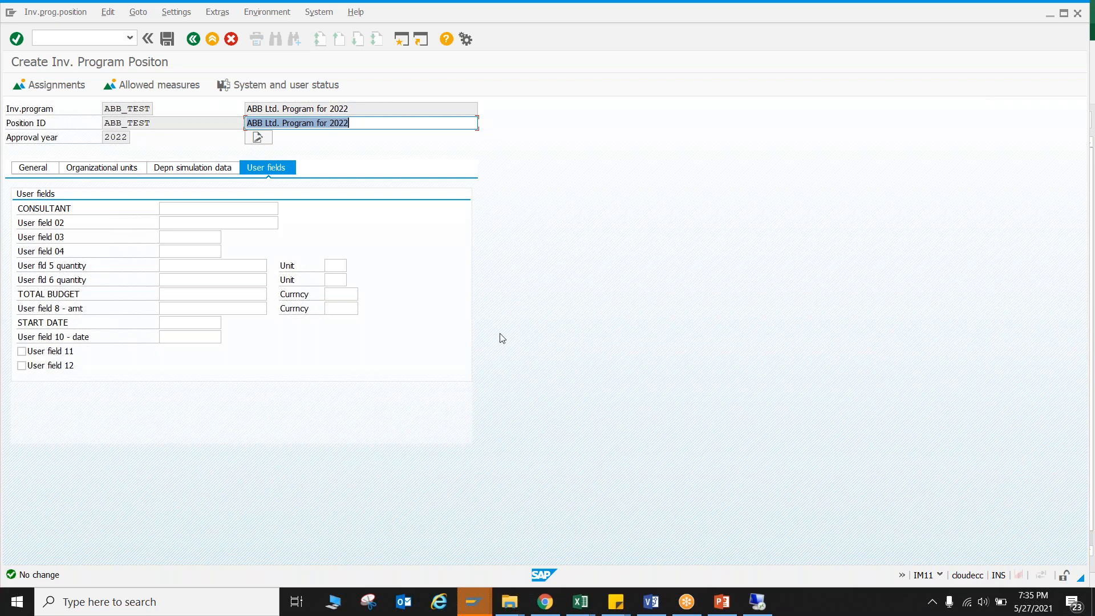
Allow WBS elements instead of appropriation requests as measures, and look at the position's WBS element assignment list.
left_click(802, 24)
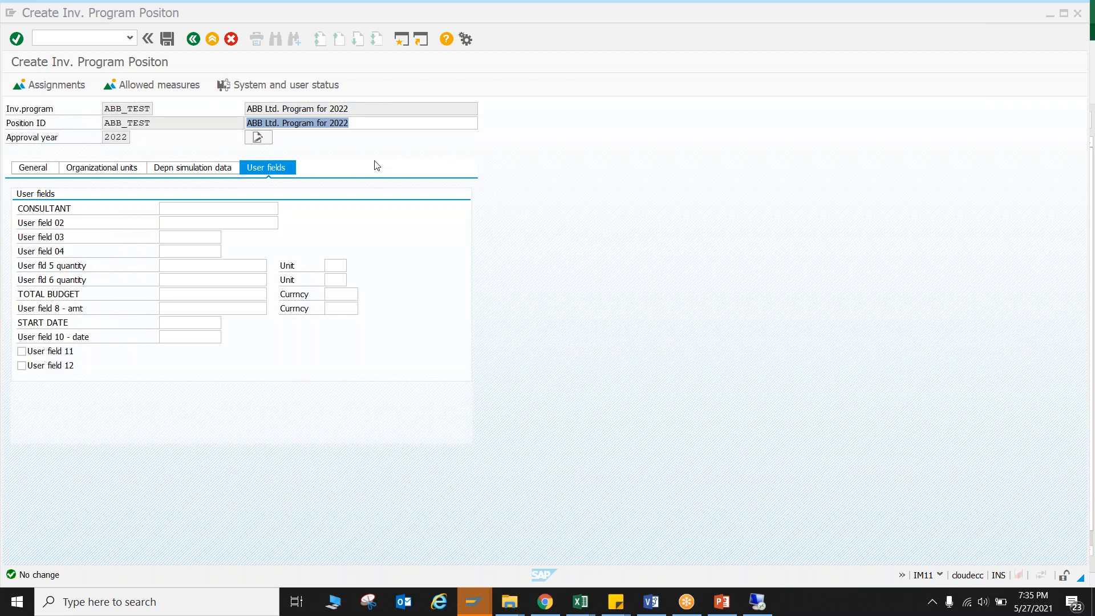
left_click(181, 85)
left_click(100, 174)
left_click(98, 186)
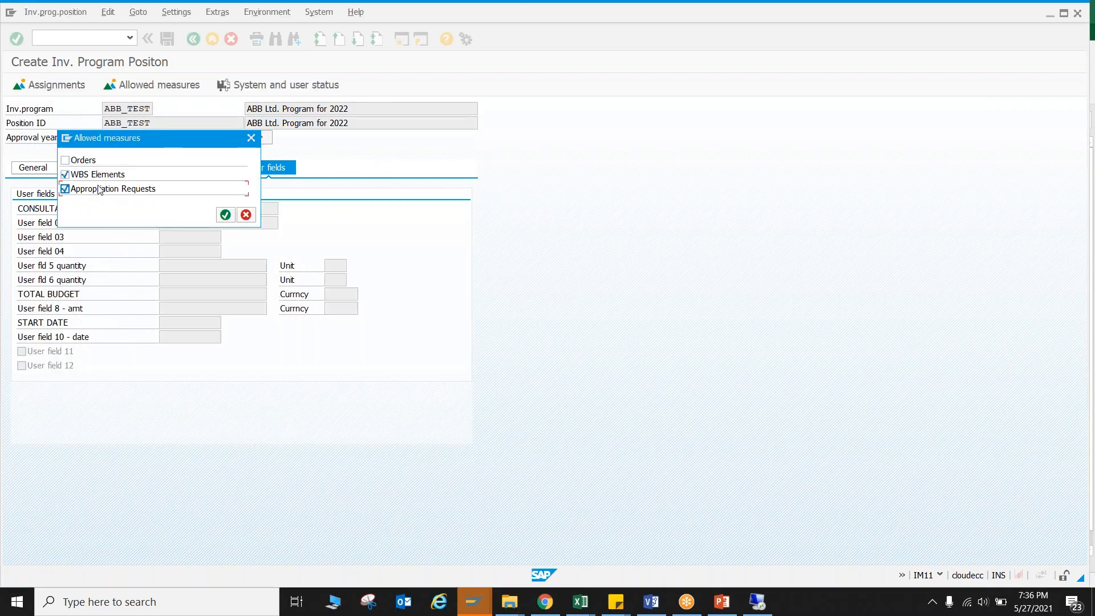
left_click(227, 212)
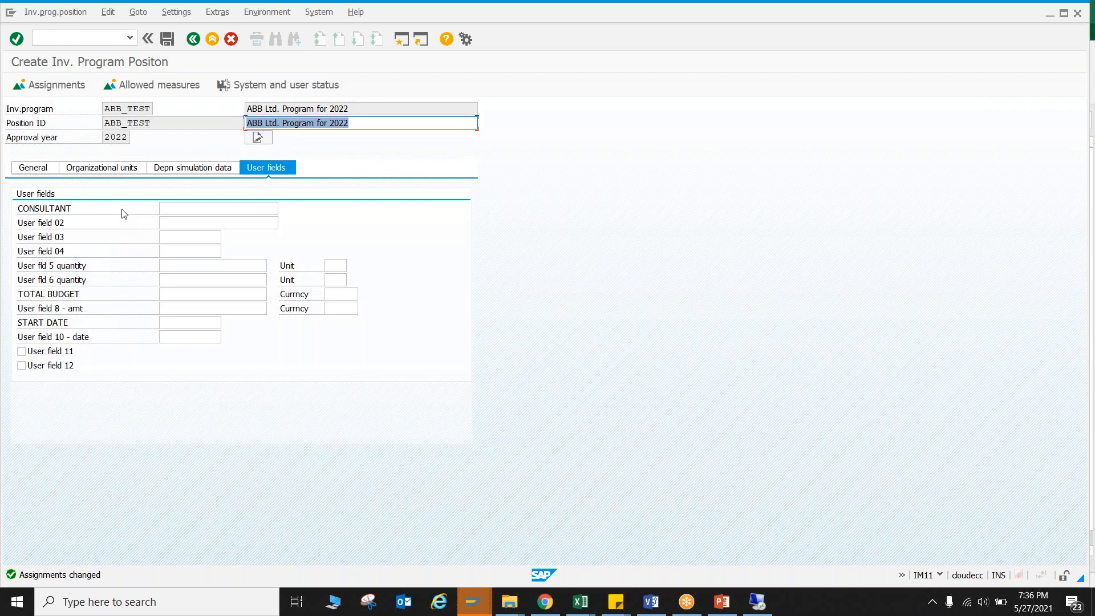
left_click(72, 96)
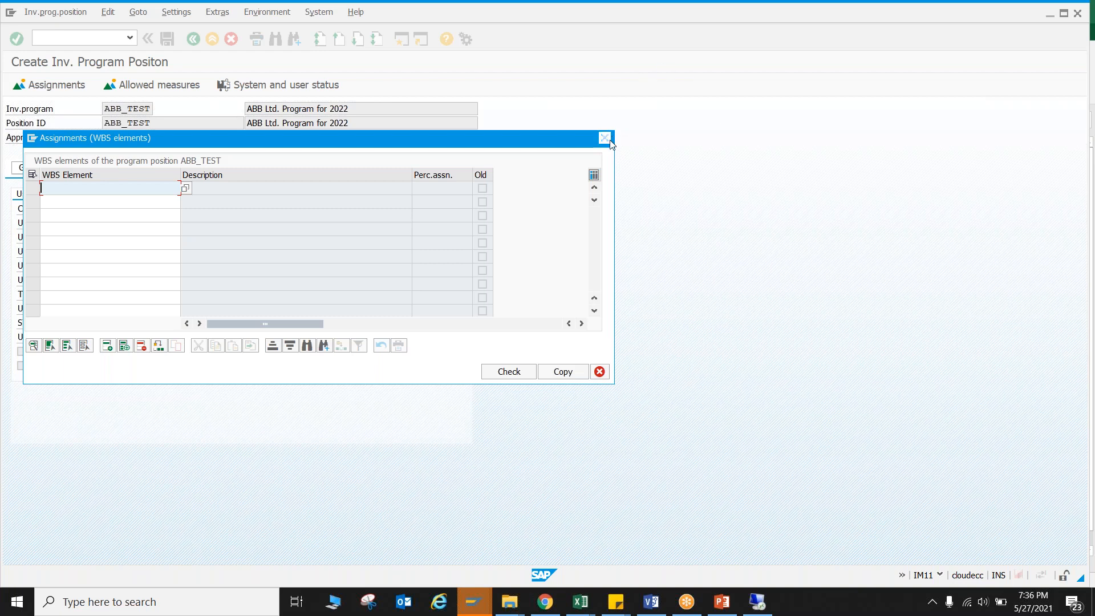
left_click(605, 139)
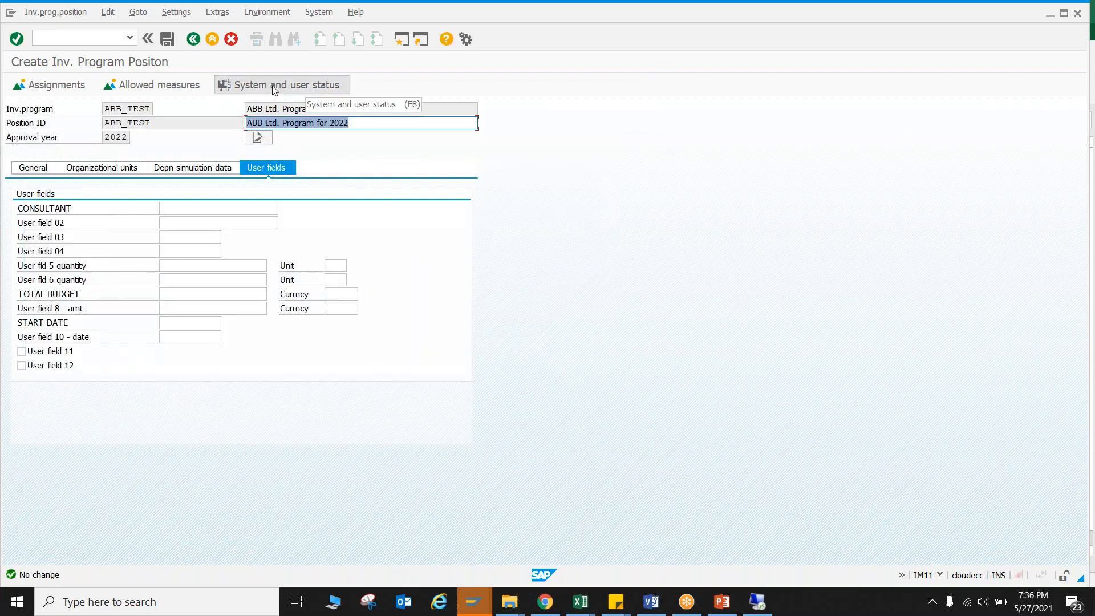
Open the position's system and user status, and review the program's division and budget hierarchy in the Project Process Flow workbook in Excel.
left_click(275, 87)
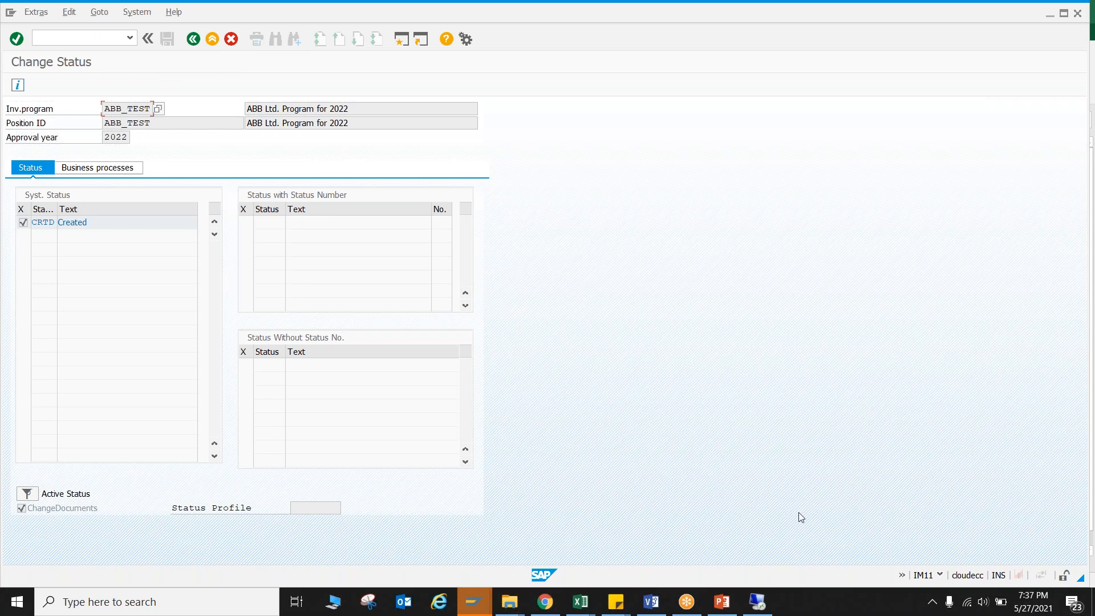
left_click(581, 609)
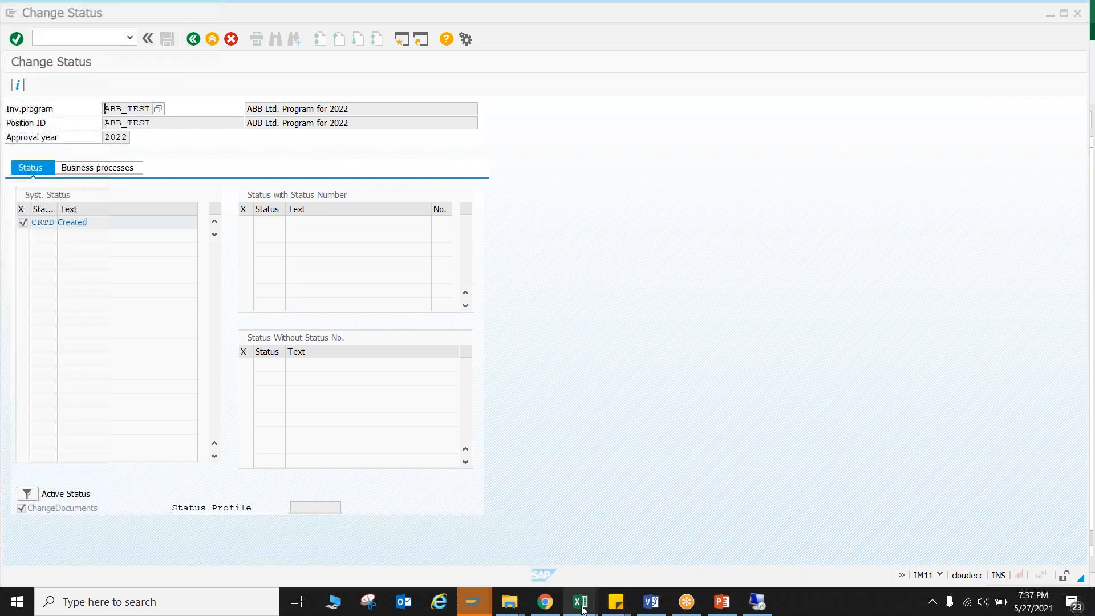
left_click(736, 545)
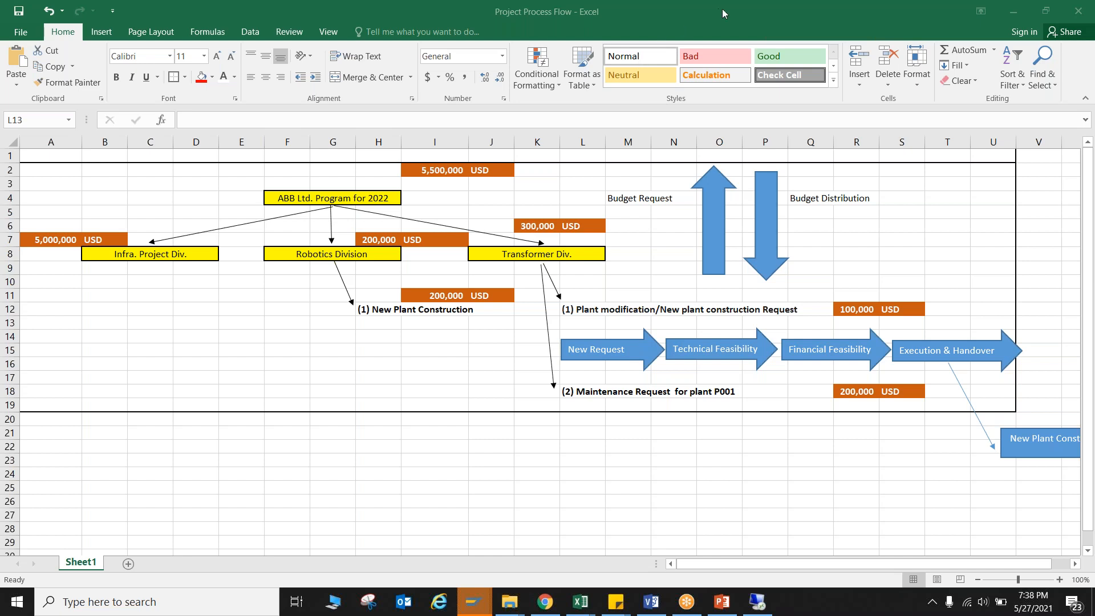
mouse_move(616, 296)
left_mouse_down()
mouse_move(604, 335)
mouse_move(614, 324)
left_mouse_up()
mouse_move(591, 322)
left_mouse_down()
mouse_move(601, 333)
mouse_move(616, 324)
left_mouse_up()
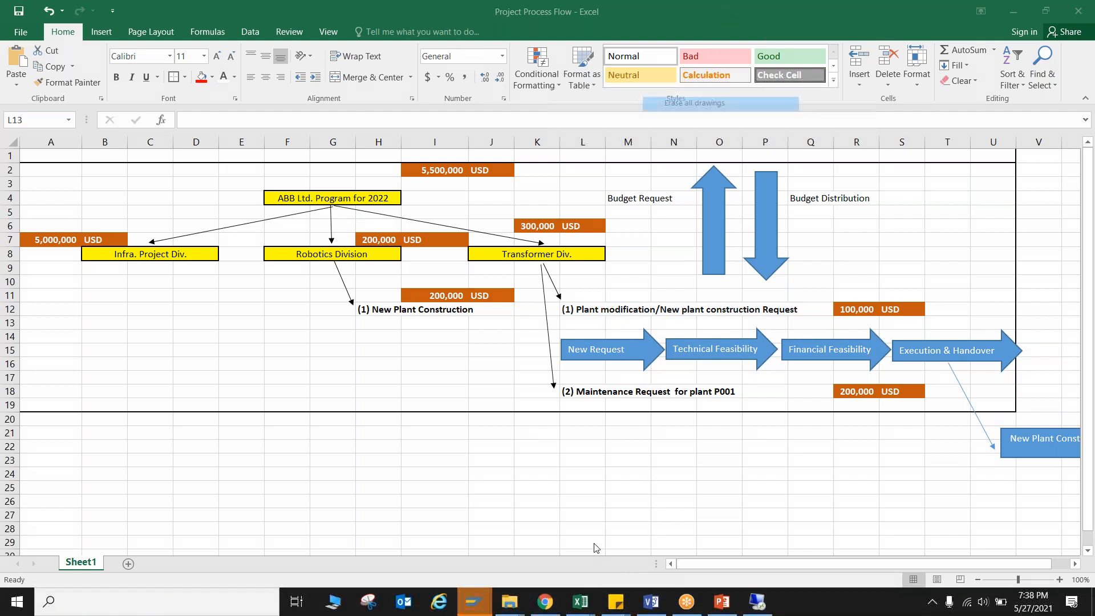
Switch to the SAP window displaying position NLM-0001 and look at its user fields.
mouse_move(474, 600)
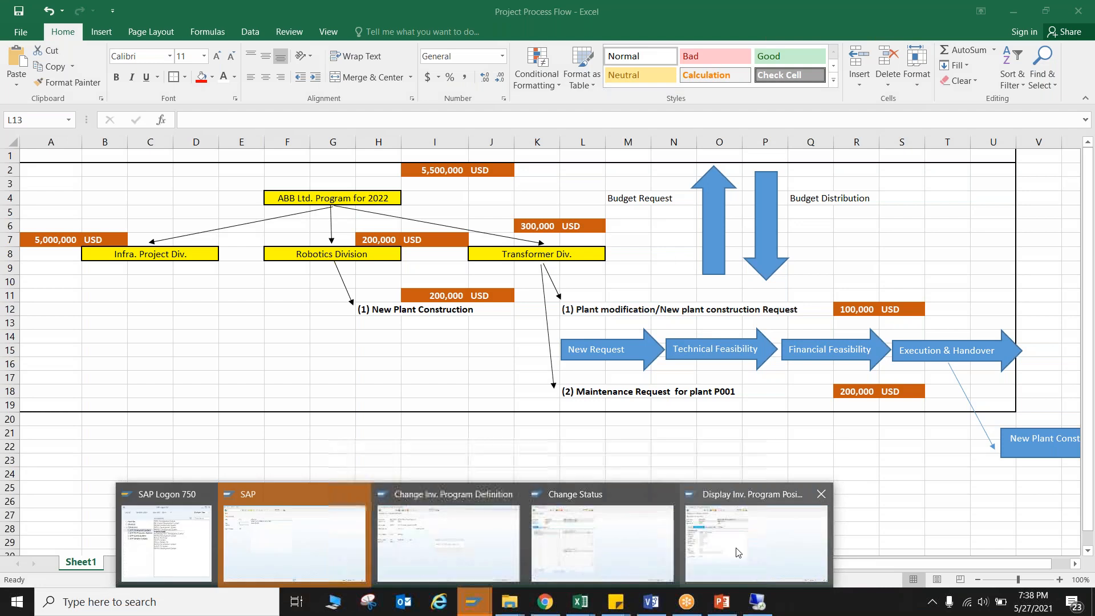
left_click(756, 539)
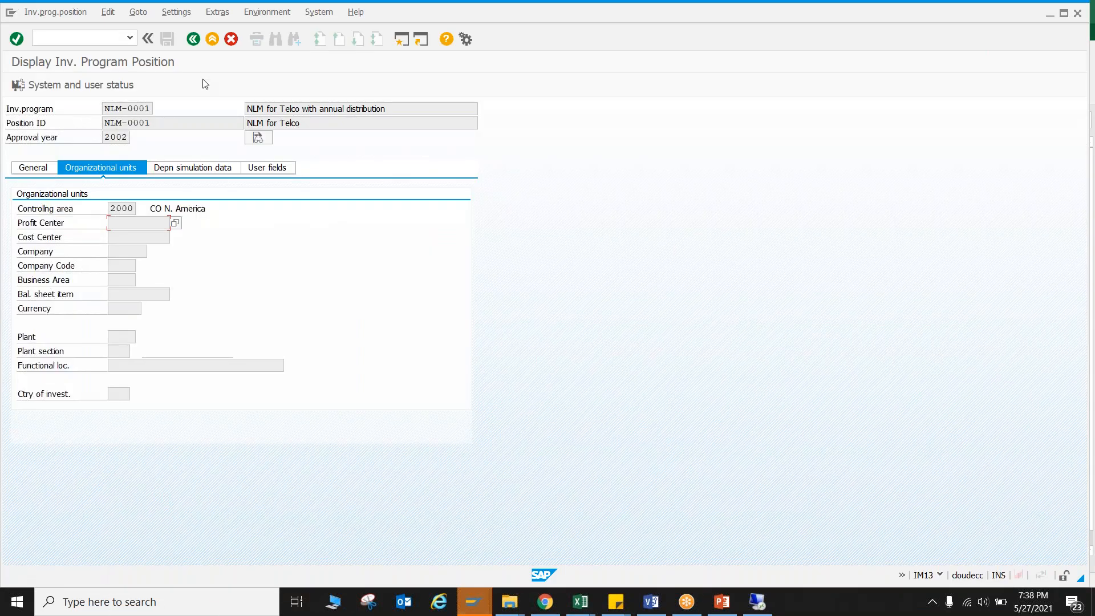
left_click(263, 169)
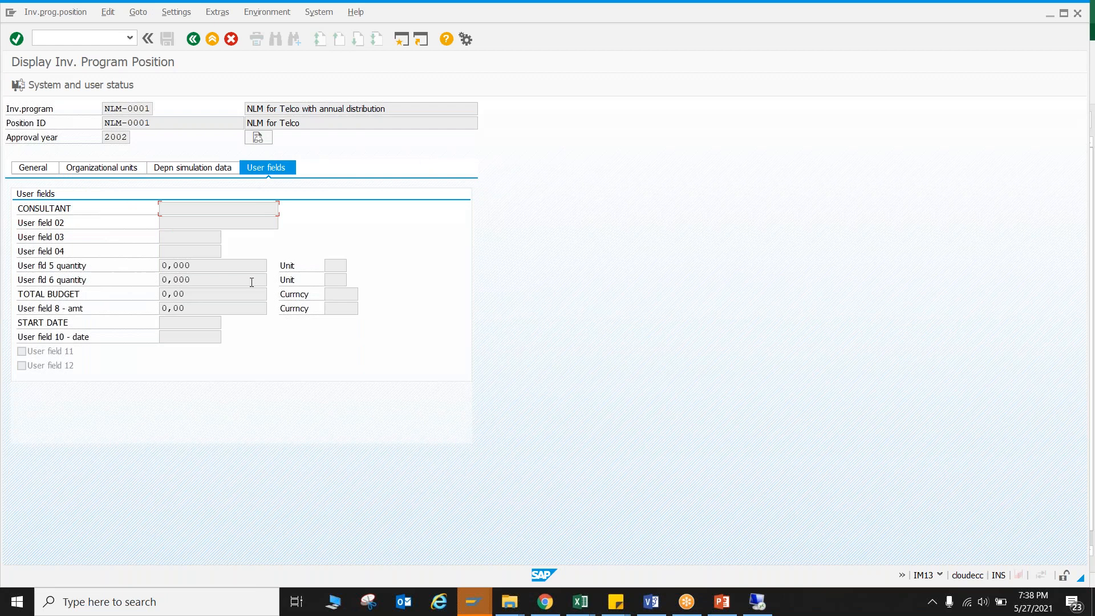
Return to the ABB_TEST position, leave its status overview, and check the system status in its general data.
mouse_move(473, 601)
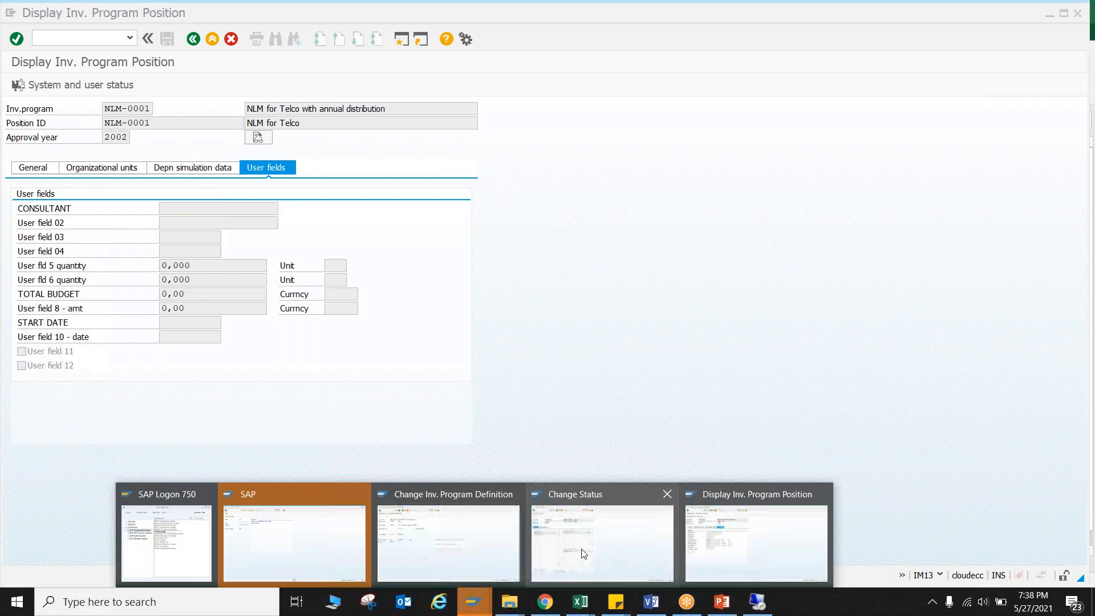
left_click(599, 527)
left_click(193, 39)
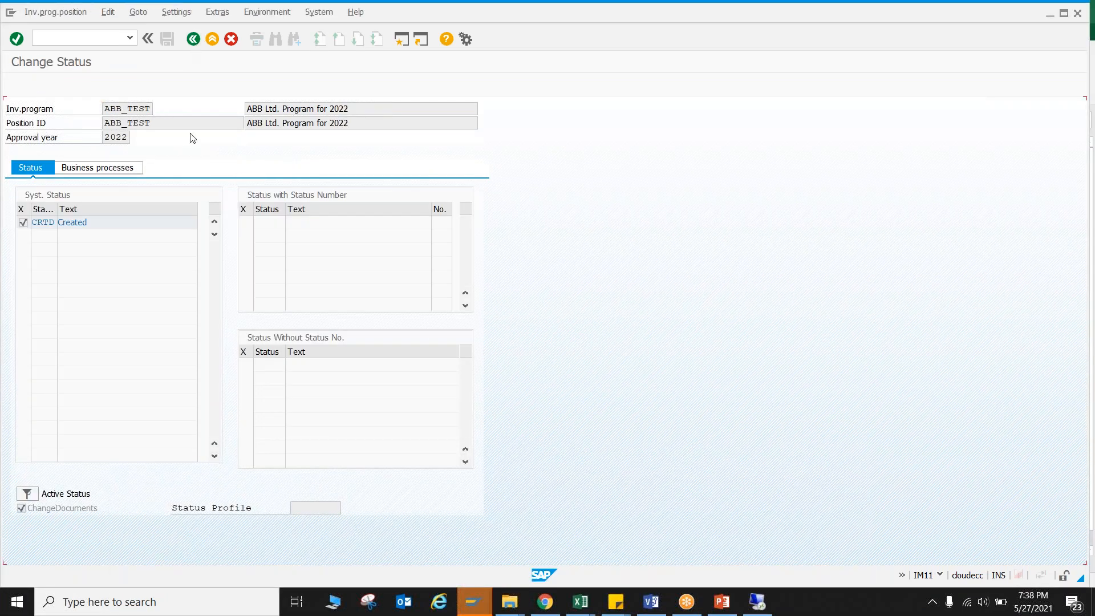
left_click(36, 167)
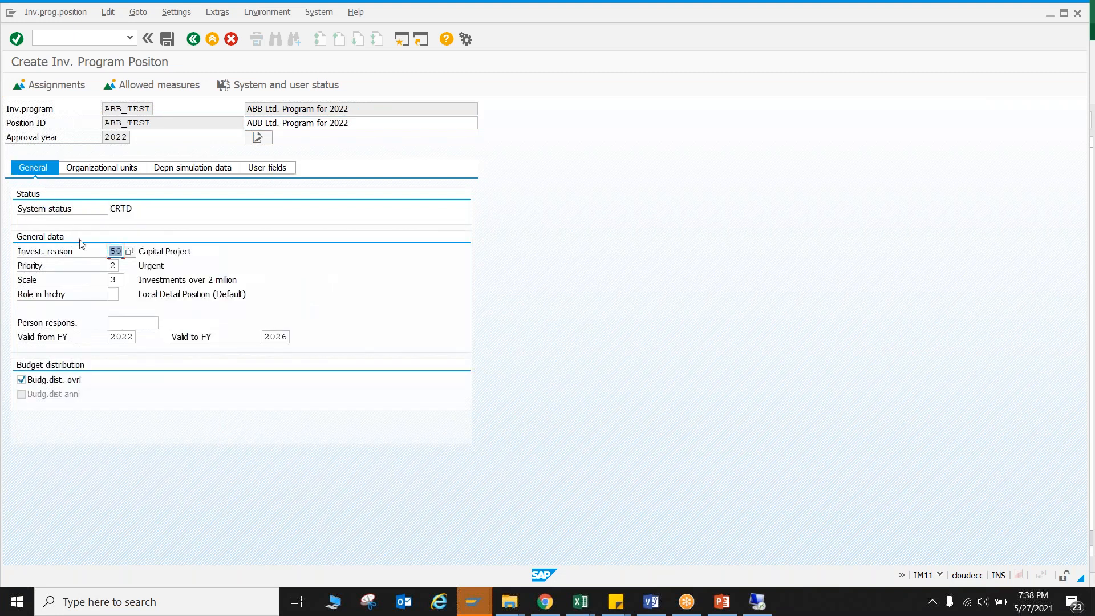
left_click_drag(130, 211, 114, 212)
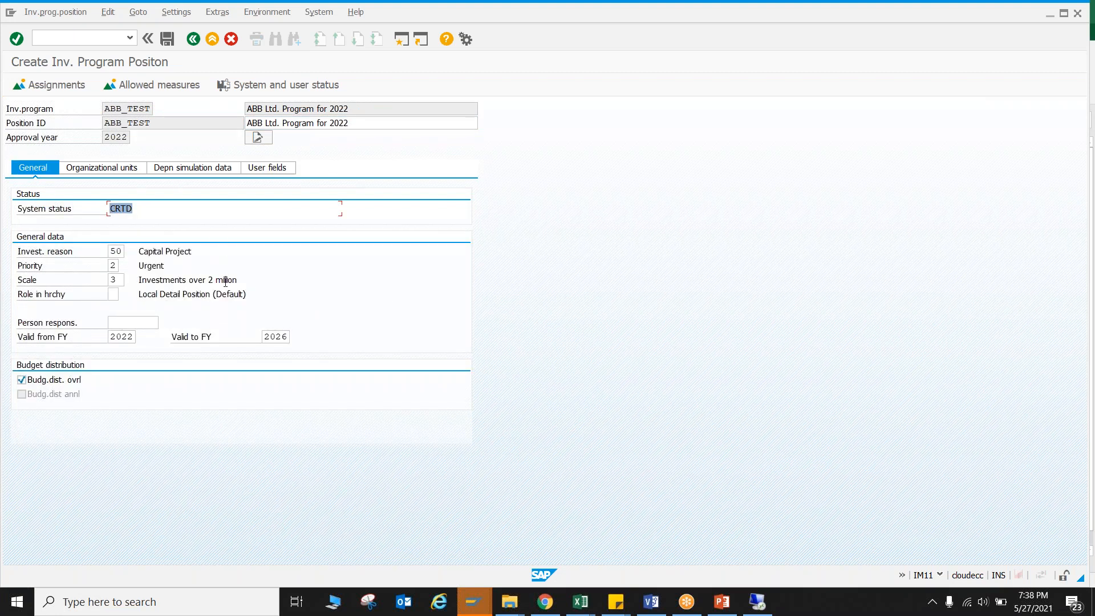
Save the ABB_TEST top position and return to the SAP Easy Access menu.
left_click(167, 39)
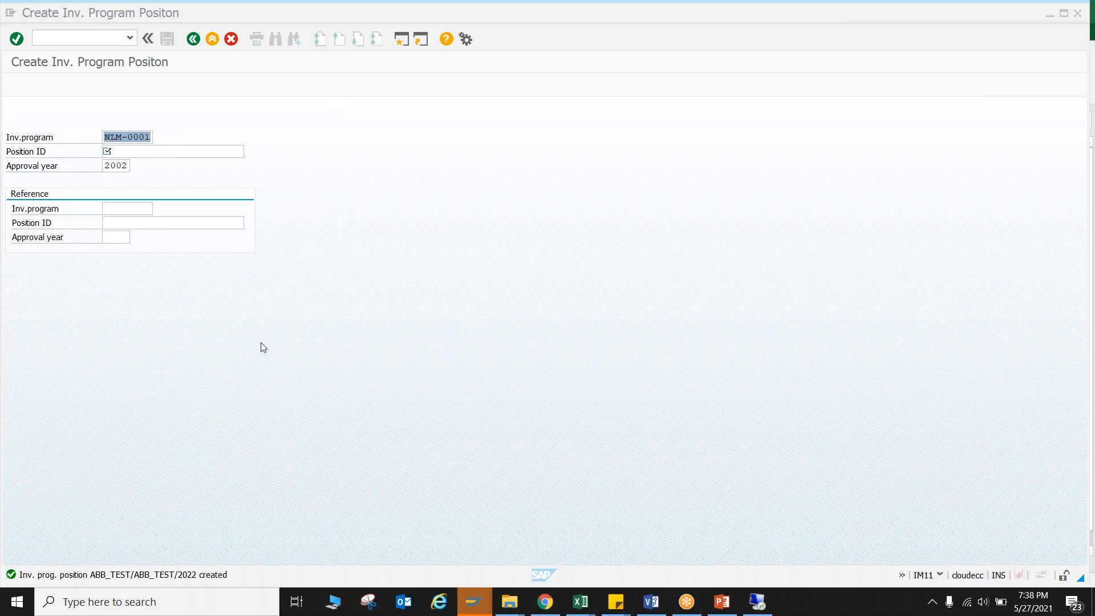
left_click(197, 38)
left_click(213, 40)
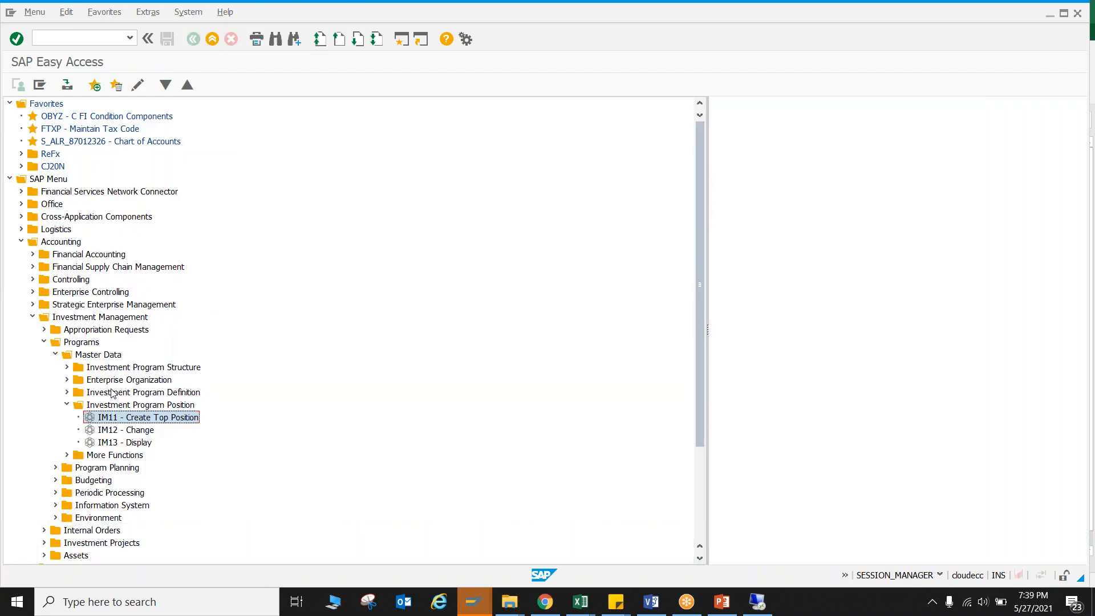
Open the transaction for changing the investment program structure (IM22).
left_click(67, 405)
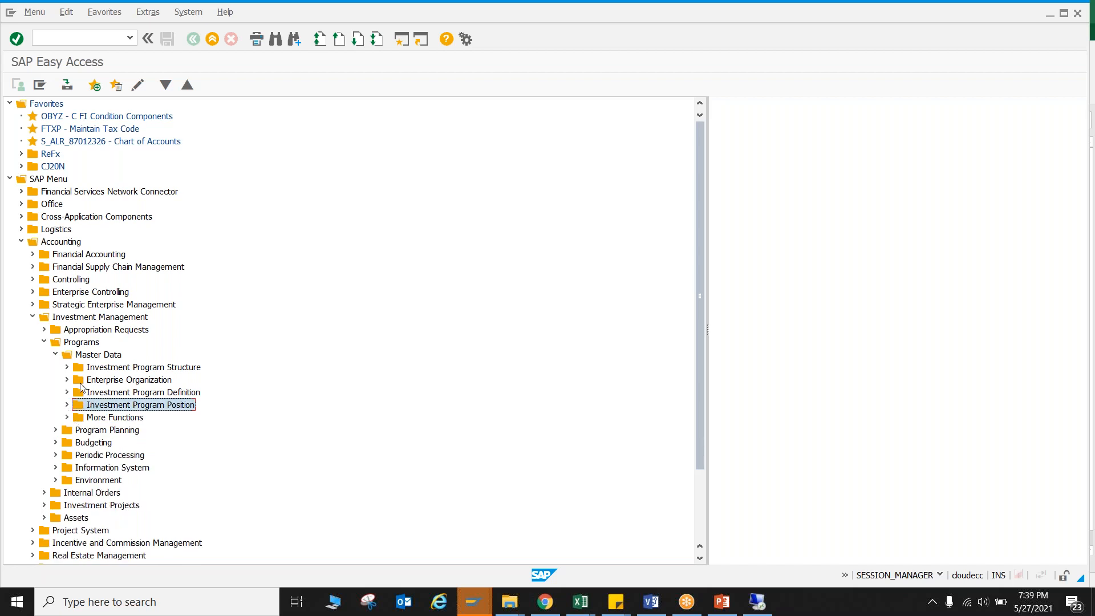
left_click(67, 367)
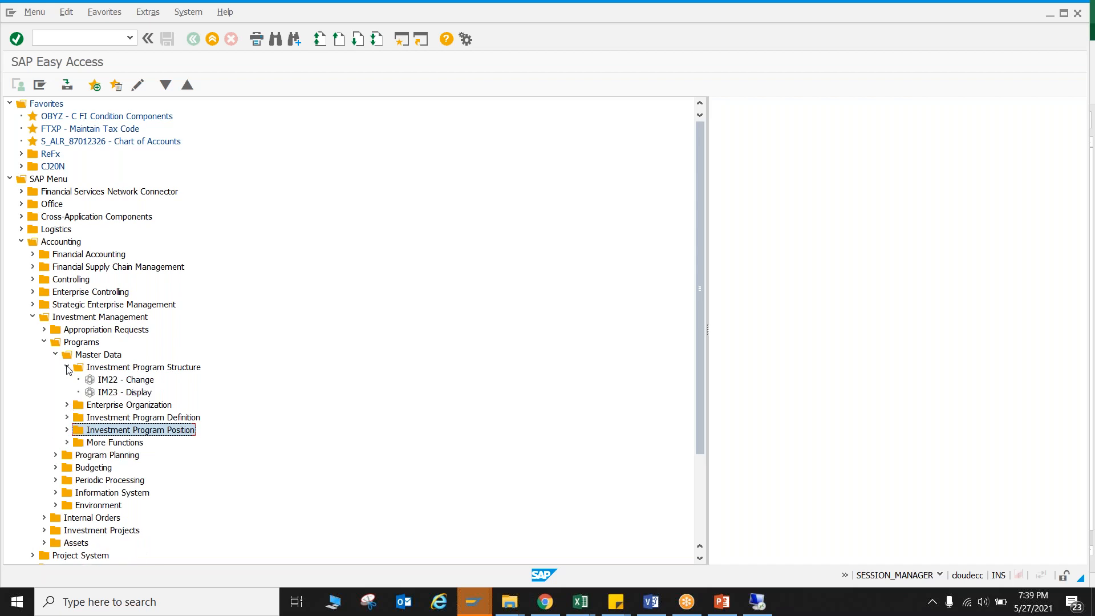
double_click(120, 381)
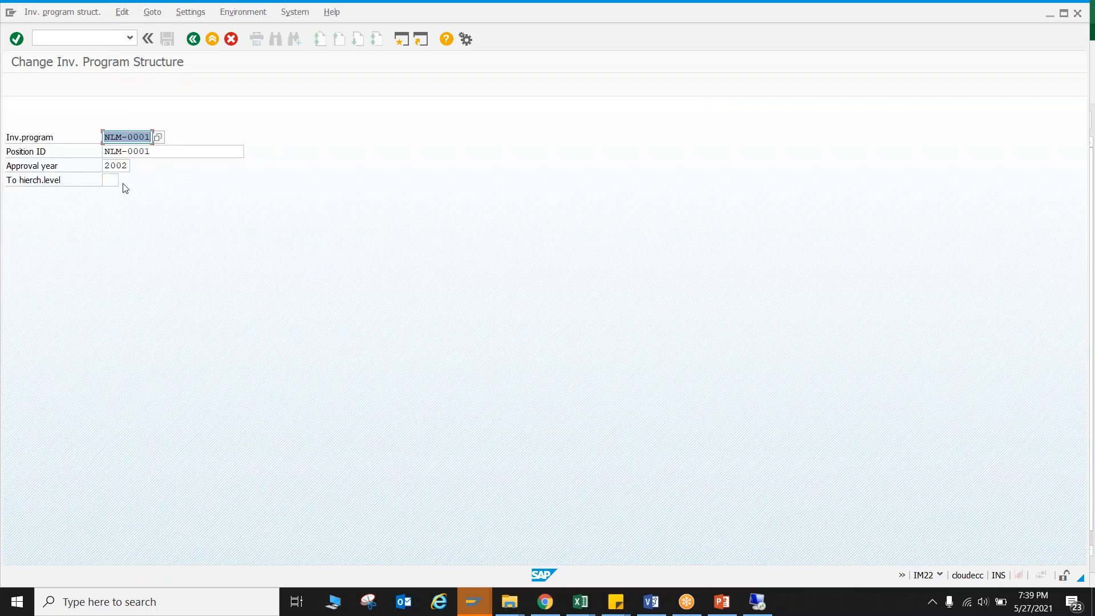
Search the investment programs for ABB* and select program ABB_TEST with approval year 2022.
left_click(158, 138)
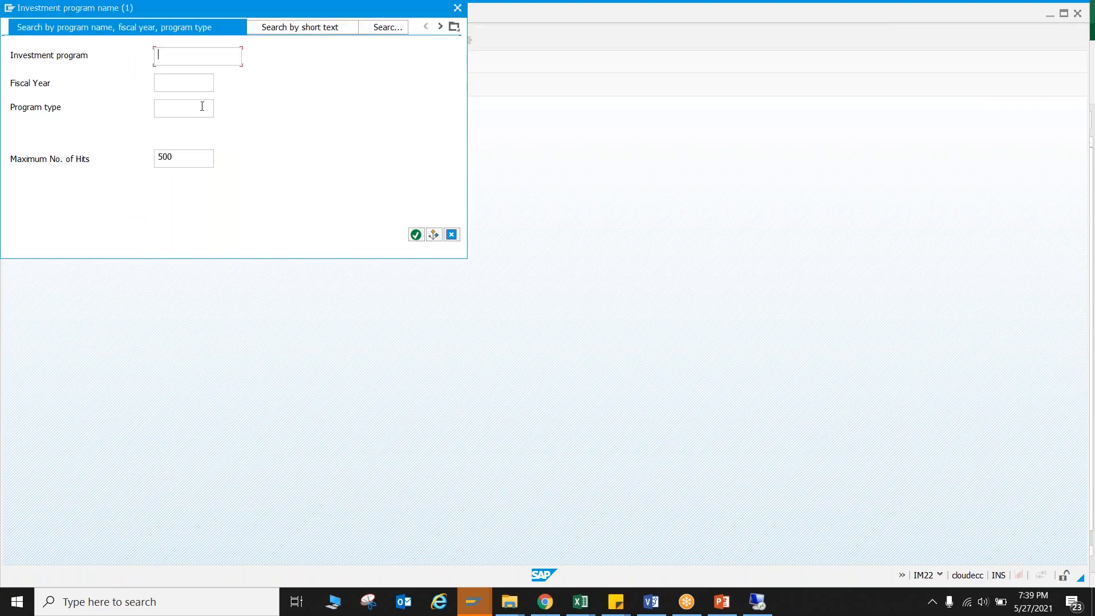
type("ABB*")
key("Return")
double_click(115, 89)
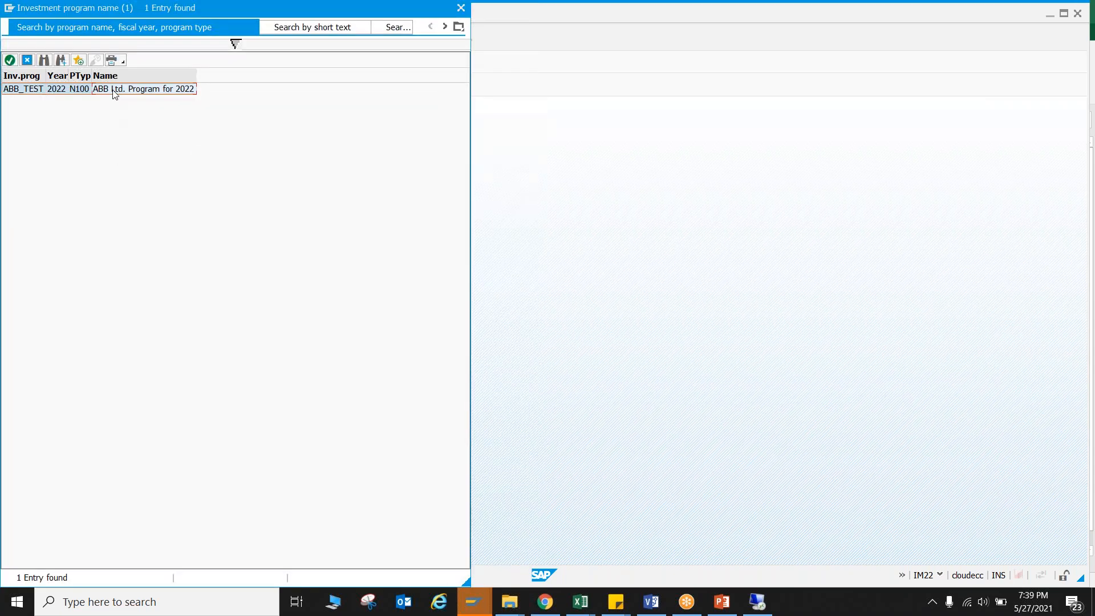
Replace the position ID with ABB_TEST and open the program's structure for editing.
left_click_drag(163, 153, 102, 151)
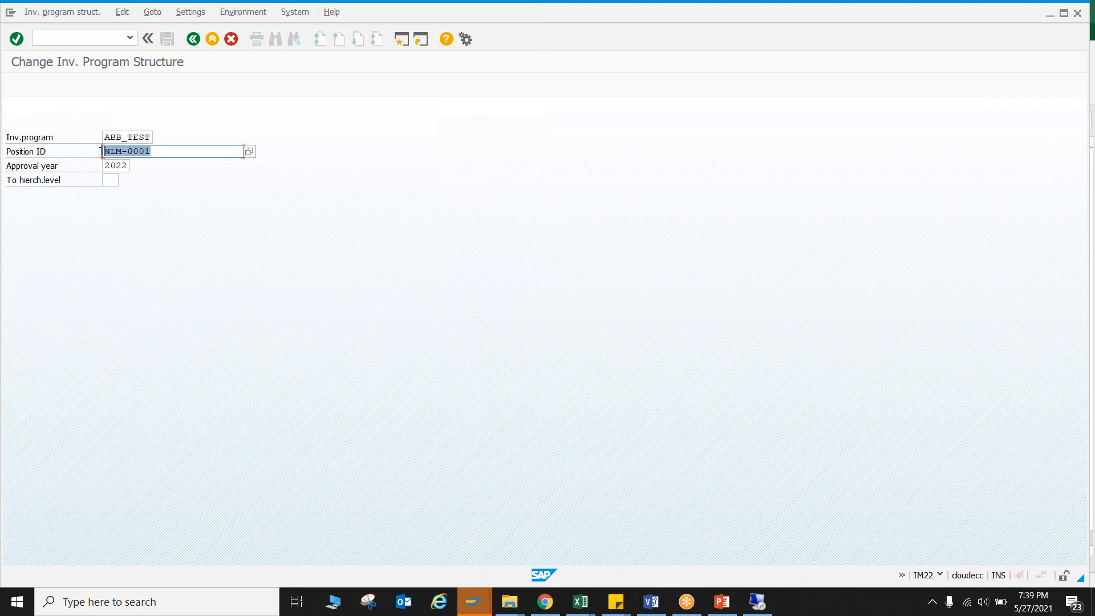
key("Delete")
left_click(117, 137)
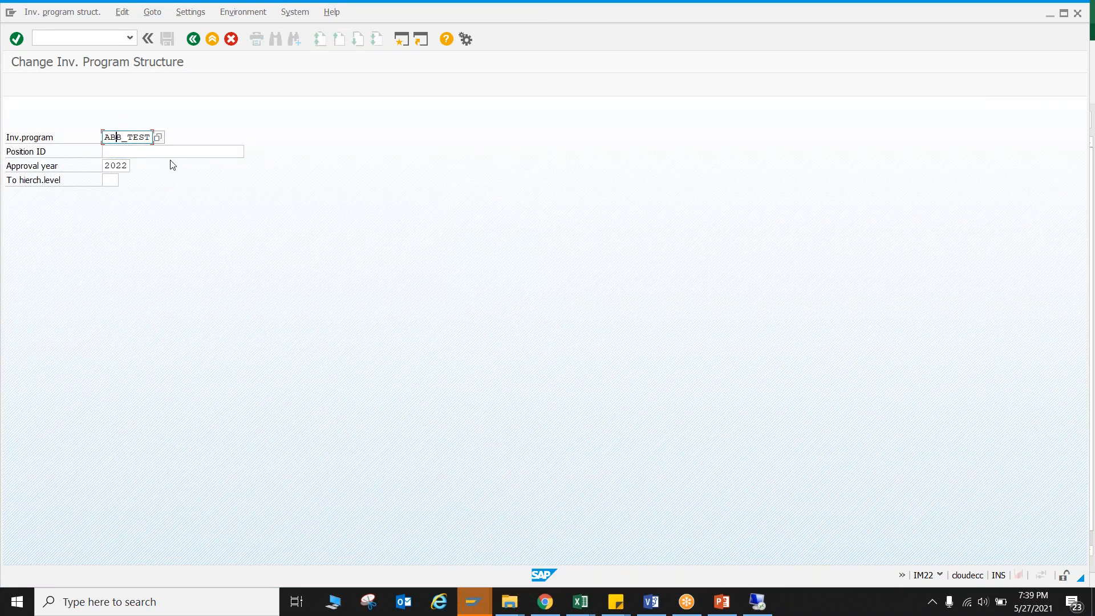
left_click(154, 151)
type("ABB_TEST")
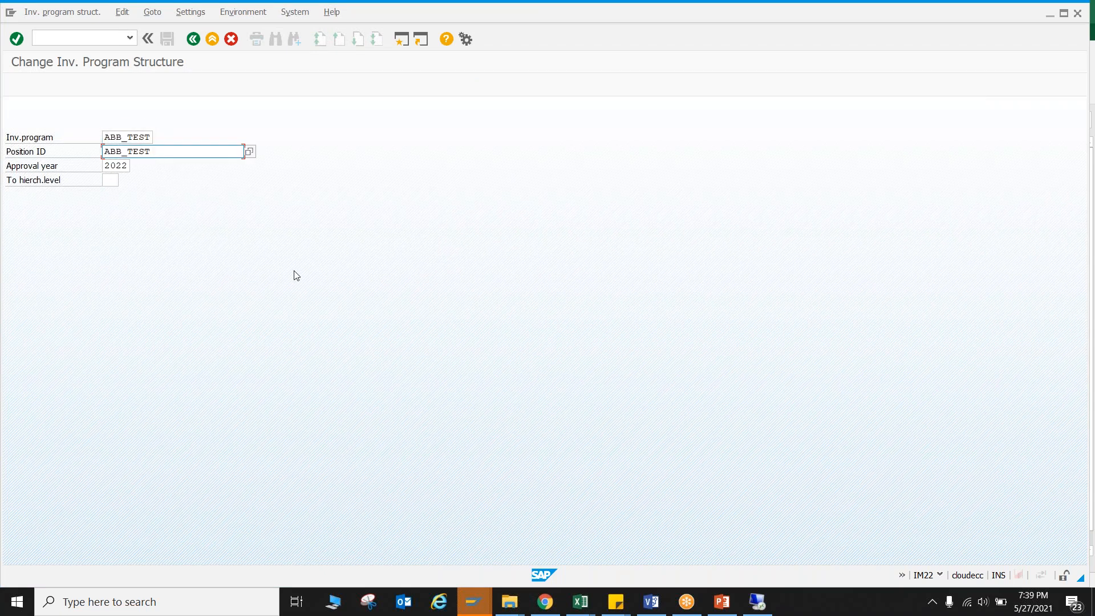
key("Return")
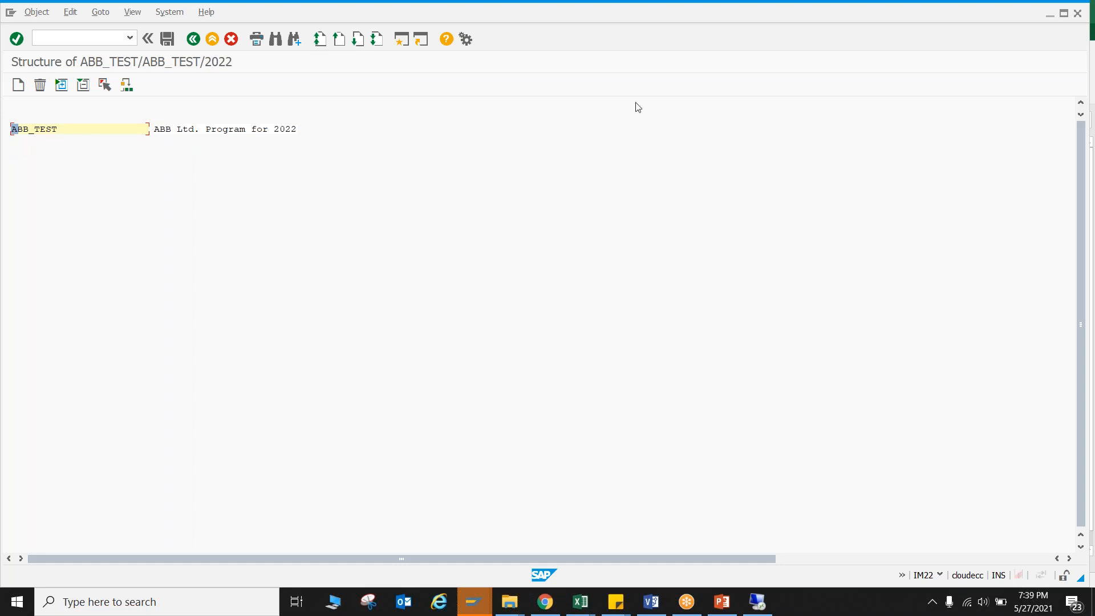
Select the ABB_TEST top position and open the fast entry for creating positions subordinate to it.
left_click(799, 20)
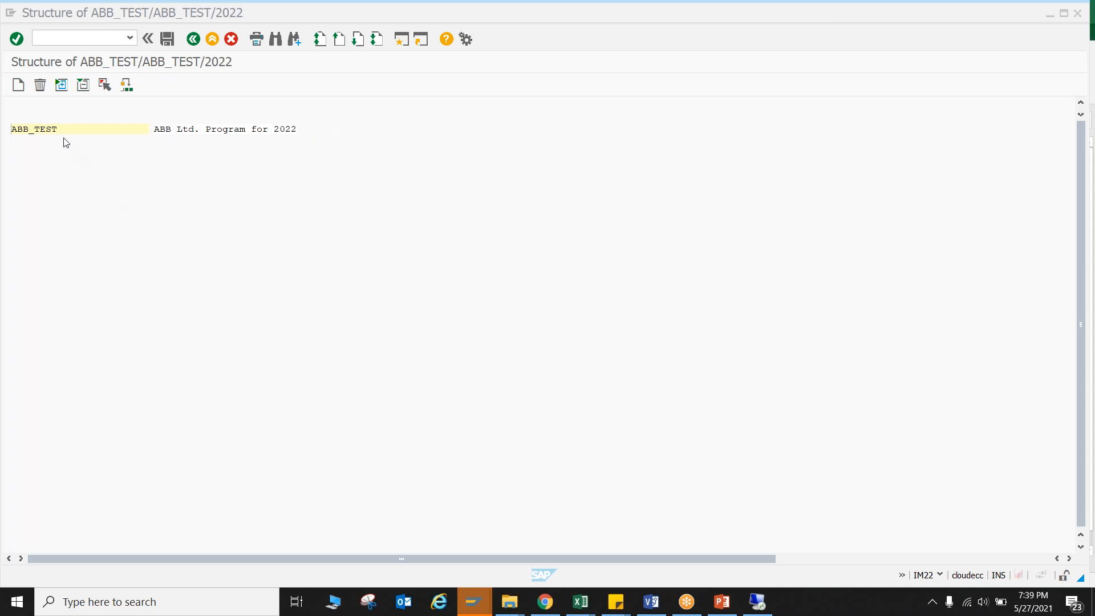
left_click(49, 129)
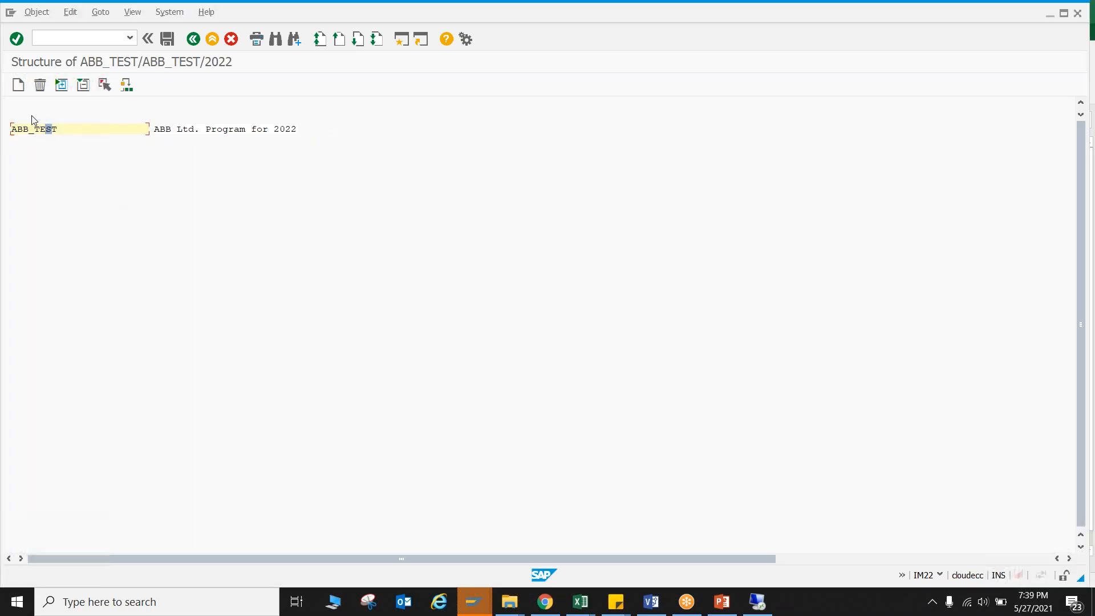
left_click(18, 86)
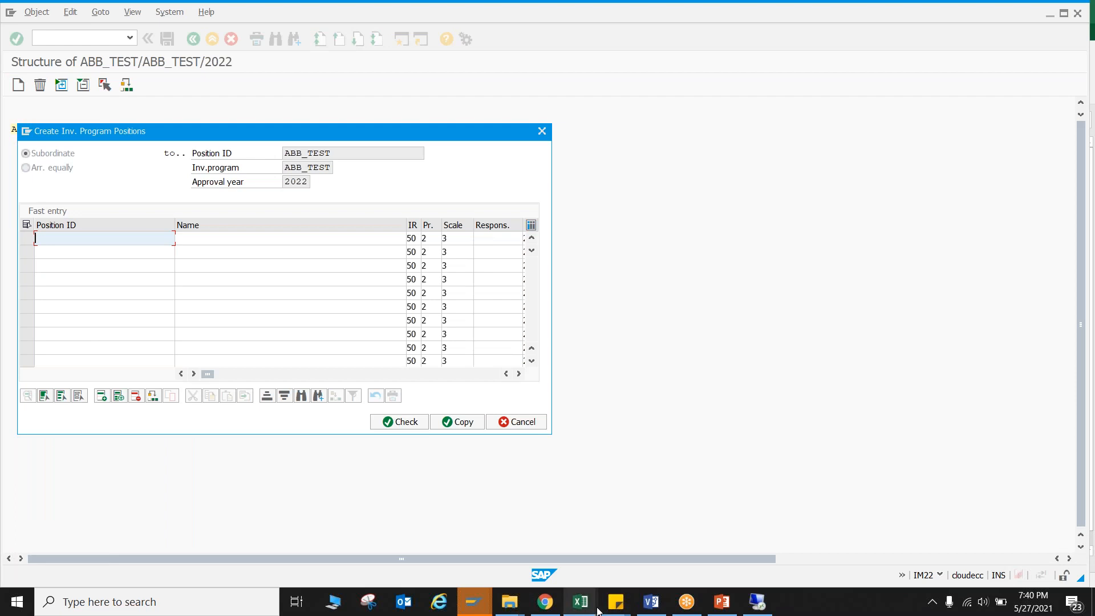
Review the three divisions under the 2022 program in the Project Process Flow workbook in Excel, and return to SAP.
left_click(580, 601)
left_click(741, 547)
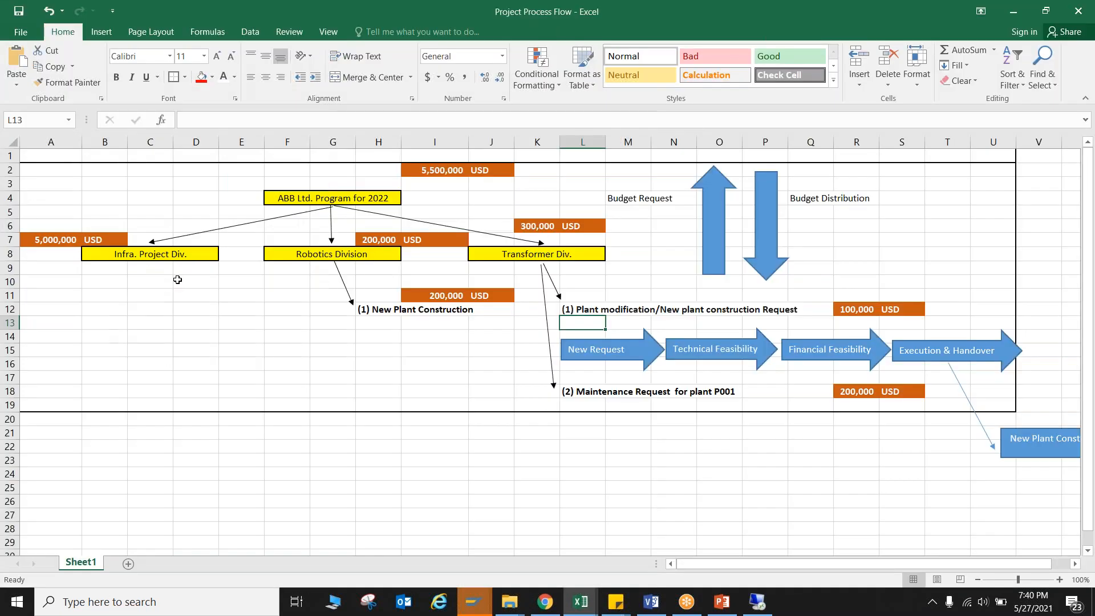
left_click(171, 255)
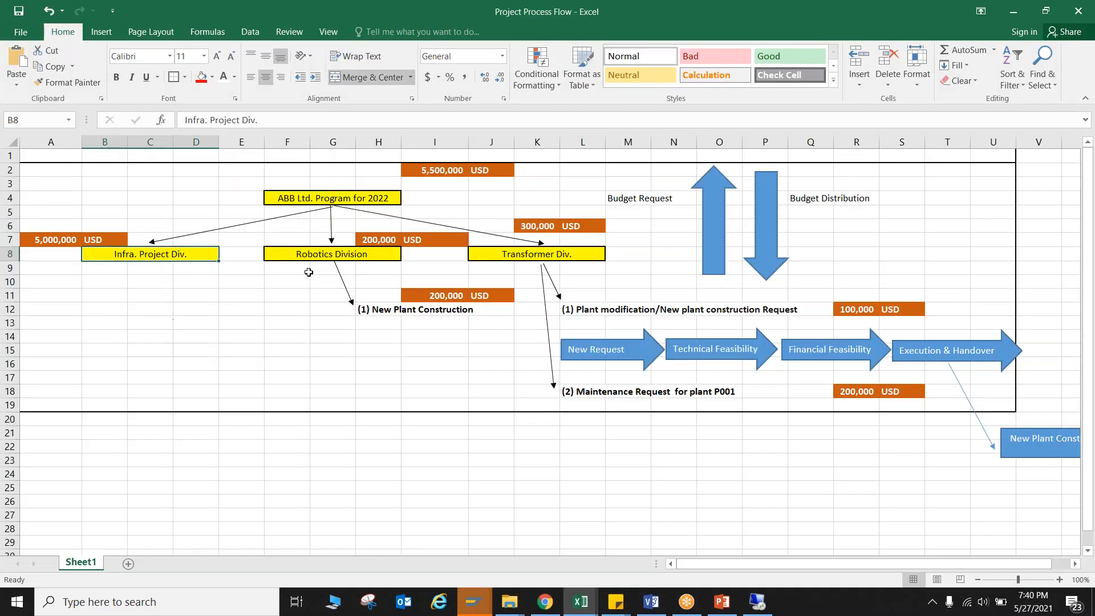
left_click(343, 260)
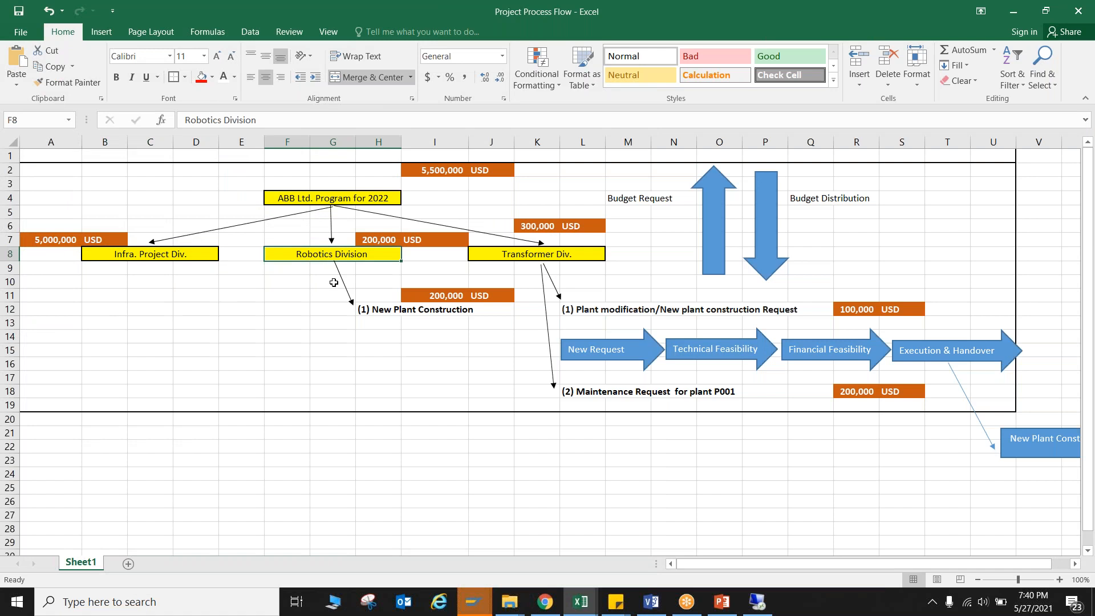
left_click(547, 256)
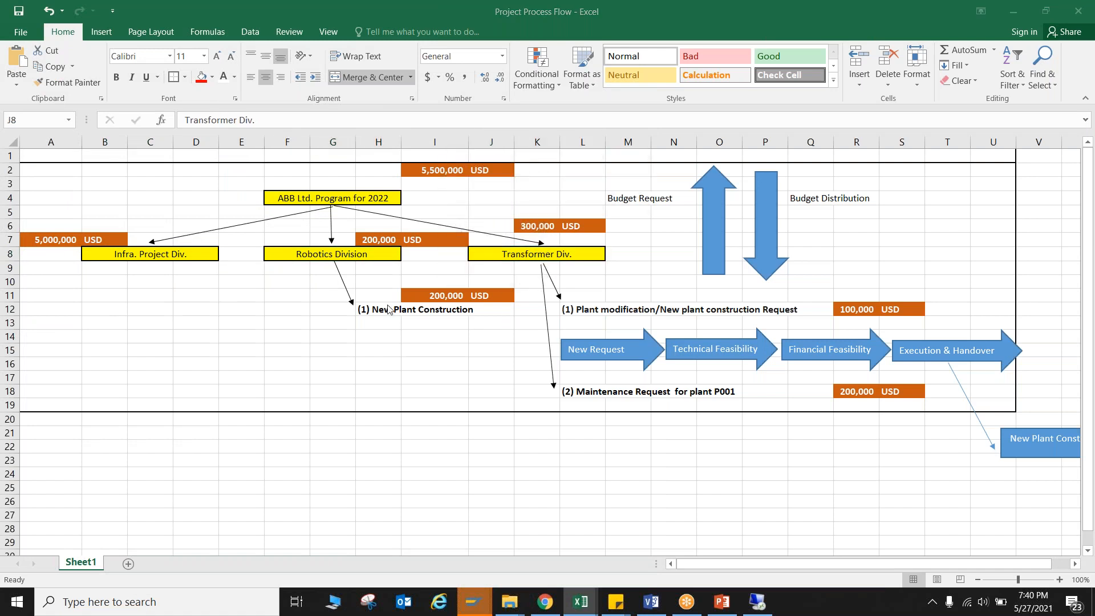
key("alt+Tab")
Enter the first subordinate position with ID INFRASTRUCTURE and name INFRASTRUCTURE DIV.
type("ABB0")
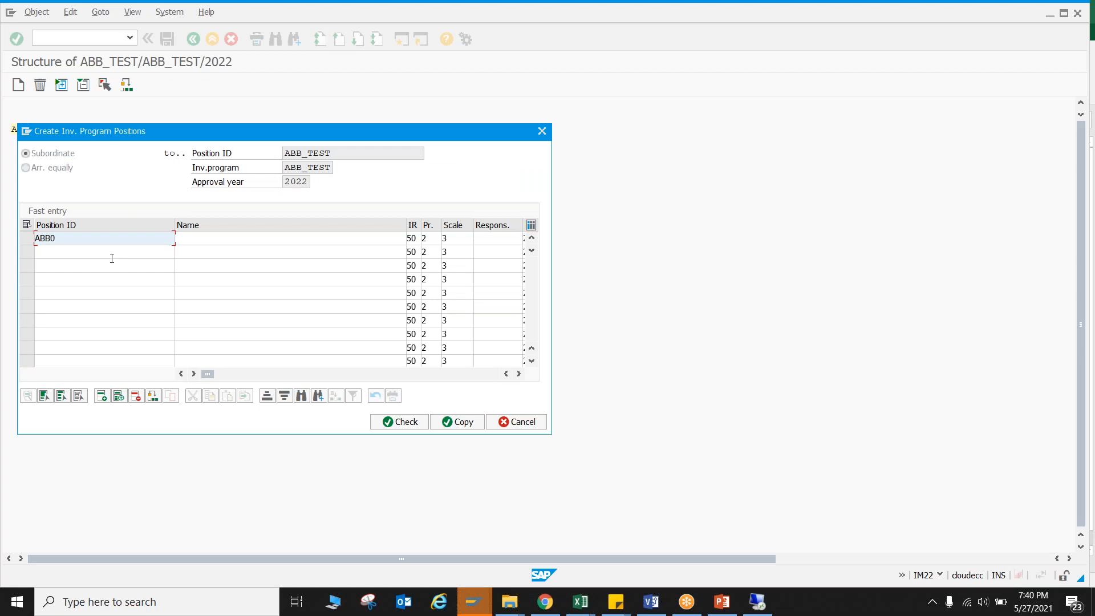
key("BackSpace")
type("_INFRA")
left_click_drag(97, 236, 35, 237)
type("INFRASTRUCTRE")
key("BackSpace")
type("URE")
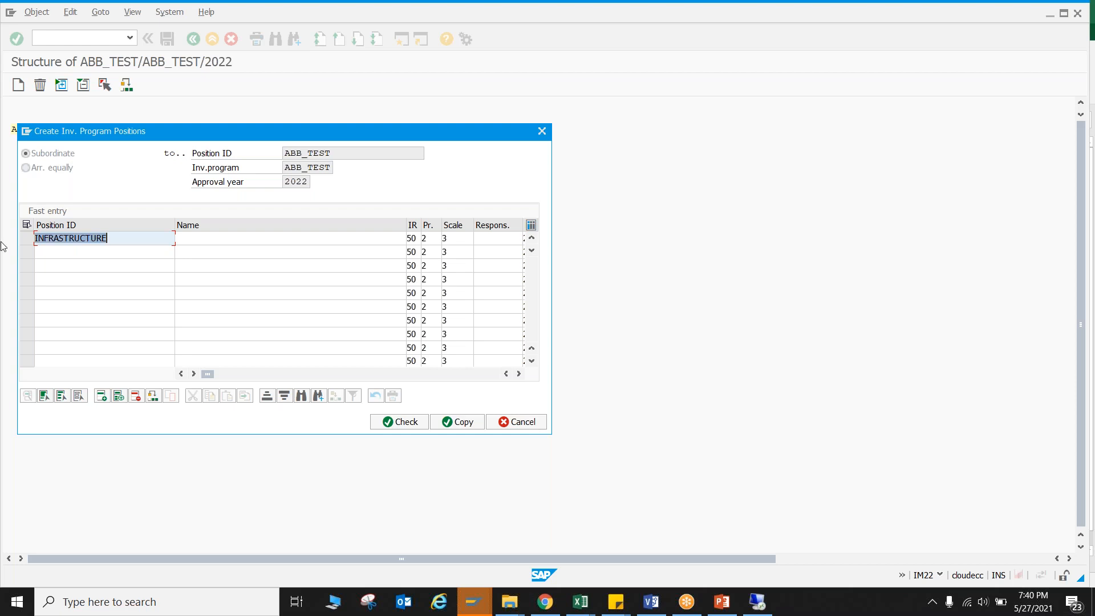
left_click(200, 242)
type("INFRASTRUCTURE")
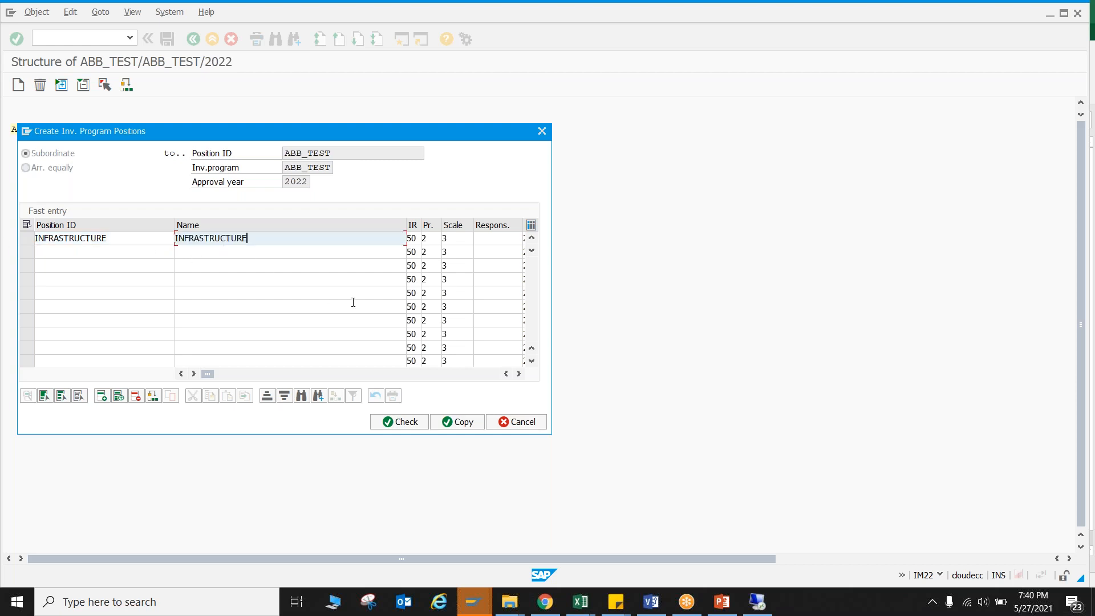
type("DIV.")
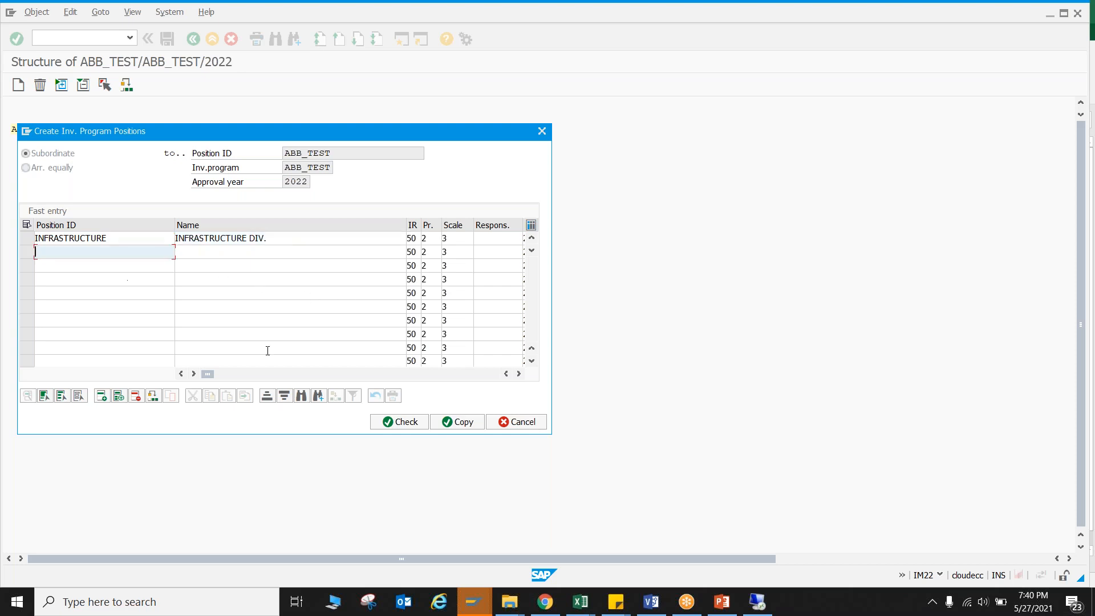
Check the second division in the Excel hierarchy and enter it in SAP as position ROBOTICS with name ROBOTICS DIVISION.
key("alt+Tab")
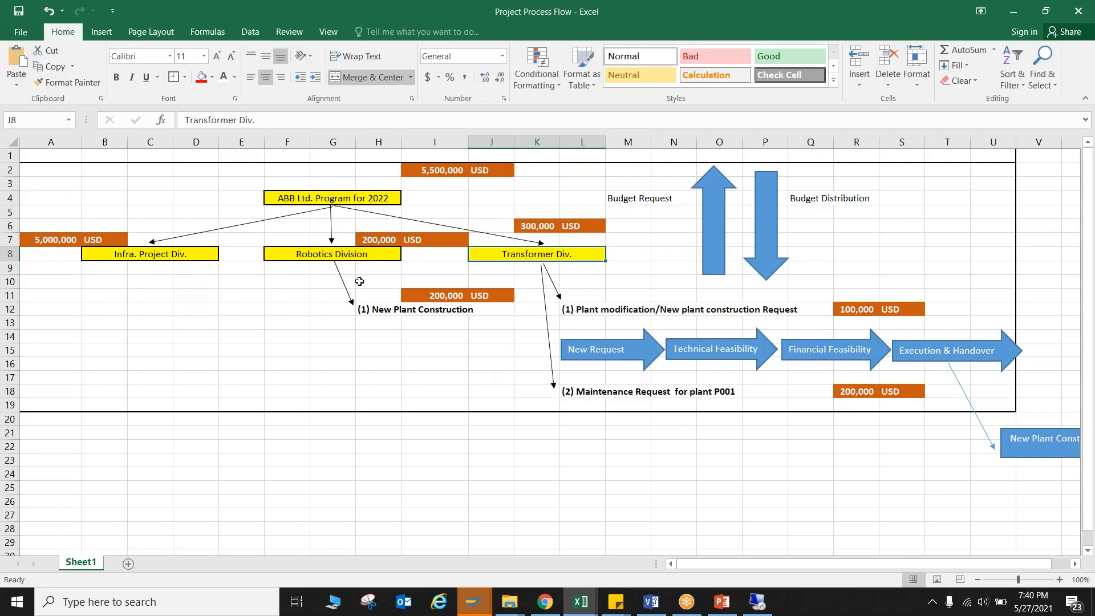
key("alt+Tab")
type("ROBOB")
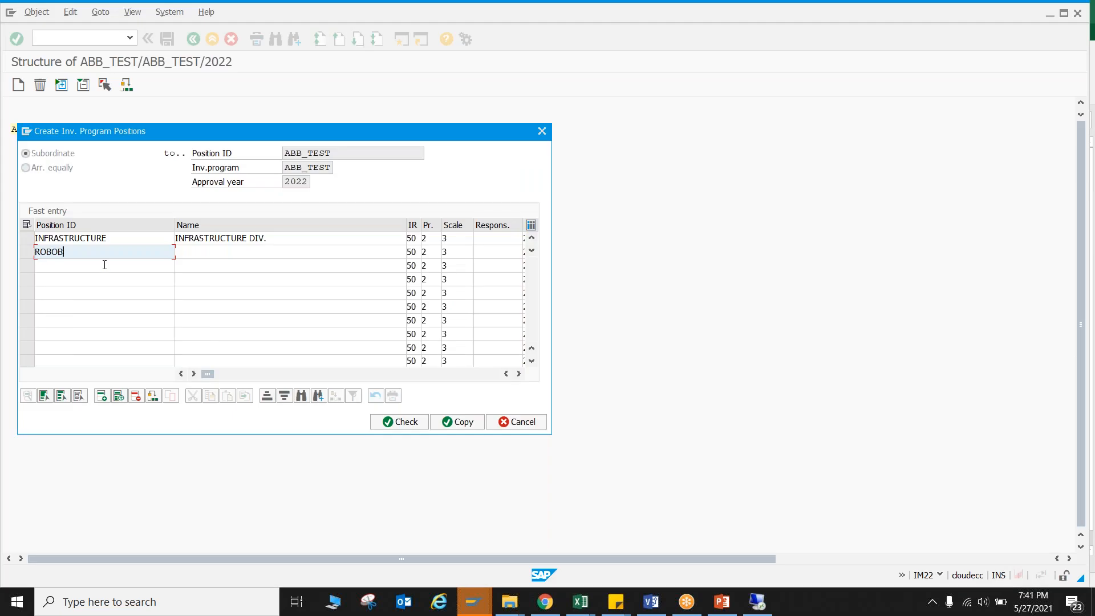
key("BackSpace")
type("TICS")
key("Tab")
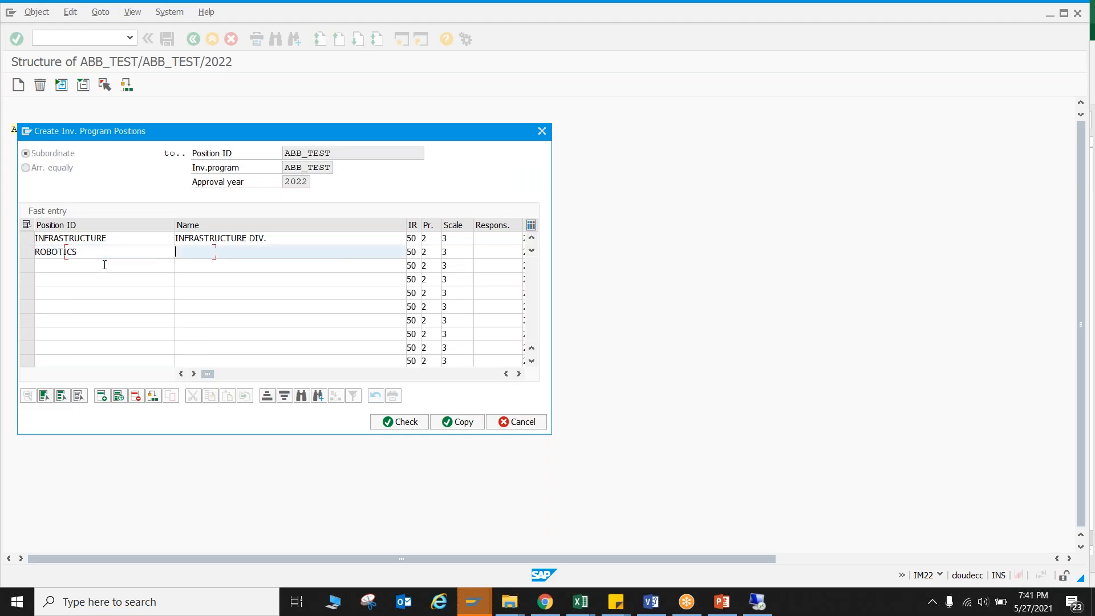
type("ROBOTICS DIVISION")
Check the third division in the Excel hierarchy and enter it in SAP as position TRASNFROMER with name TRASNFORMER DIVISION.
left_click(105, 265)
key("alt+Tab")
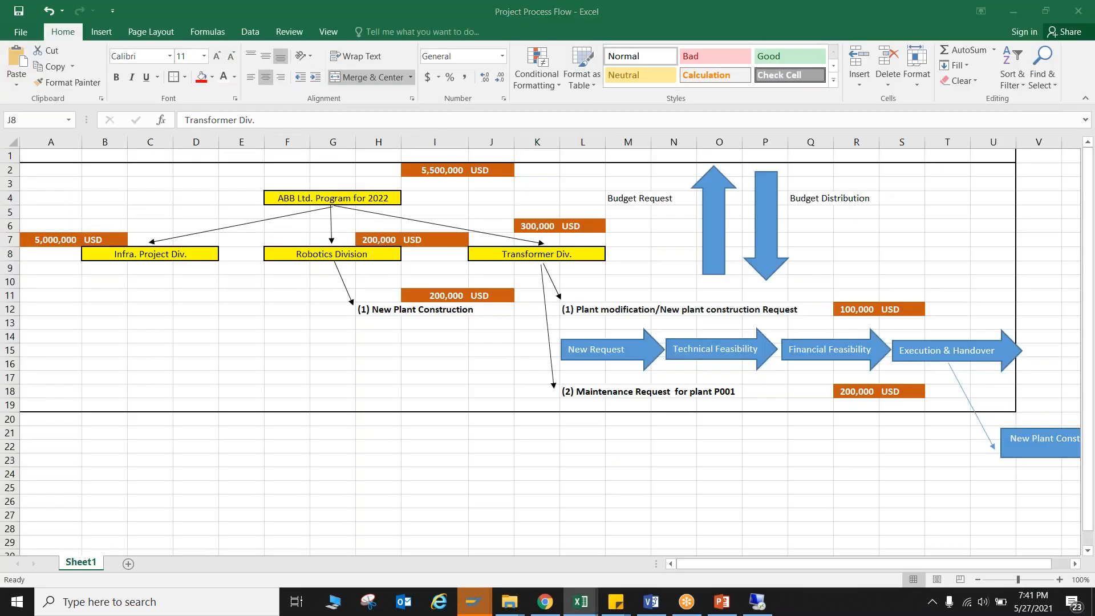
key("alt+Tab")
type("TRASNFRO")
key("Tab")
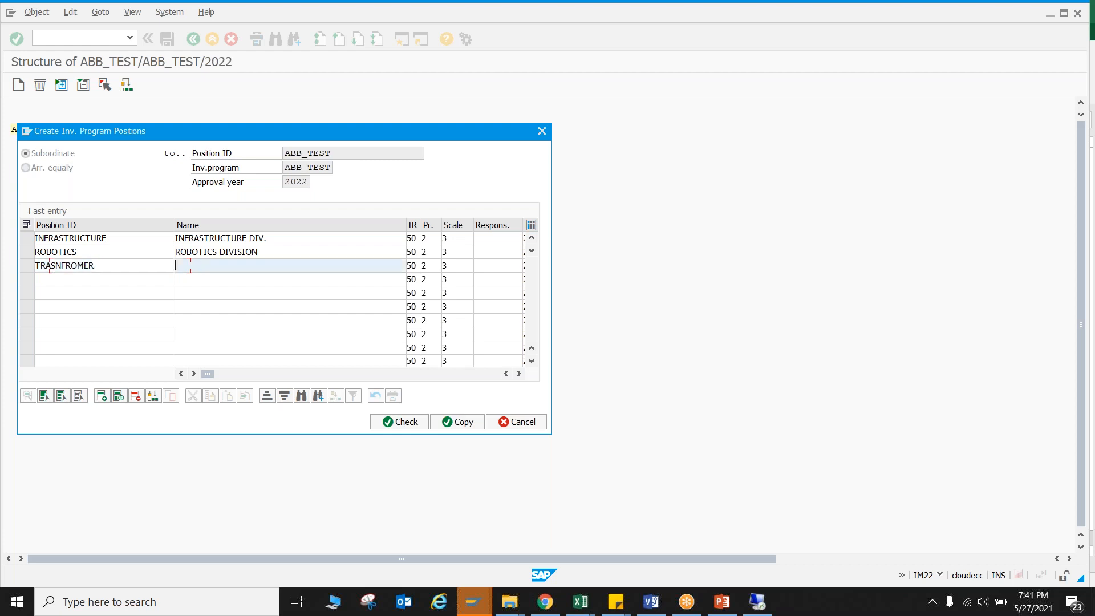
type("TRASNFORMER DIVISION")
Check the three new positions, copy them into the ABB_TEST structure, and save it.
left_click(397, 422)
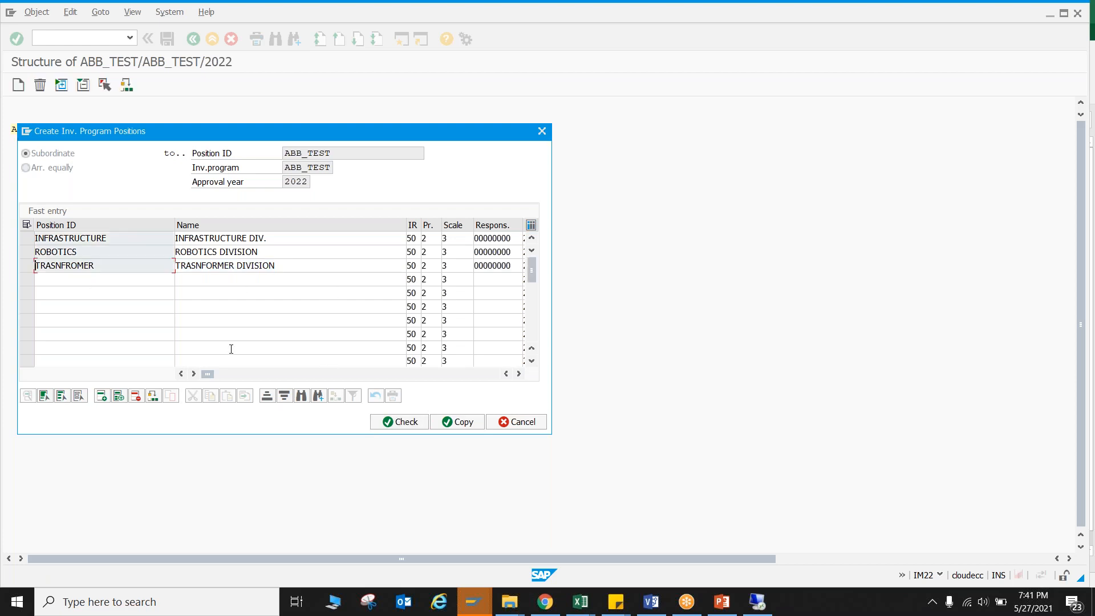
left_click(450, 422)
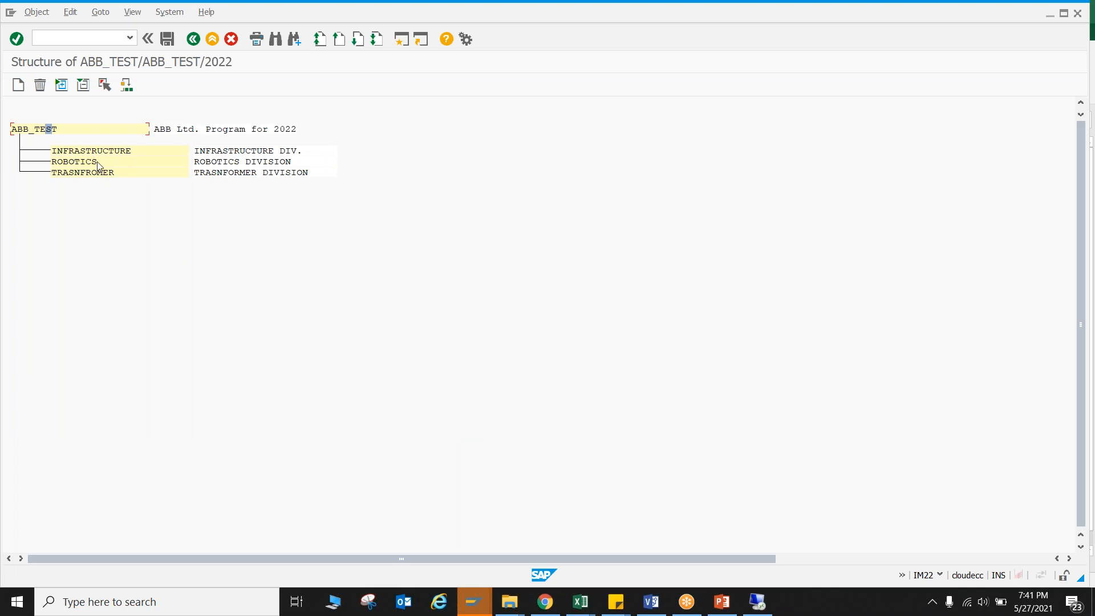
left_click(168, 39)
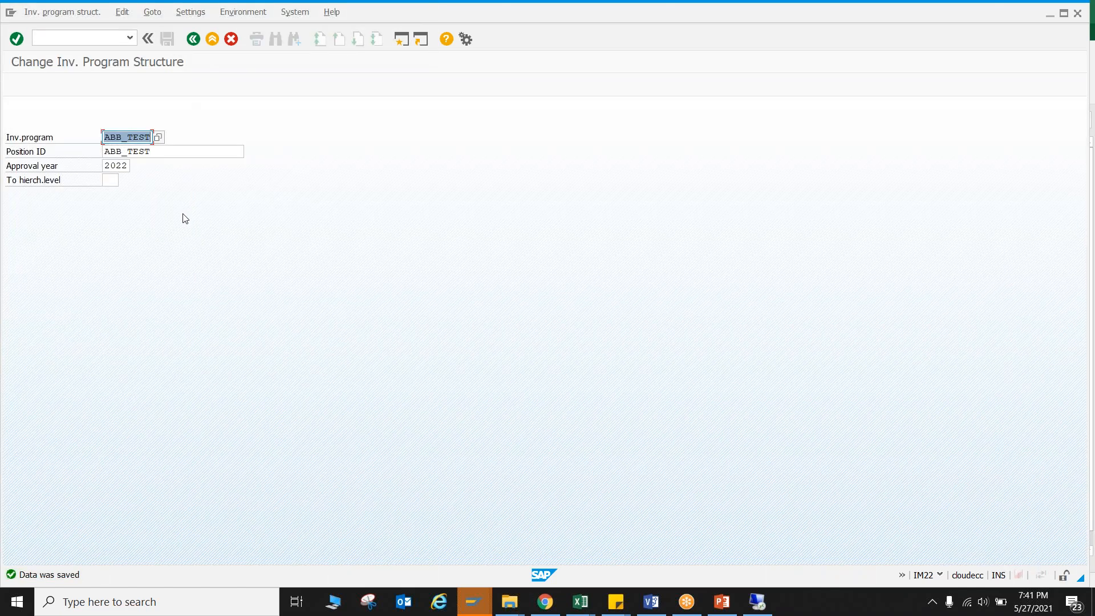
Reopen the ABB_TEST structure, examine the INFRASTRUCTURE position's general data and budget distribution settings, and return to the structure.
key("Return")
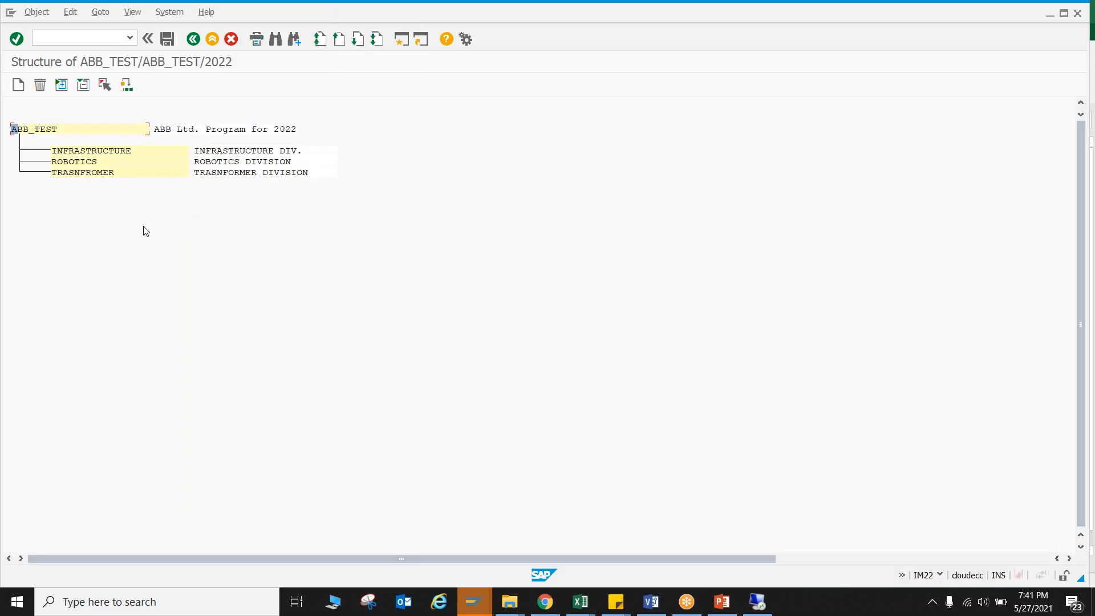
left_click(112, 151)
left_click(88, 150)
double_click(87, 152)
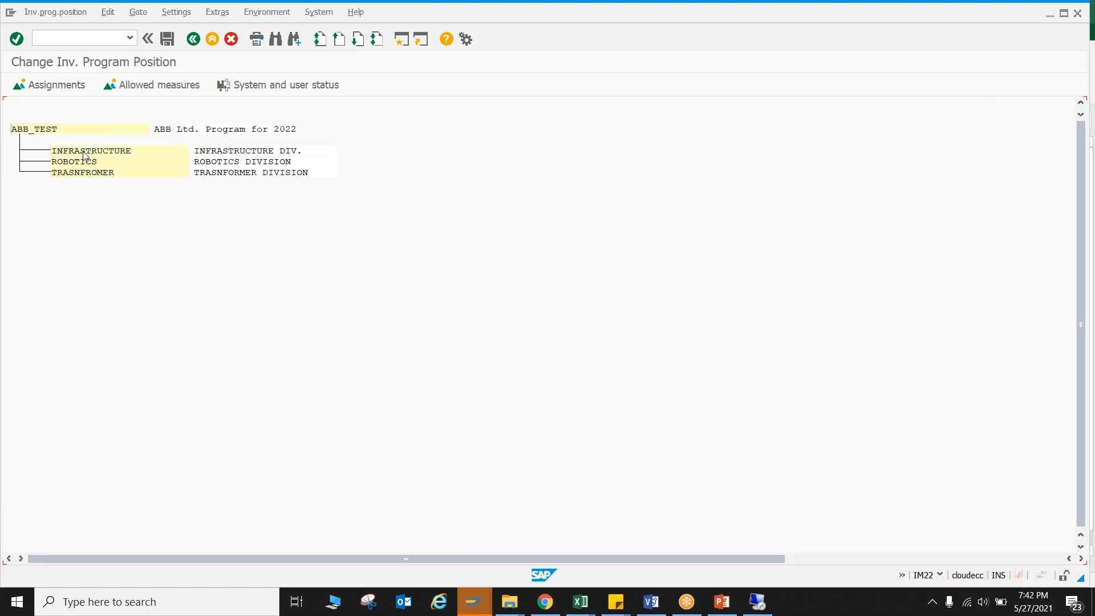
left_click(193, 39)
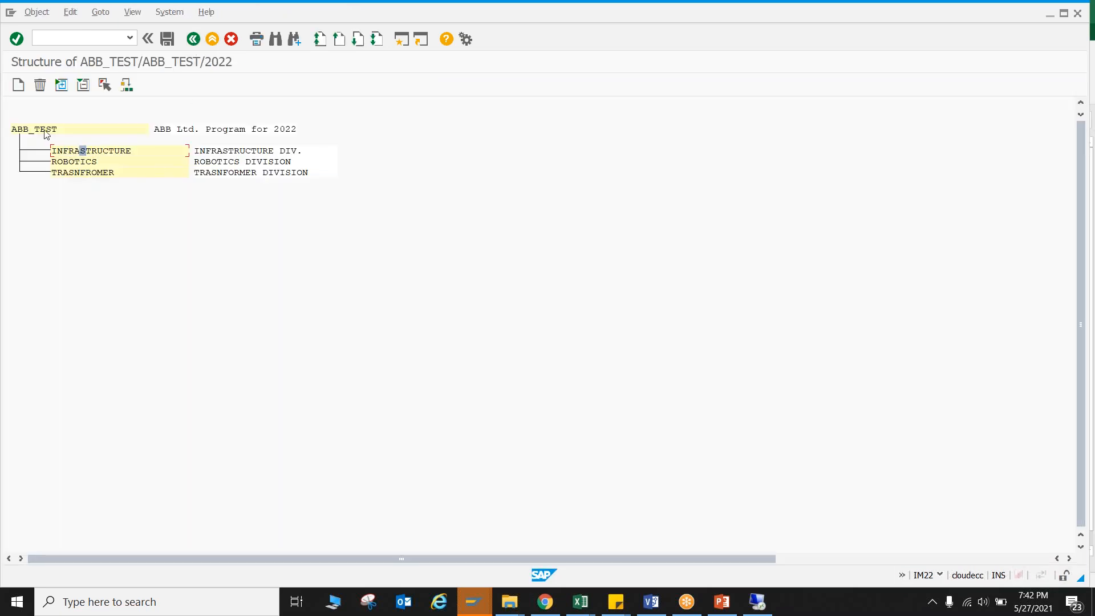
View the ABB_TEST top position's general data for comparison, and reopen the INFRASTRUCTURE position from the structure.
double_click(44, 130)
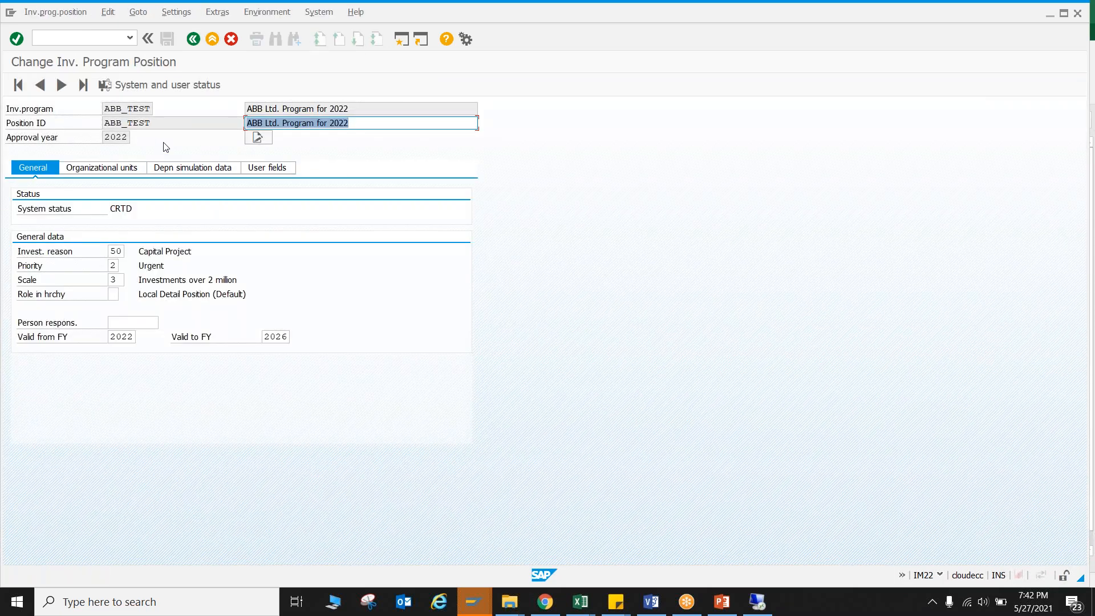
left_click(194, 40)
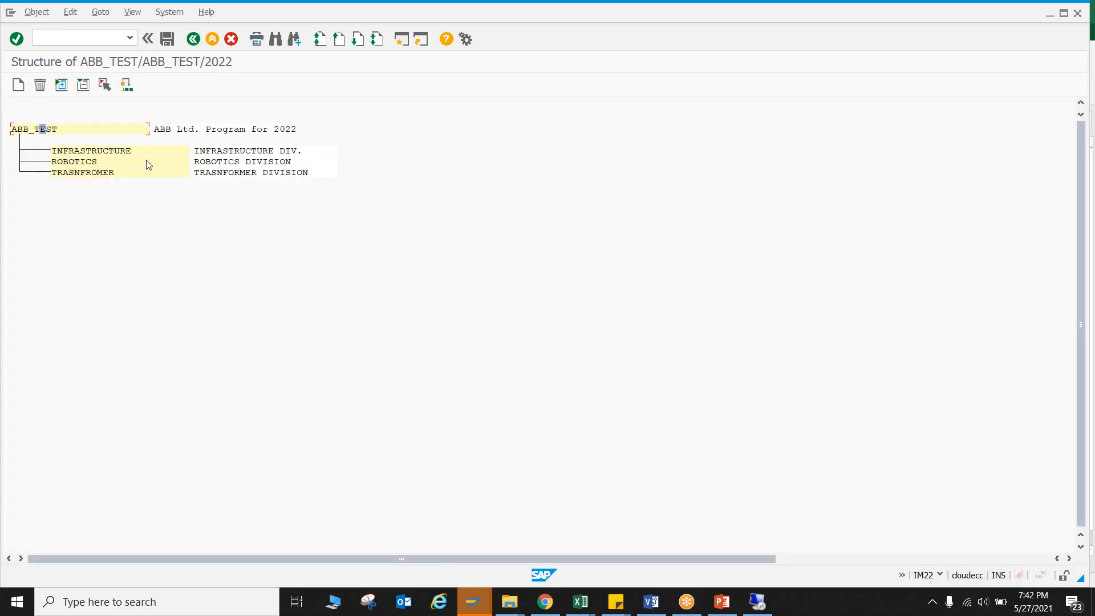
double_click(98, 151)
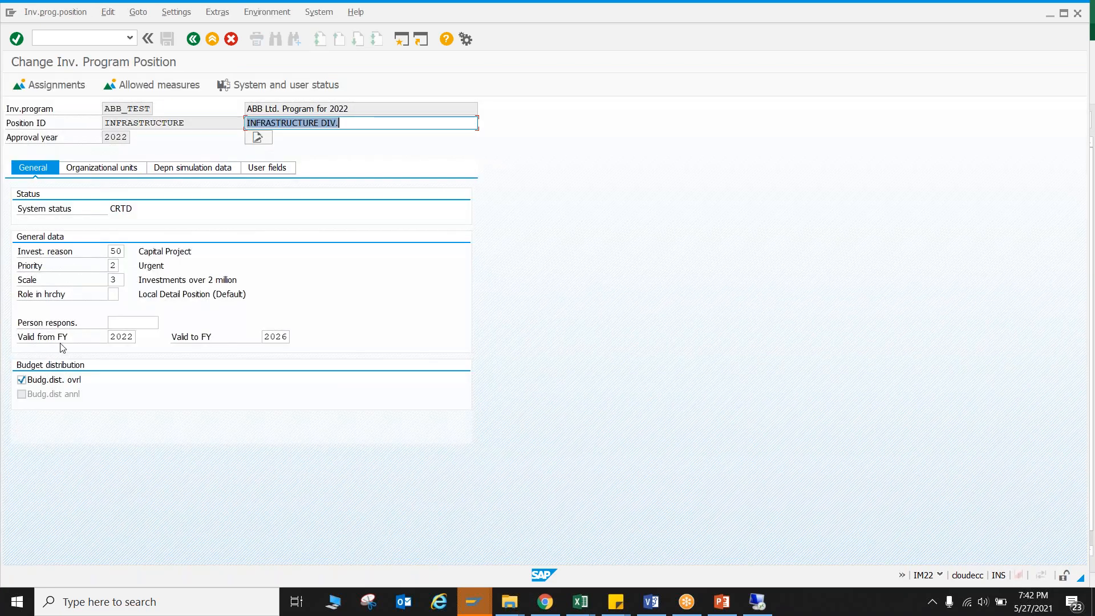
Review the INFRASTRUCTURE position's validity years and organizational units, and return to its general data.
left_click(128, 337)
left_click(275, 337)
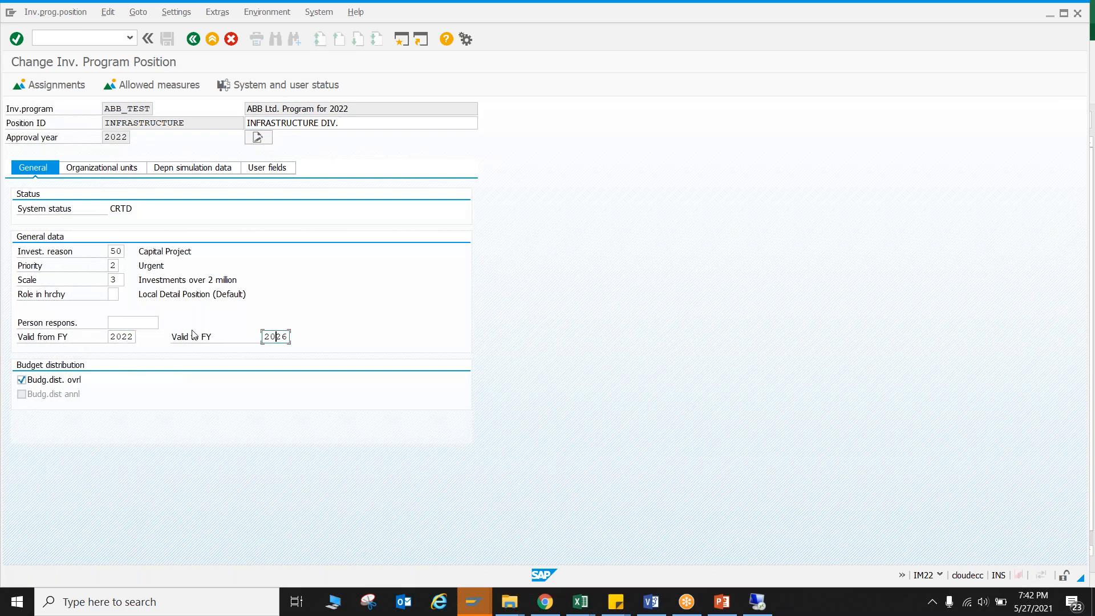
left_click(126, 167)
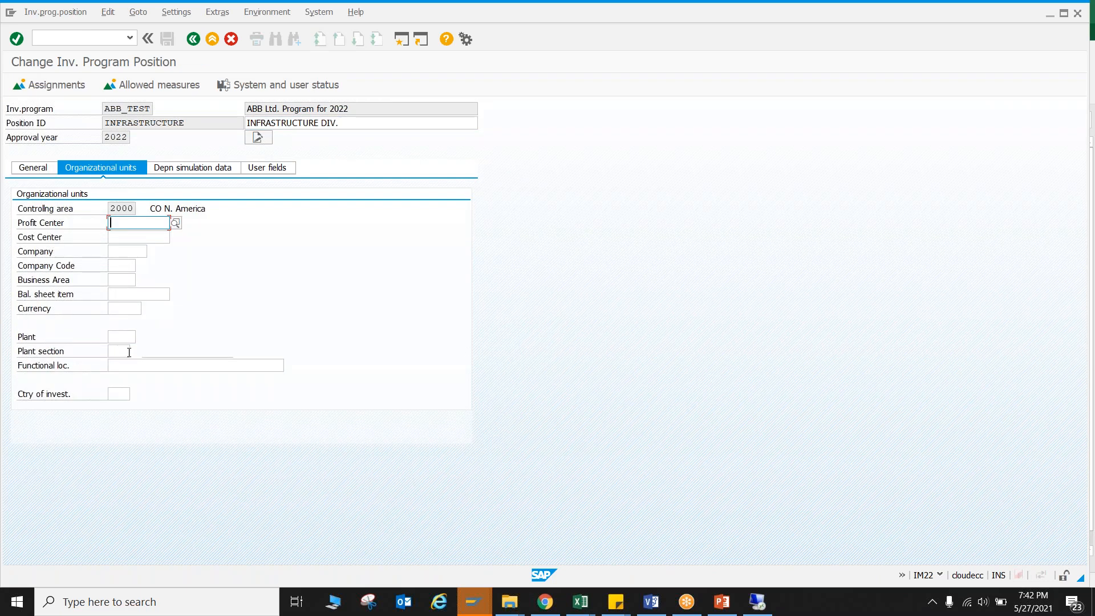
left_click(36, 168)
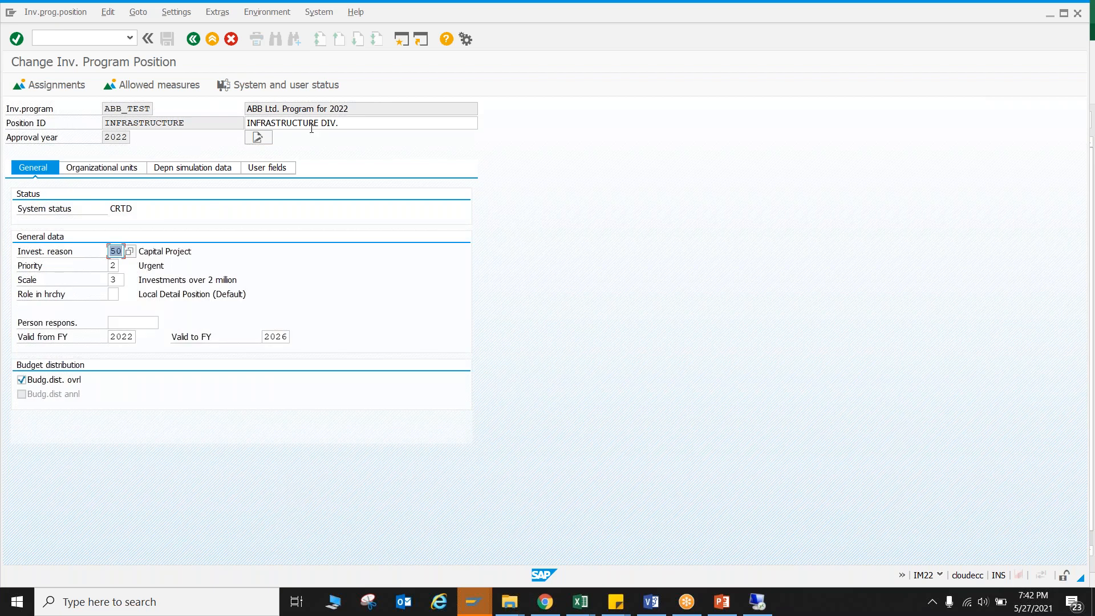
Set the INFRASTRUCTURE position's investment reason to 20 Rationalization and open its organizational units.
left_click(178, 252)
left_click(121, 252)
left_click(130, 252)
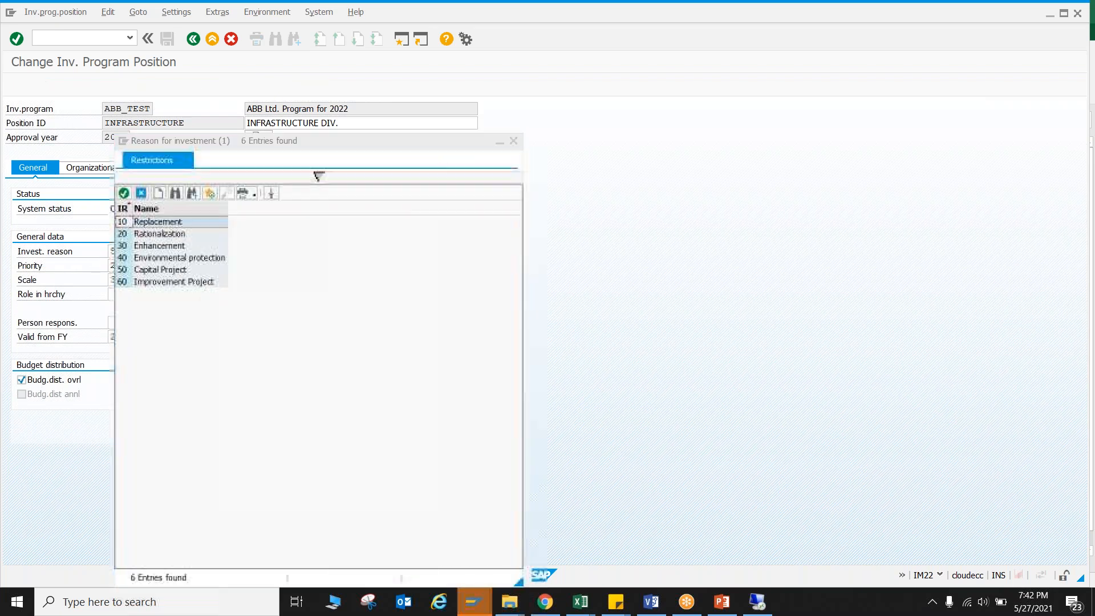
double_click(169, 234)
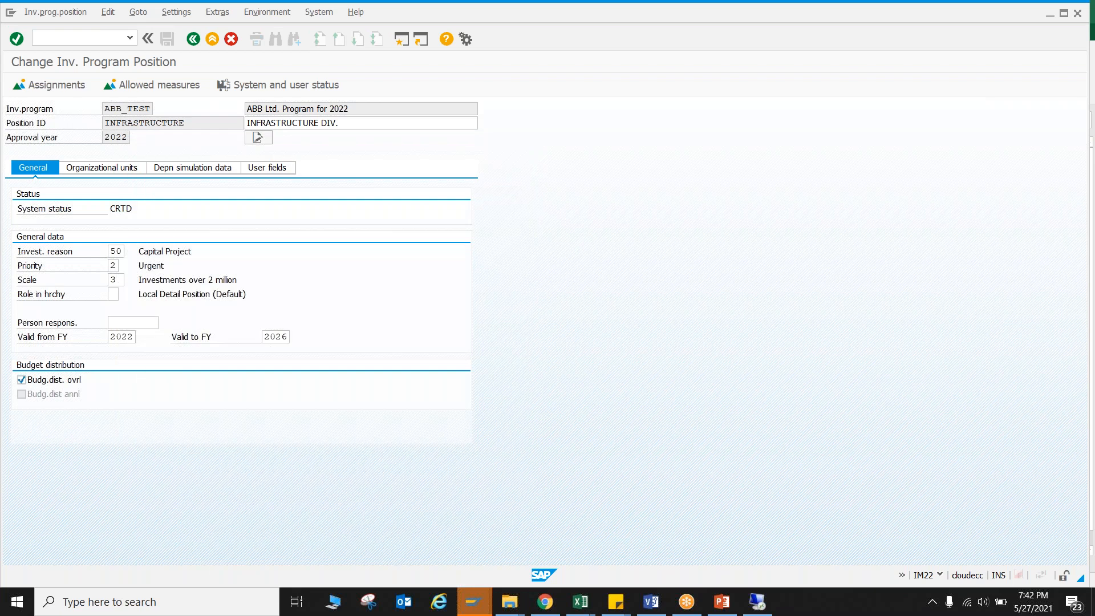
key("Return")
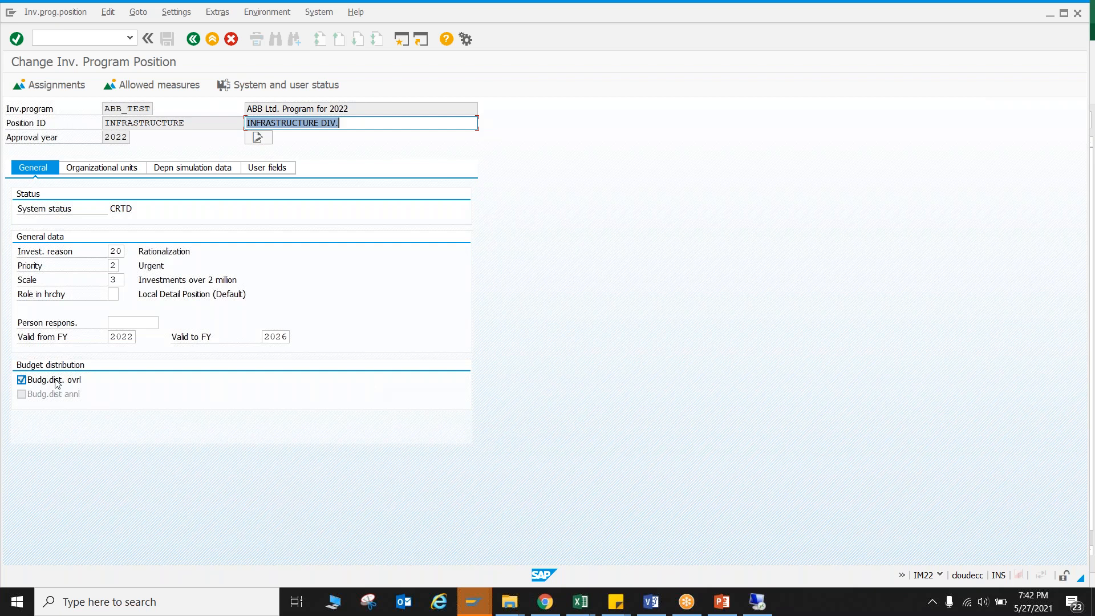
left_click(135, 169)
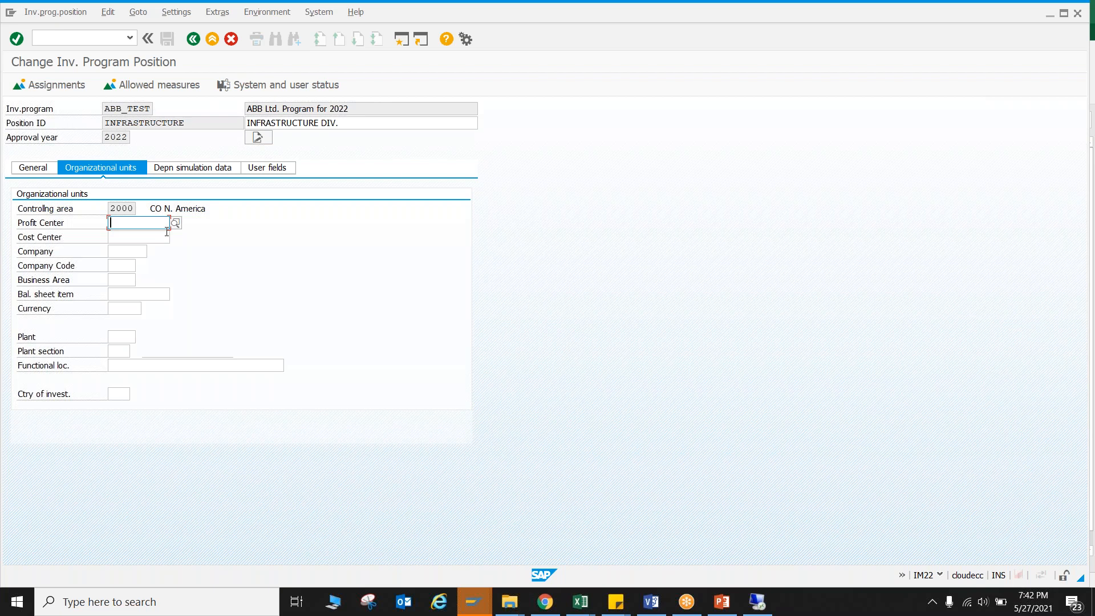
Assign cost center 2100 Finance & Admin. to the INFRASTRUCTURE position from the value list.
left_click(135, 246)
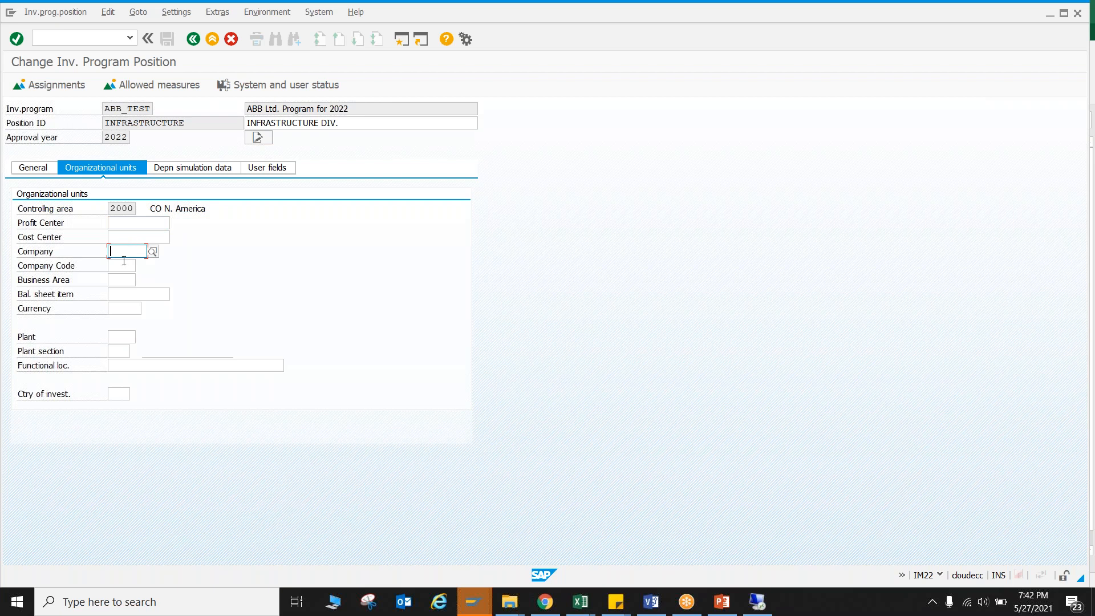
left_click(151, 238)
left_click(176, 238)
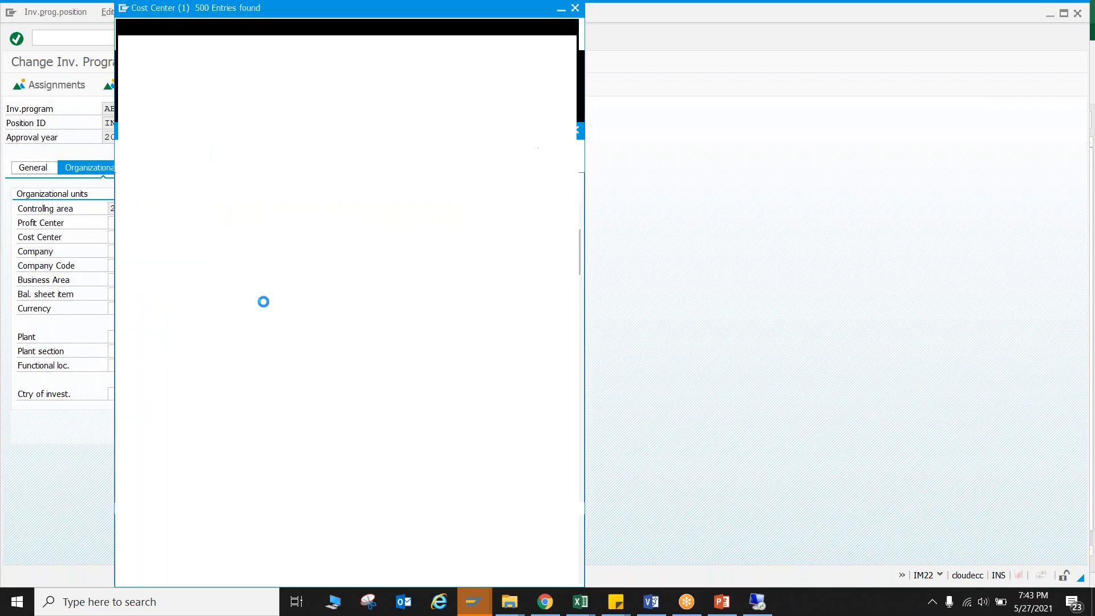
double_click(196, 208)
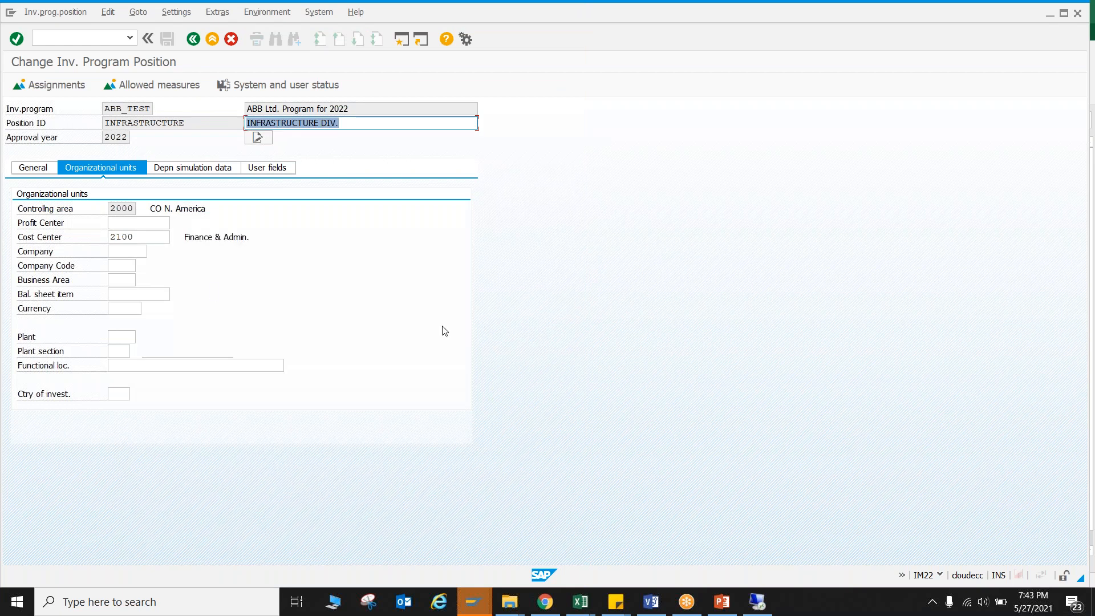
Search cost centers in controlling area 2000 without a company code restriction and assign 3110 Pump Sales to the INFRASTRUCTURE position.
left_click(160, 241)
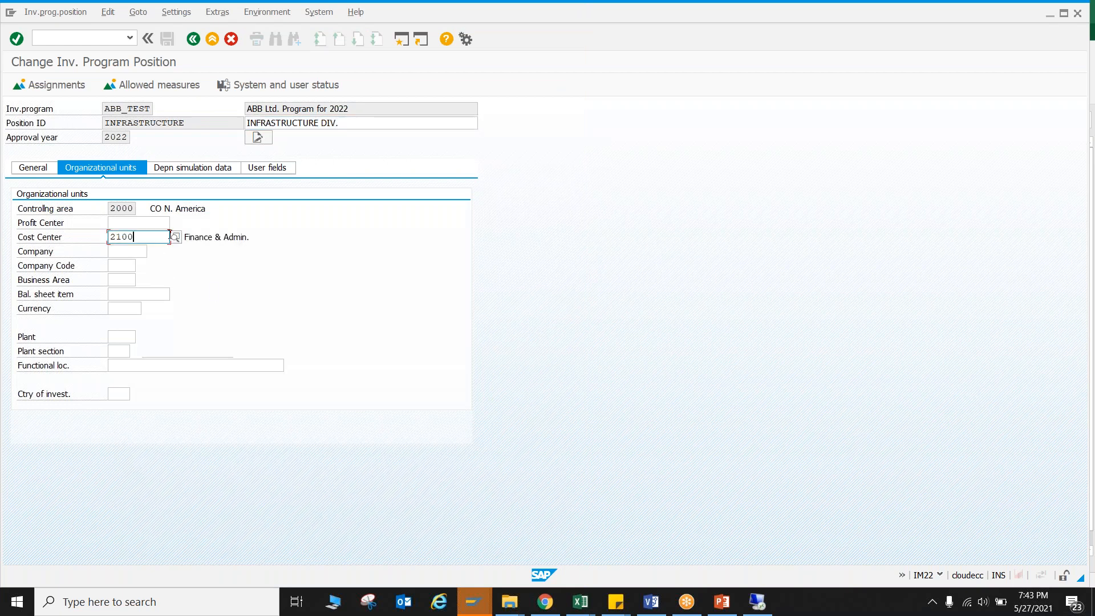
left_click(177, 238)
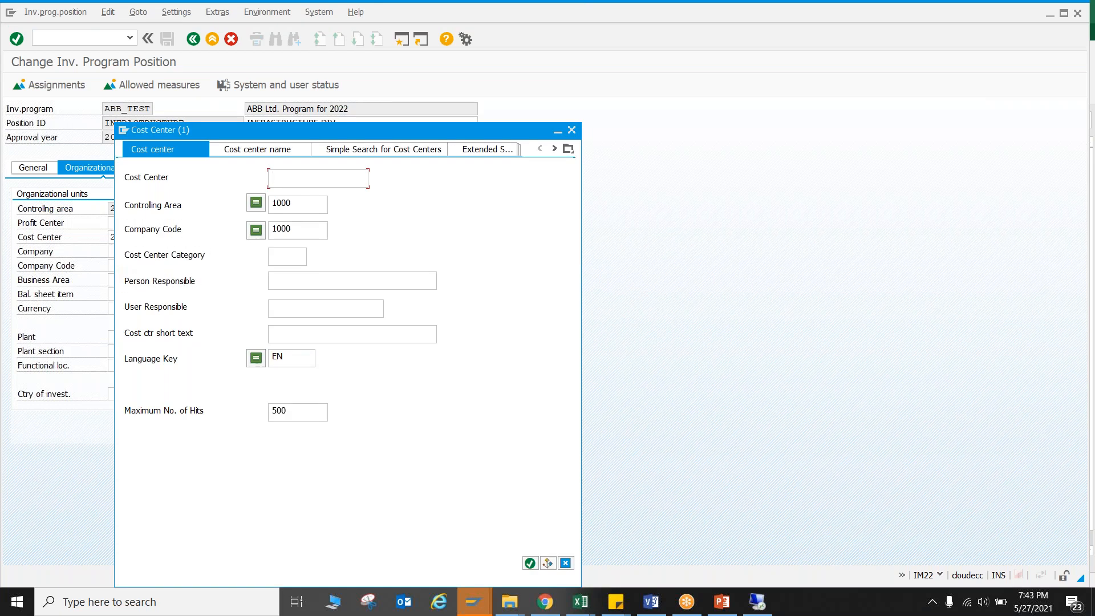
key("Tab")
type("2000")
key("Tab")
key("Tab")
key("Delete")
key("Return")
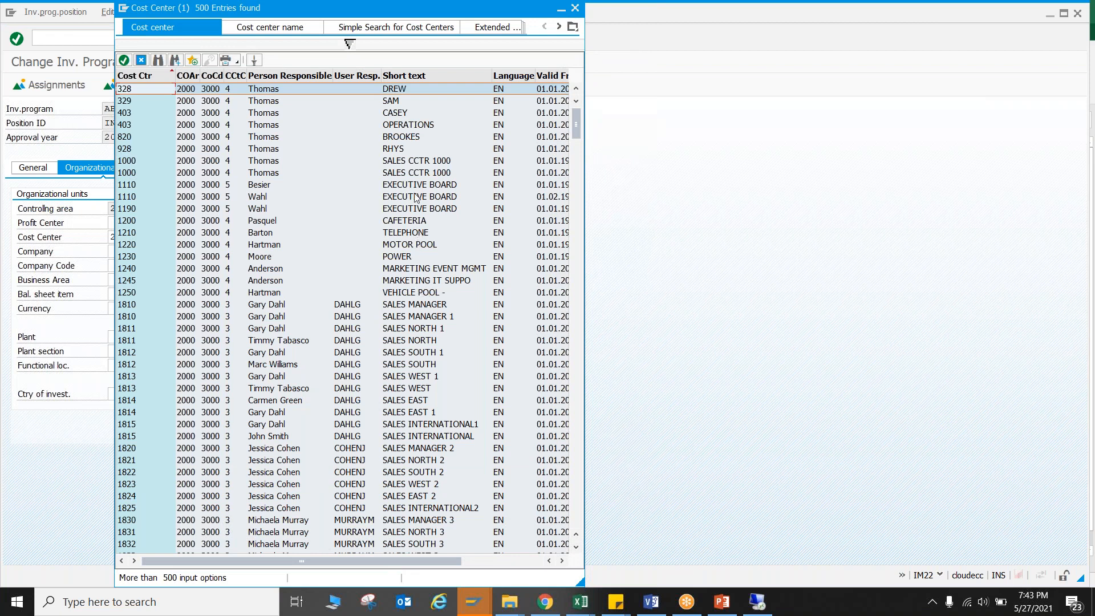
scroll(415, 196, "down", 7)
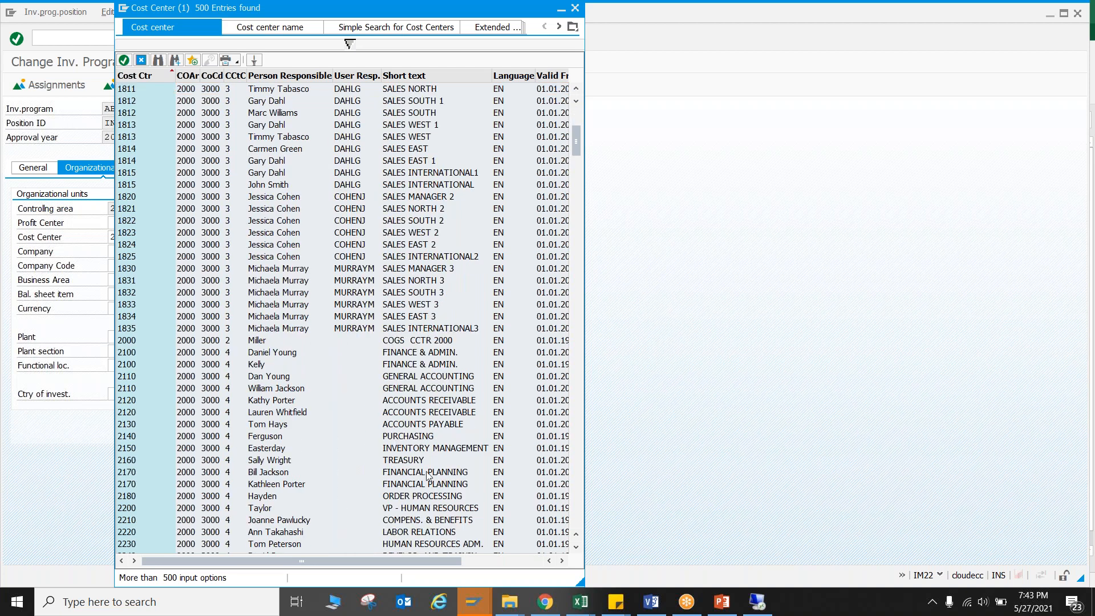
scroll(435, 462, "down", 1)
scroll(434, 463, "down", 6)
left_click(422, 448)
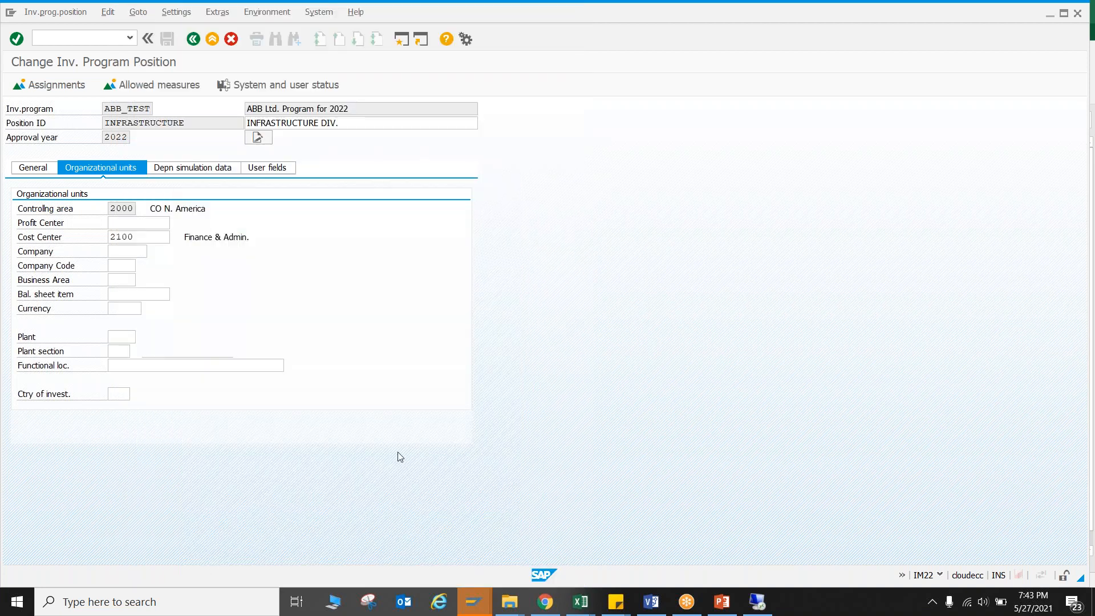
double_click(398, 450)
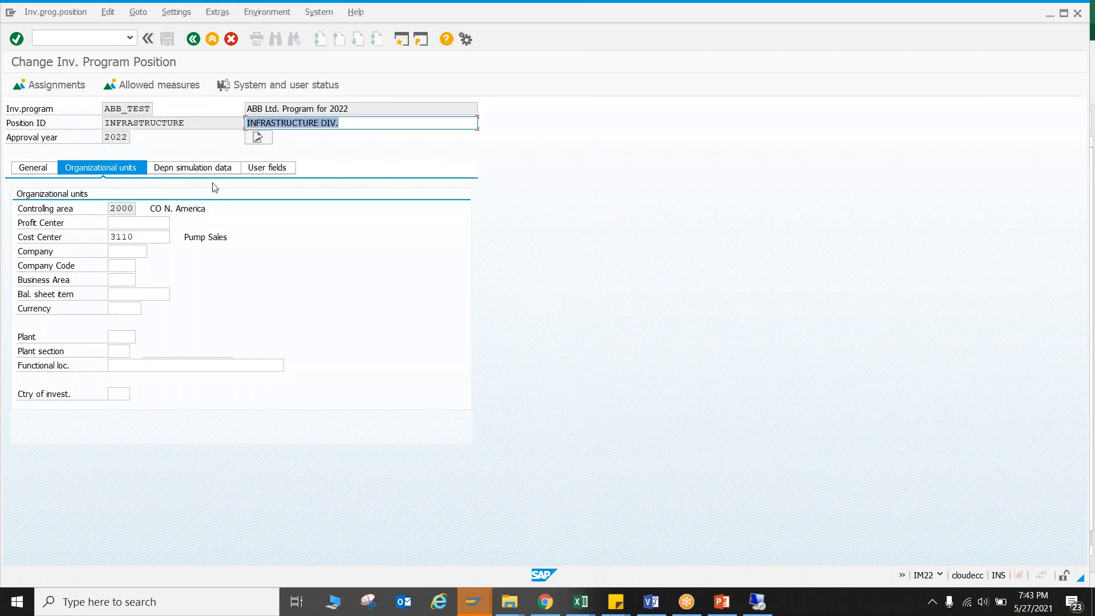
View the INFRASTRUCTURE position's assignment types, confirm its allowed measures, and return to the program structure.
left_click(69, 87)
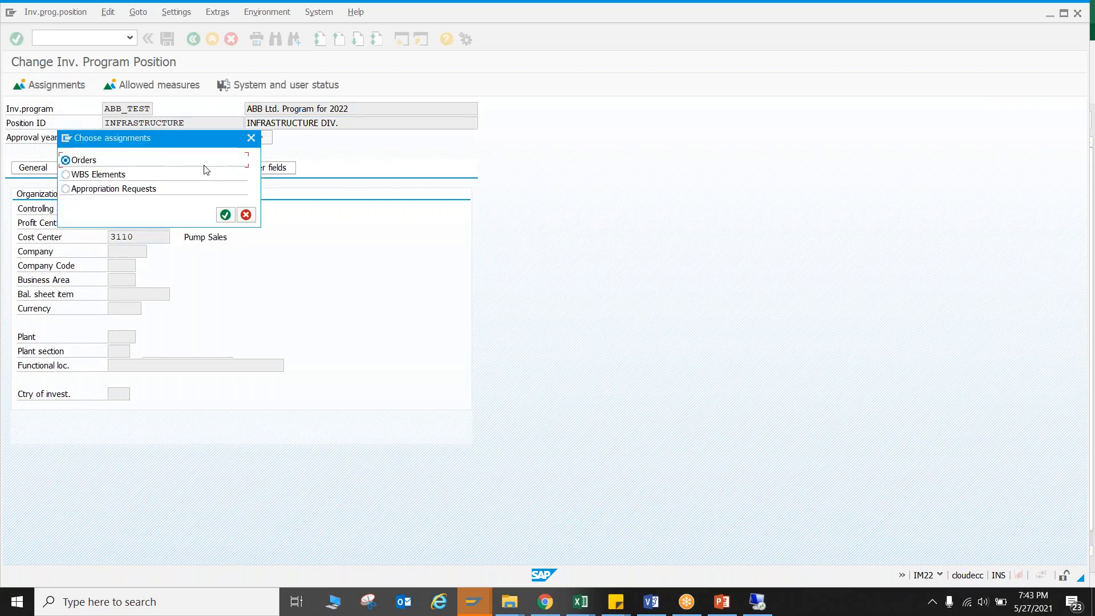
left_click(251, 137)
left_click(149, 85)
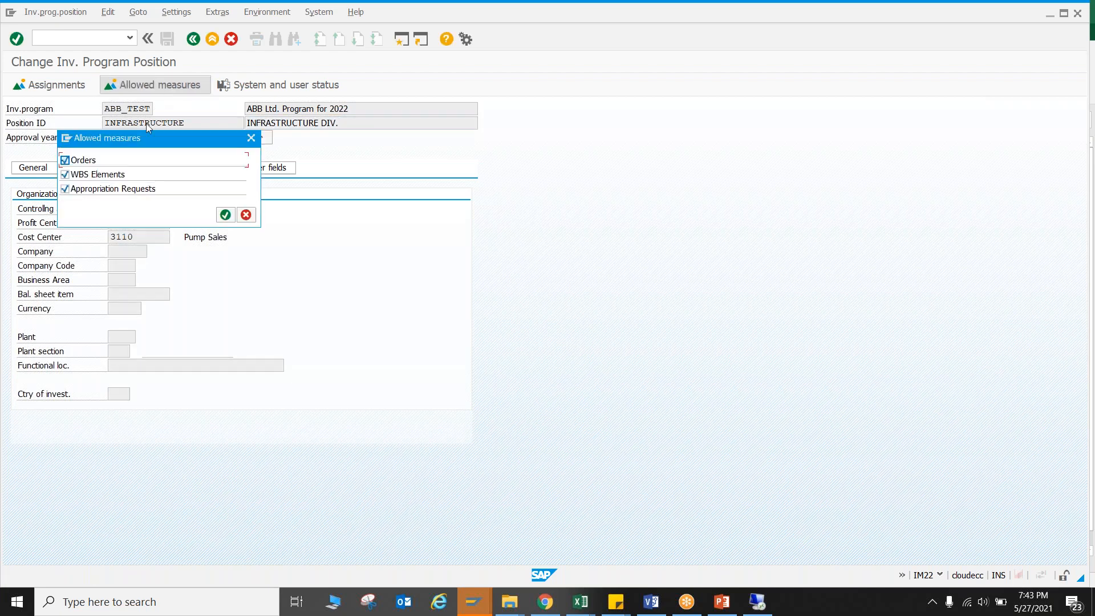
left_click(83, 160)
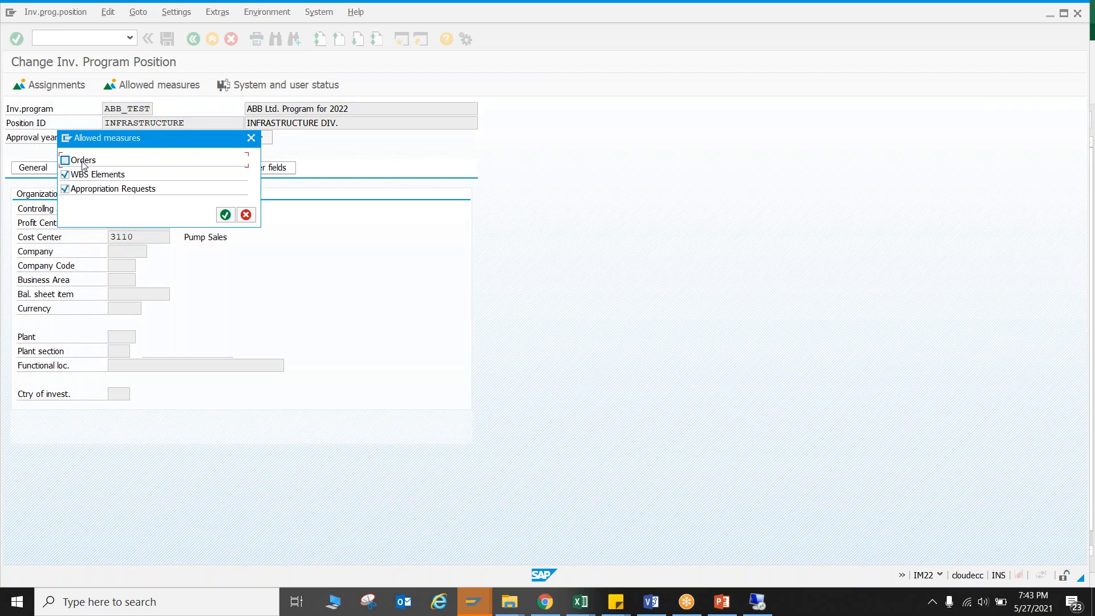
left_click(225, 215)
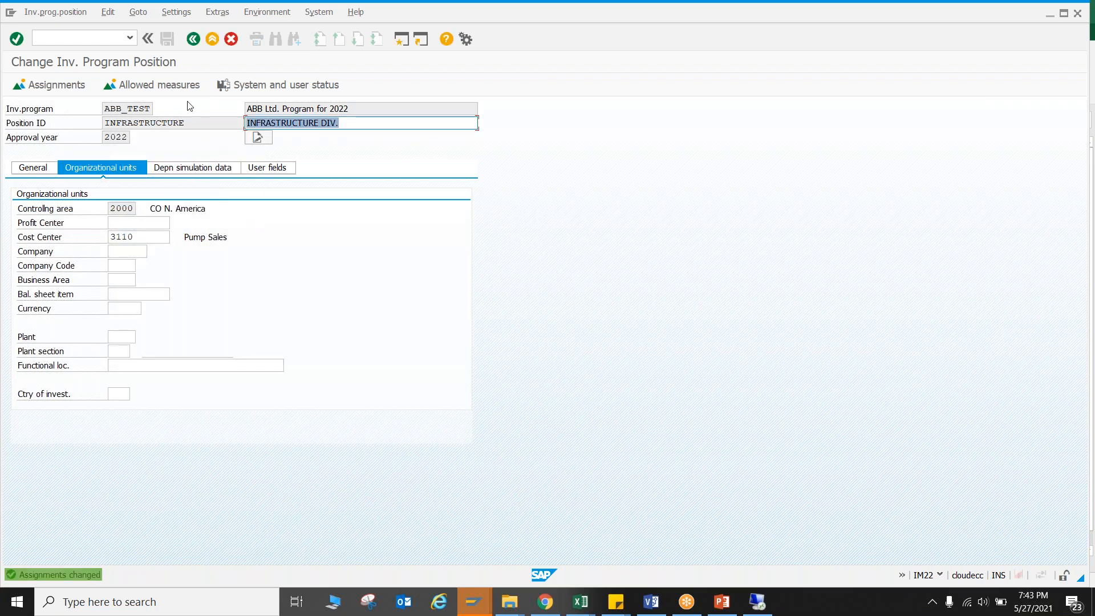
left_click(193, 40)
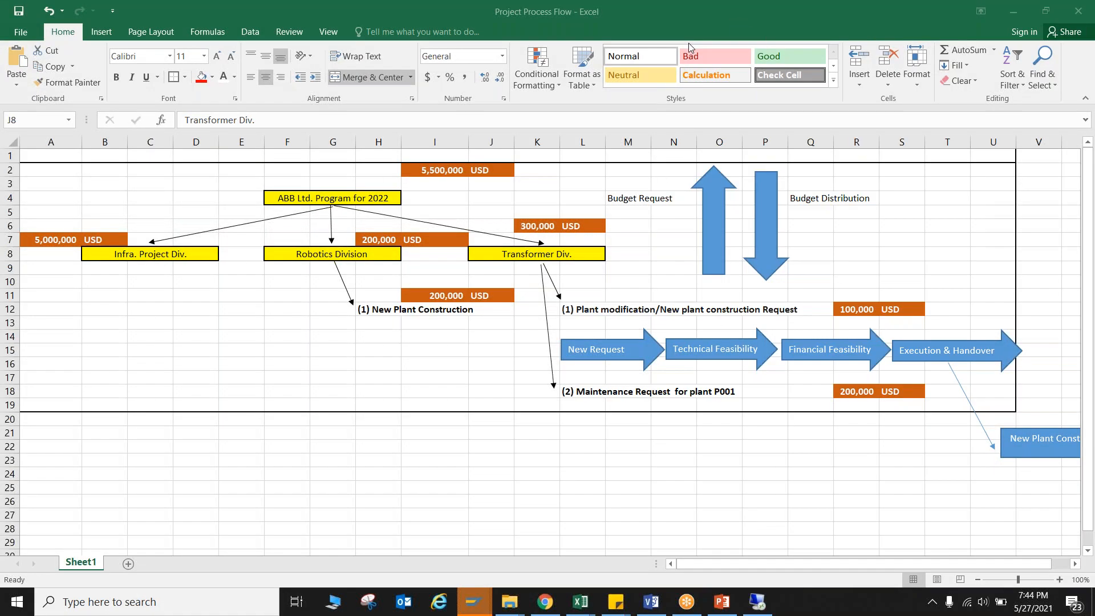
Outline the program and division levels of the Excel hierarchy in red for review, and clear the annotation.
mouse_move(23, 156)
left_mouse_down()
mouse_move(830, 170)
mouse_move(1014, 200)
mouse_move(1013, 250)
mouse_move(652, 269)
left_mouse_up()
mouse_move(421, 274)
left_mouse_down()
mouse_move(121, 275)
mouse_move(6, 188)
mouse_move(23, 158)
left_mouse_up()
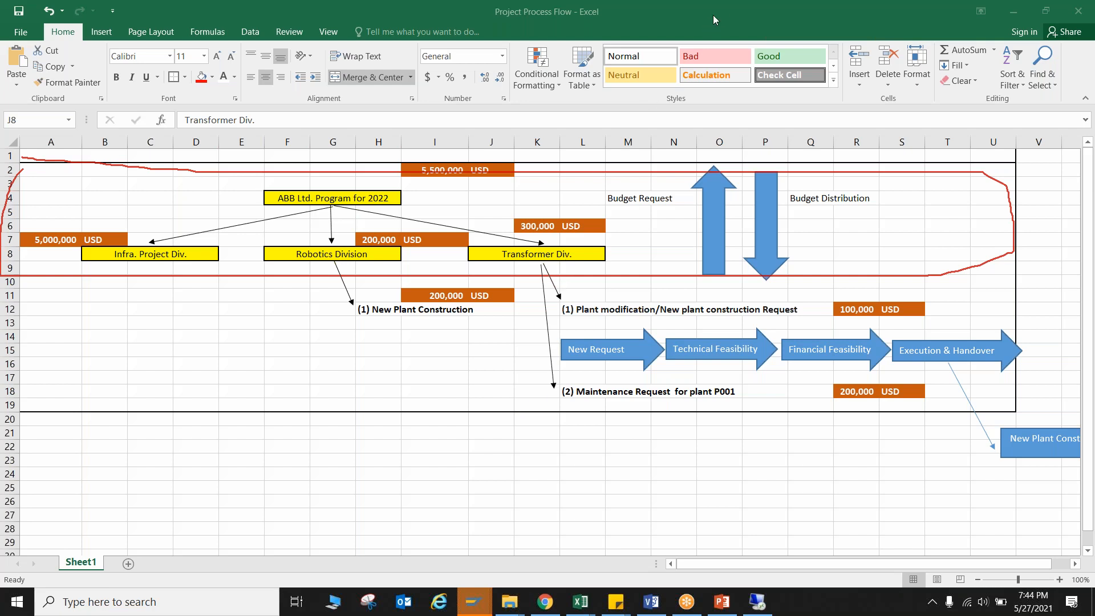
left_click(688, 105)
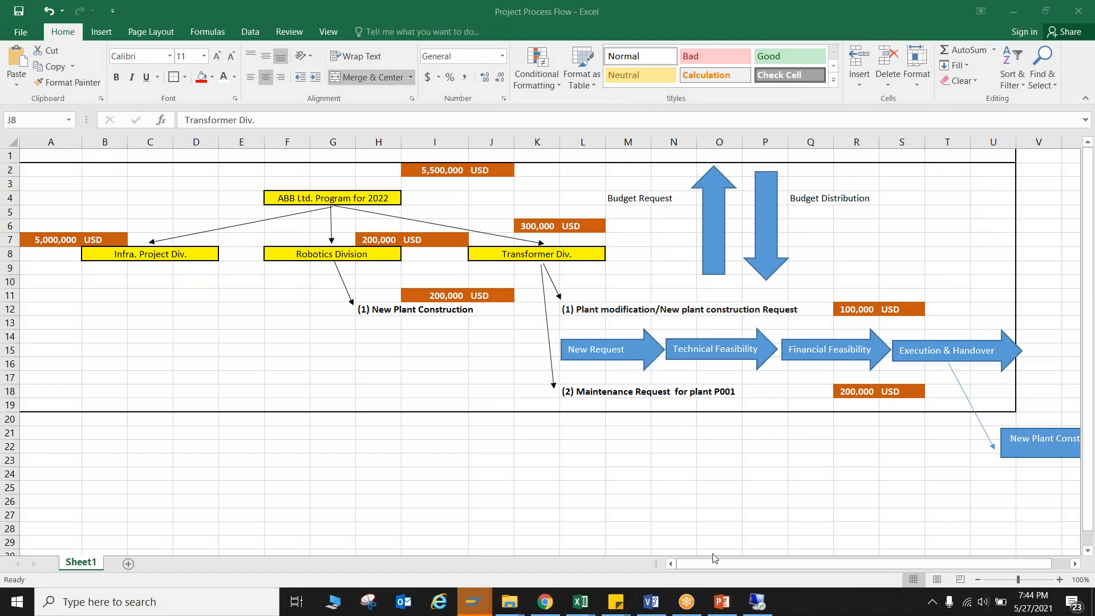
Switch to the 2_IM_Investment Program presentation in PowerPoint and open the Appropriation Request definition on slide 6.
mouse_move(720, 606)
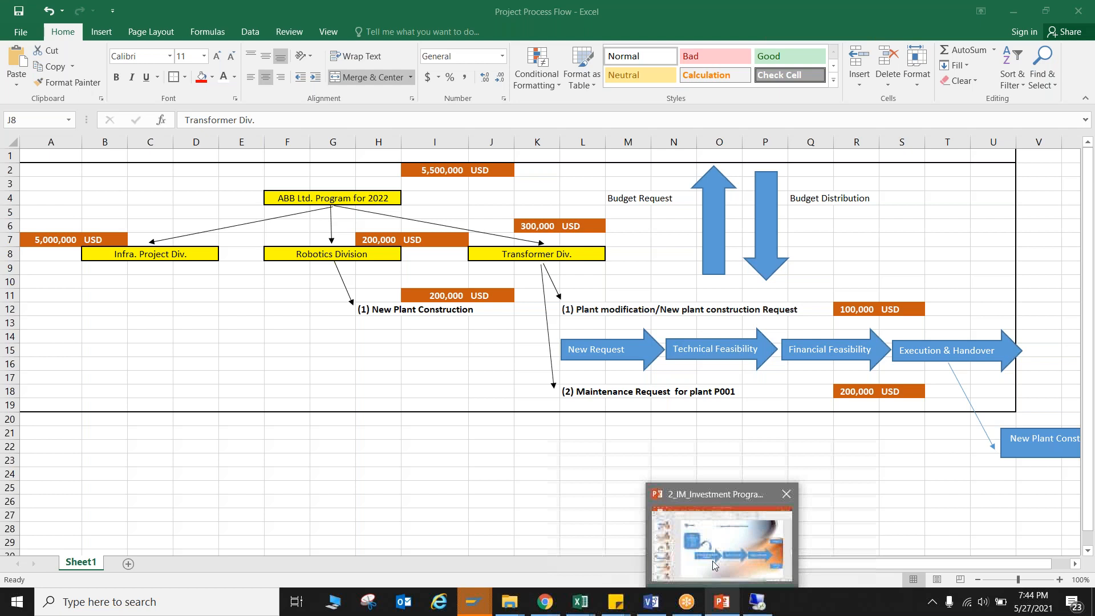
left_click(713, 560)
left_click(90, 239)
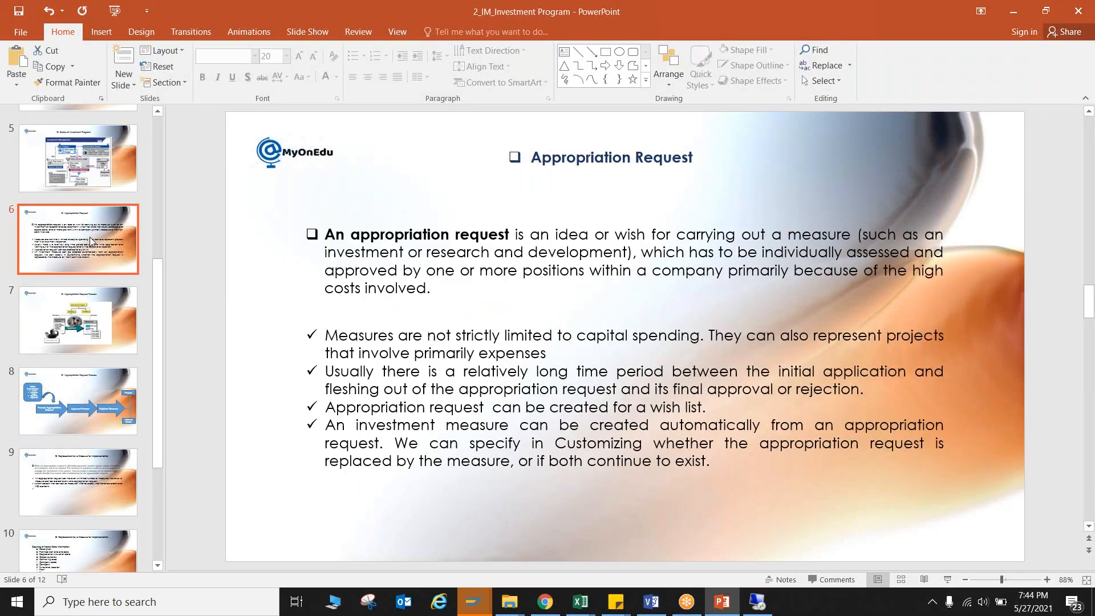
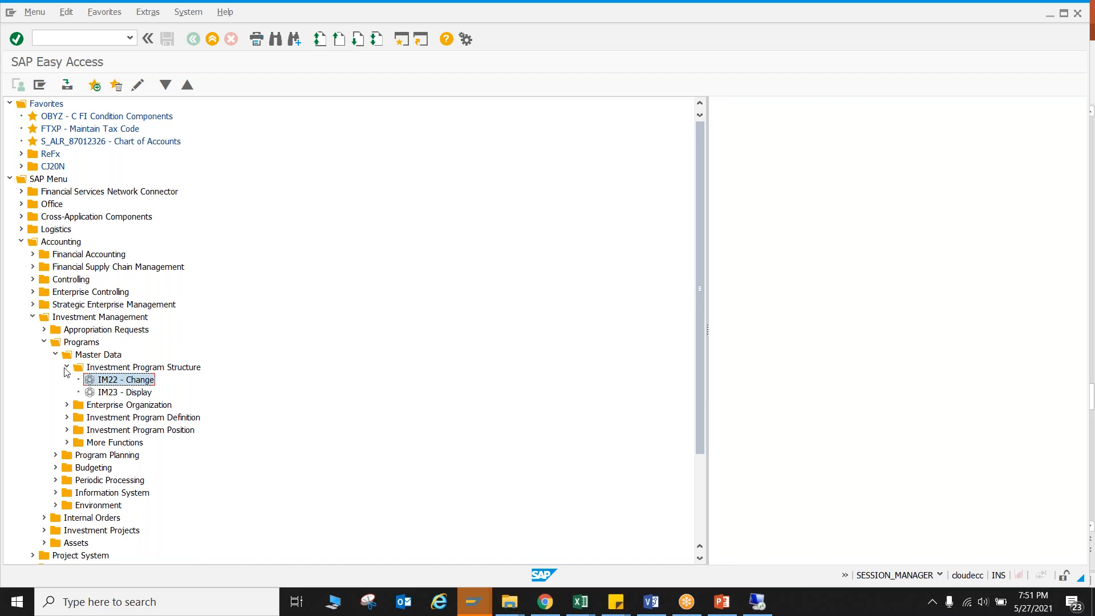
Open individual processing of appropriation requests (IMA11) under Investment Management.
left_click(66, 367)
left_click(44, 343)
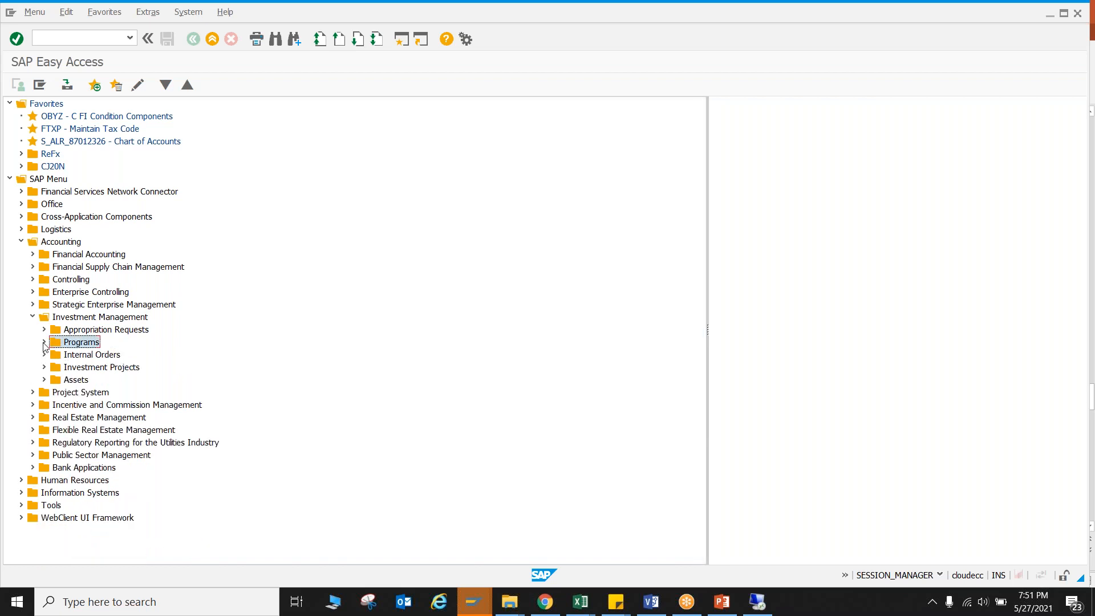
left_click(44, 330)
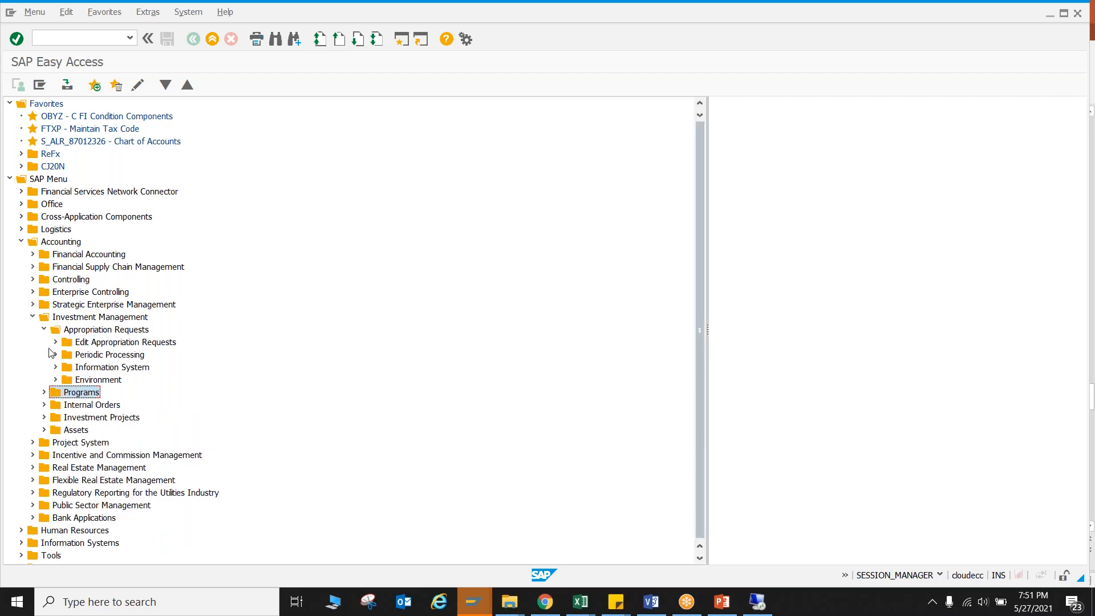
left_click(56, 342)
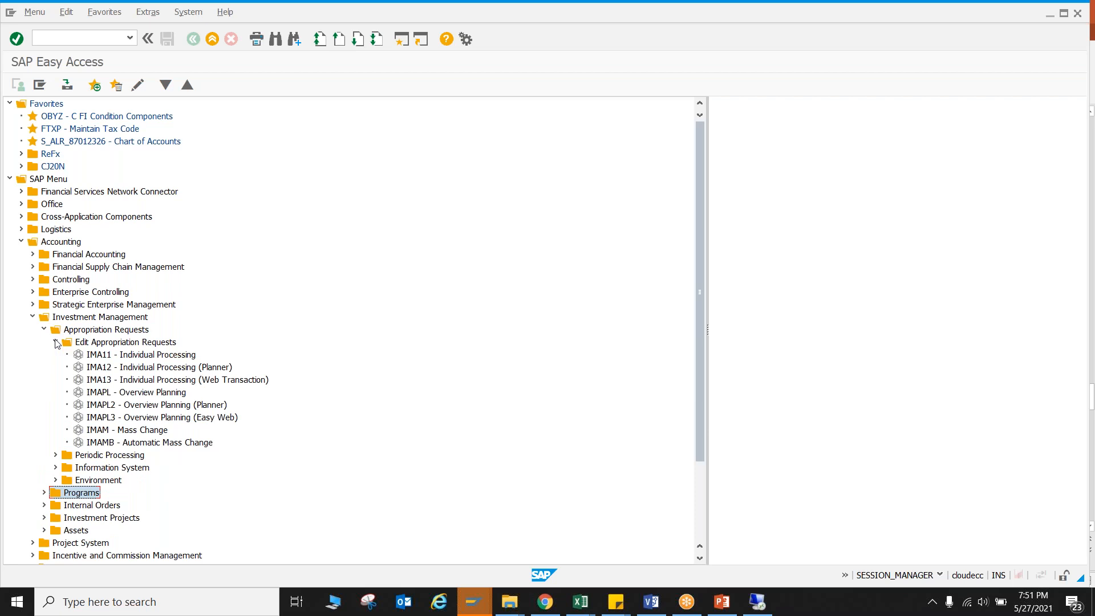
left_click(114, 355)
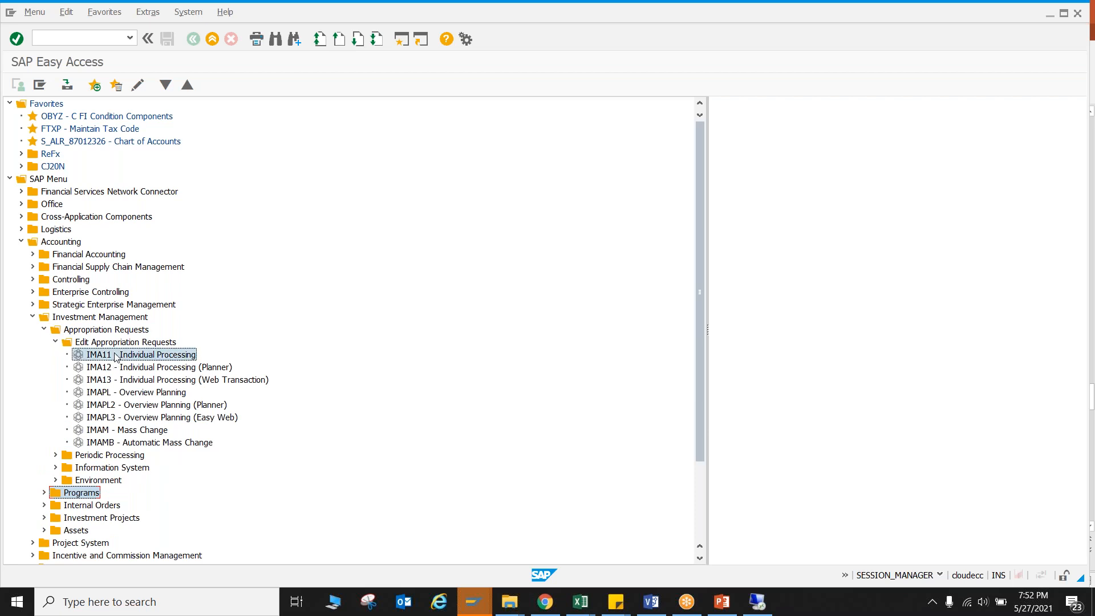
left_click(62, 39)
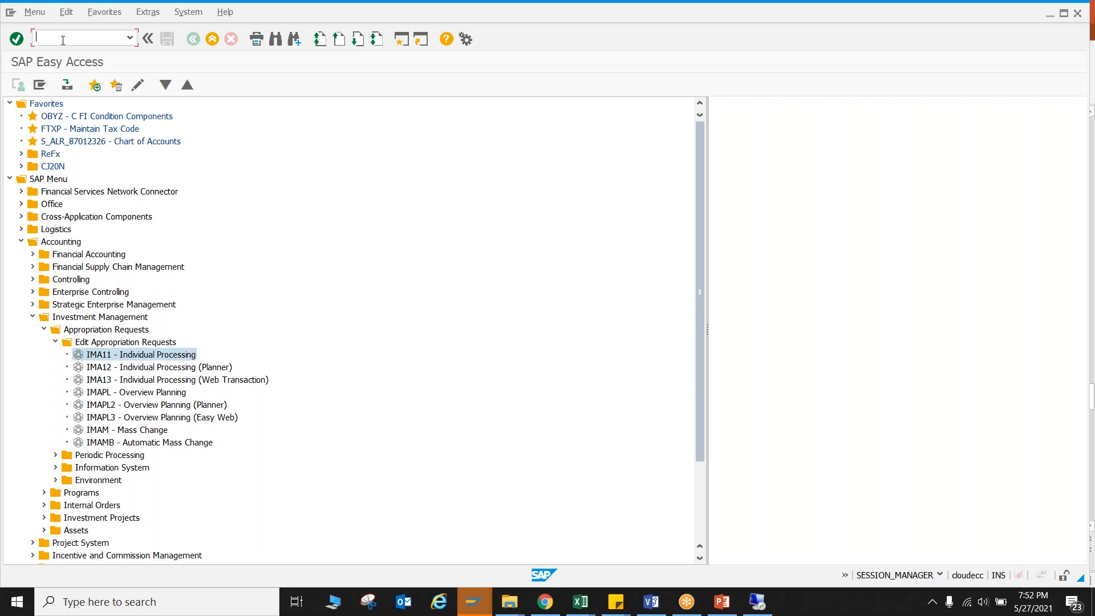
double_click(104, 355)
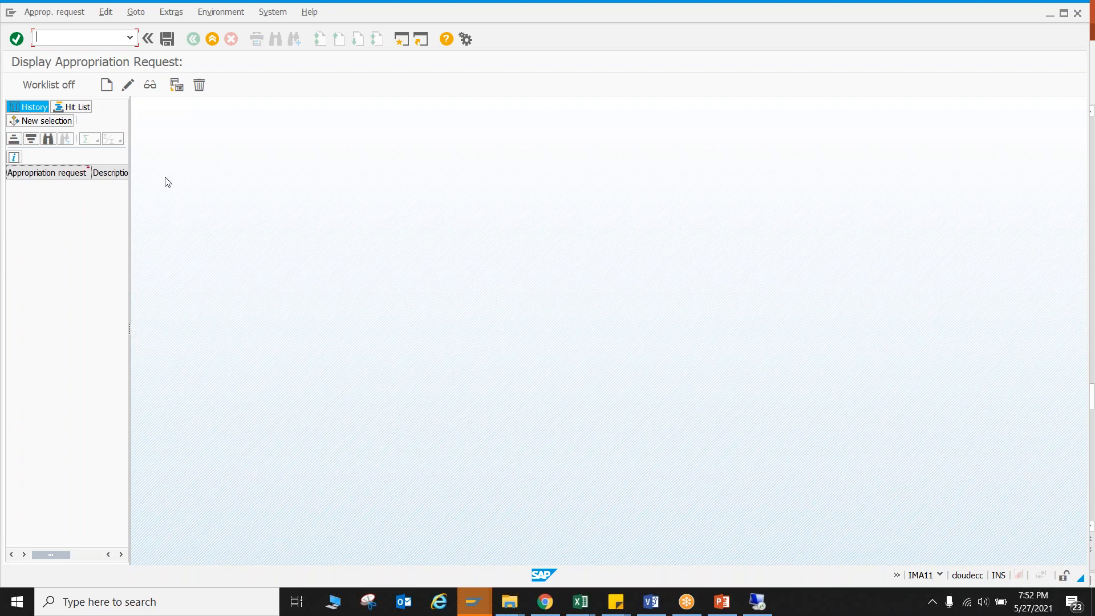
Start a new appropriation request of type N3, NLM Projects as Investment Measures internal Numb.
left_click(107, 85)
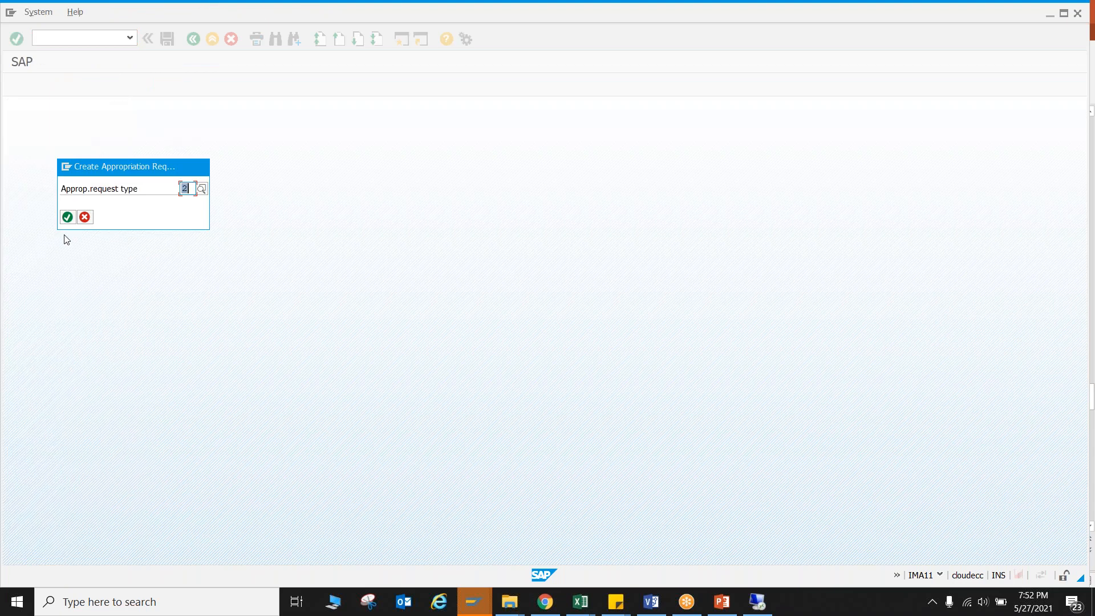
left_click(200, 192)
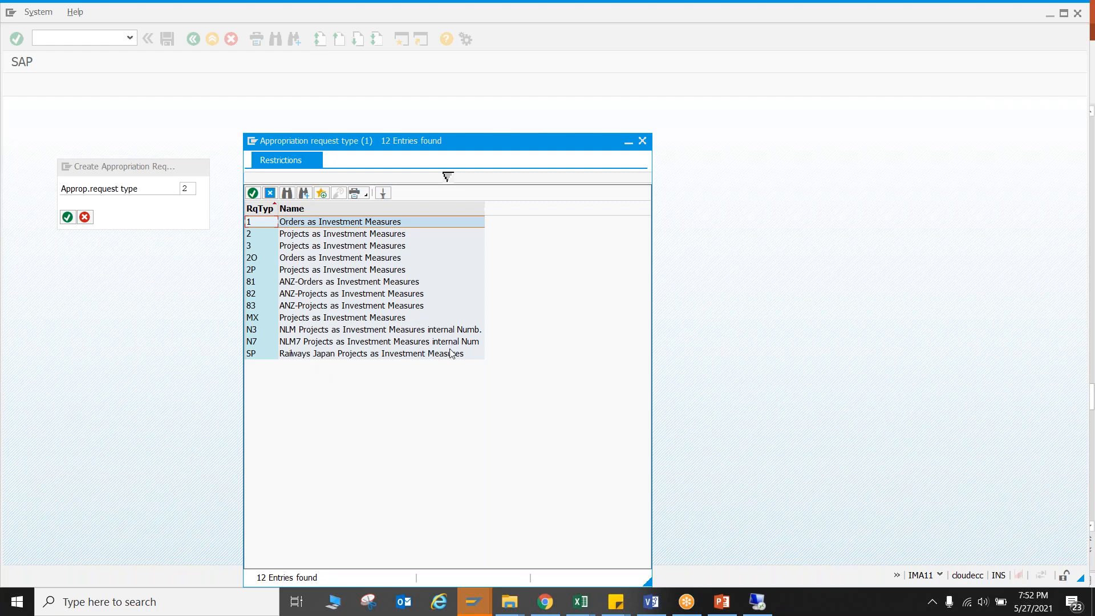
double_click(340, 330)
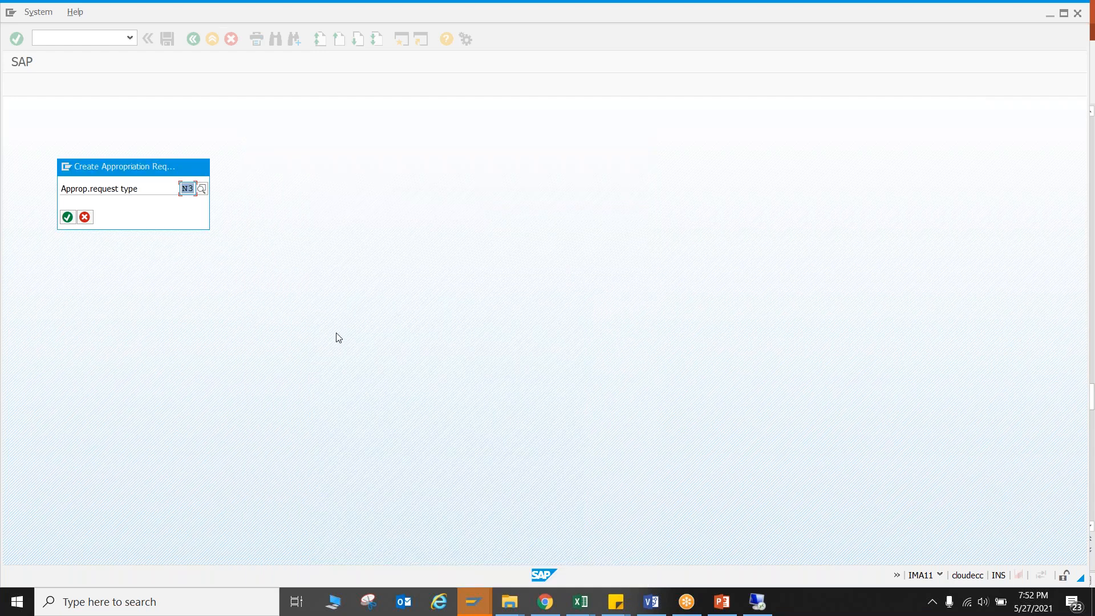
key("Return")
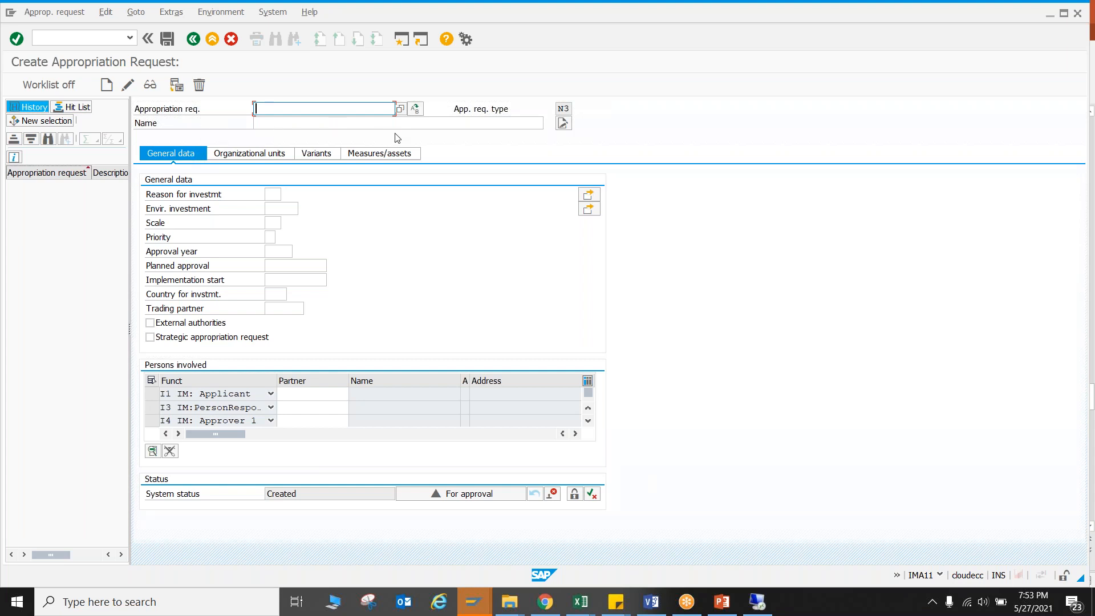
Look at the open-number search for the request, and check the recently processed project numbers in Project Builder.
left_click(401, 109)
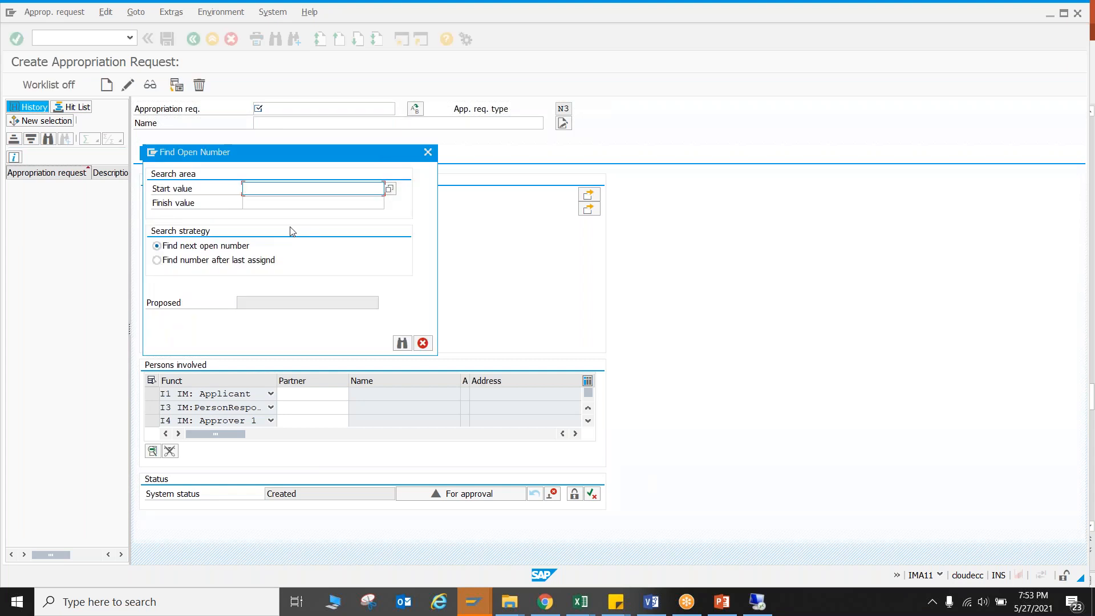
left_click(427, 152)
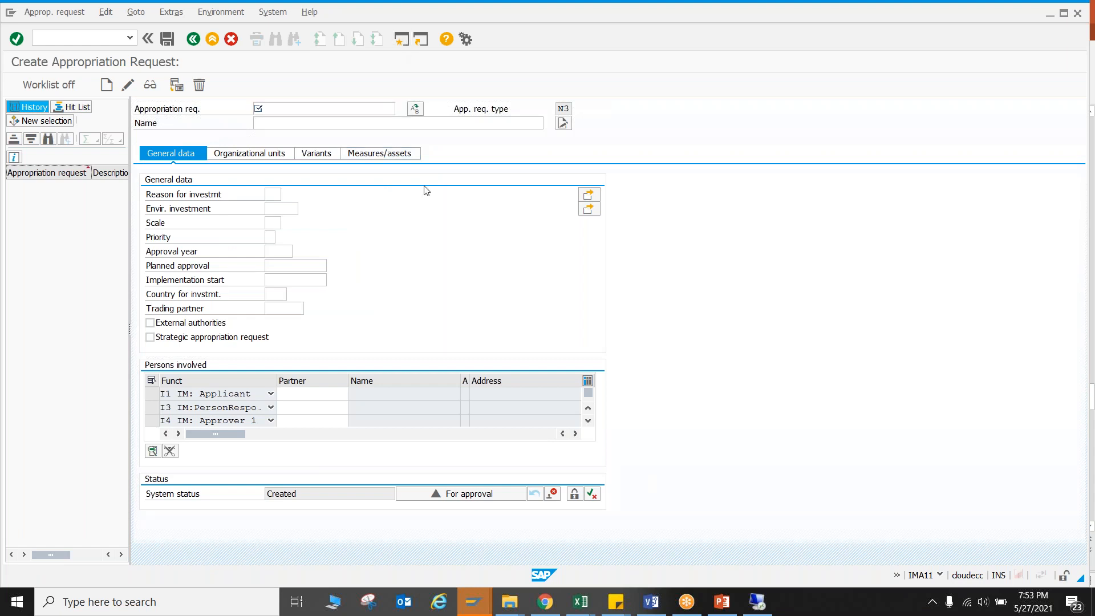
key("F3")
type("cj")
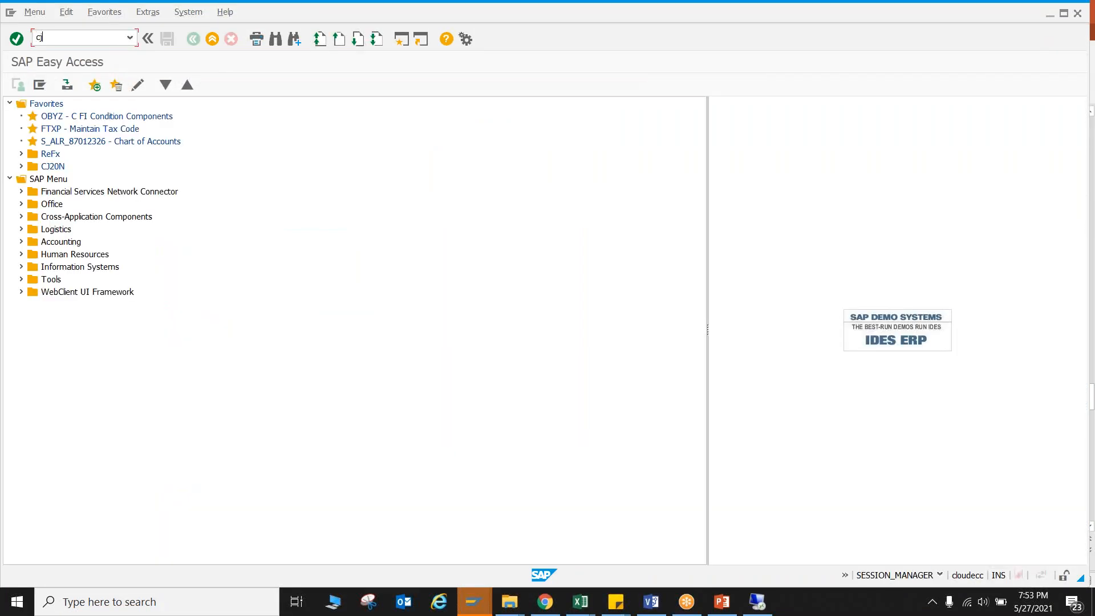
key("Return")
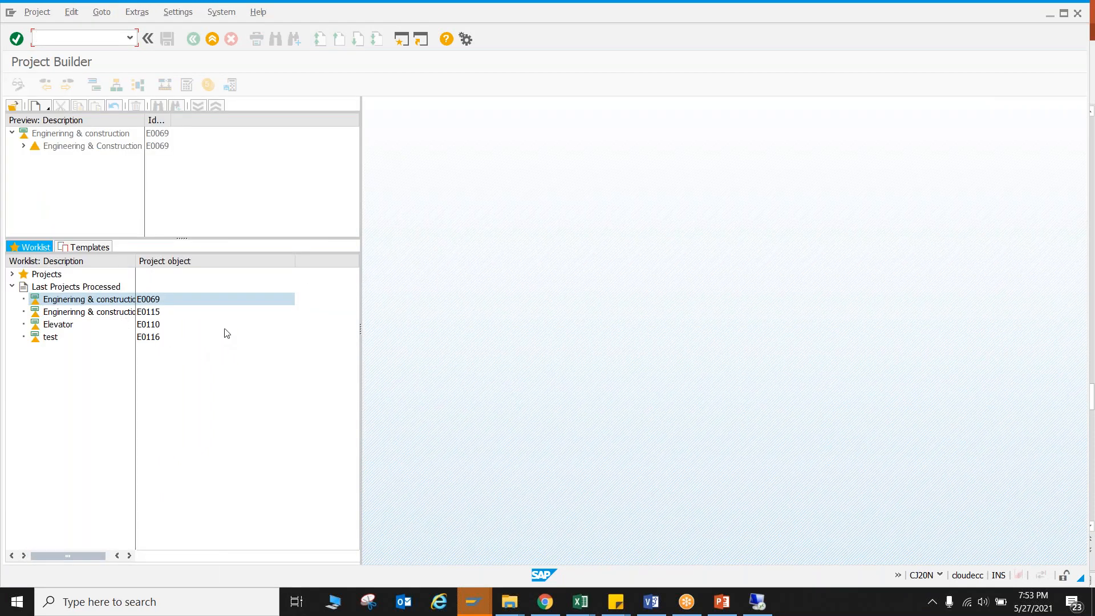
Return to the new appropriation request and enter E200 as its number.
key("alt+Tab")
left_click(317, 220)
type("E200")
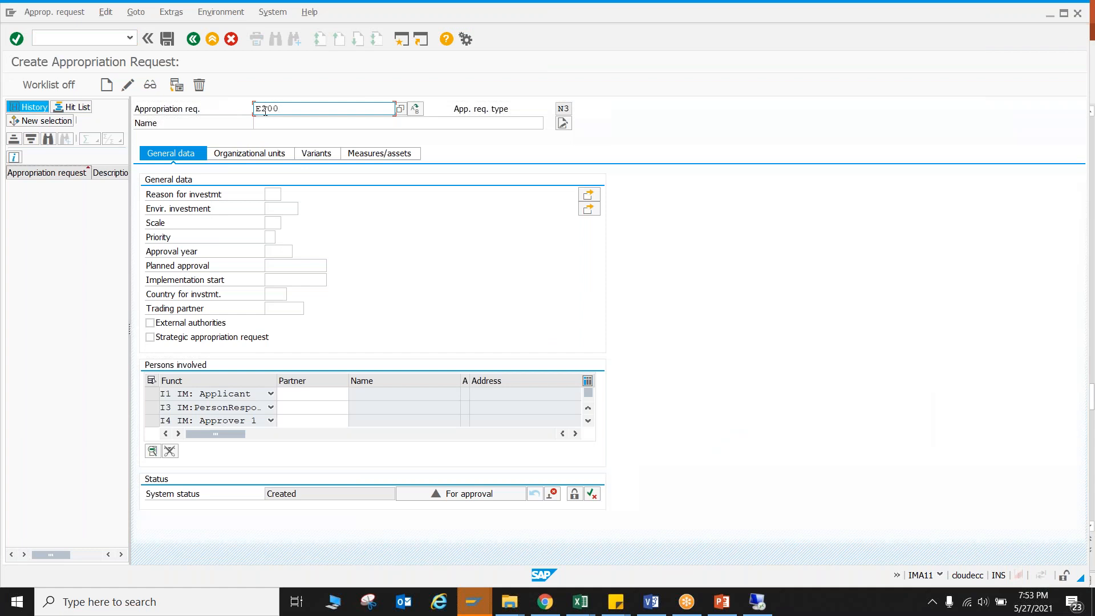
key("Tab")
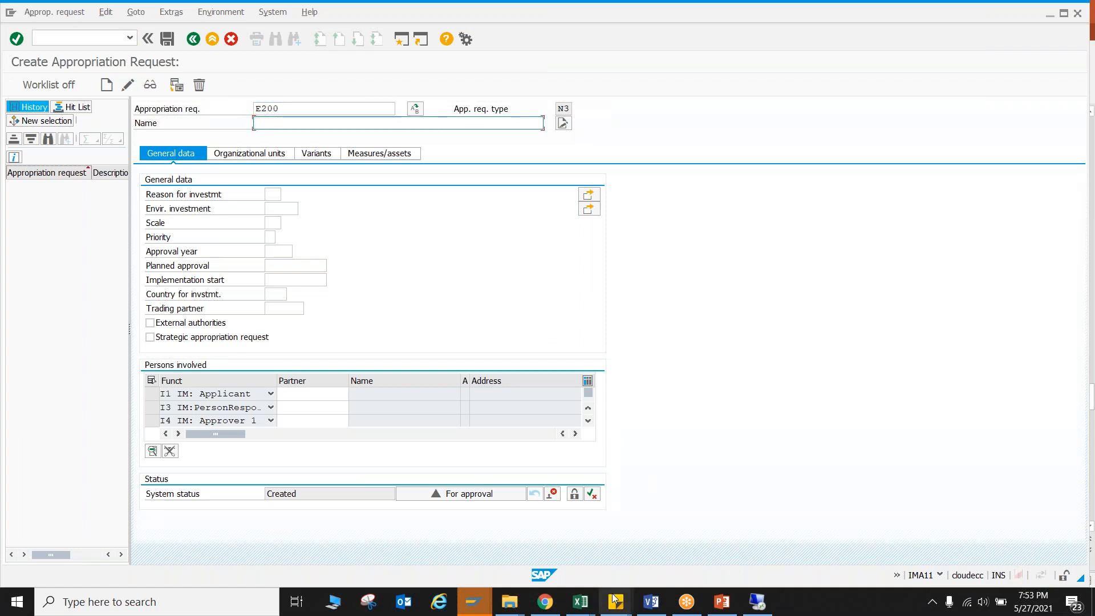
Copy the Transformer division's plant modification request title from the Project Process Flow workbook into the request's name, without the leading "(1)".
left_click(581, 602)
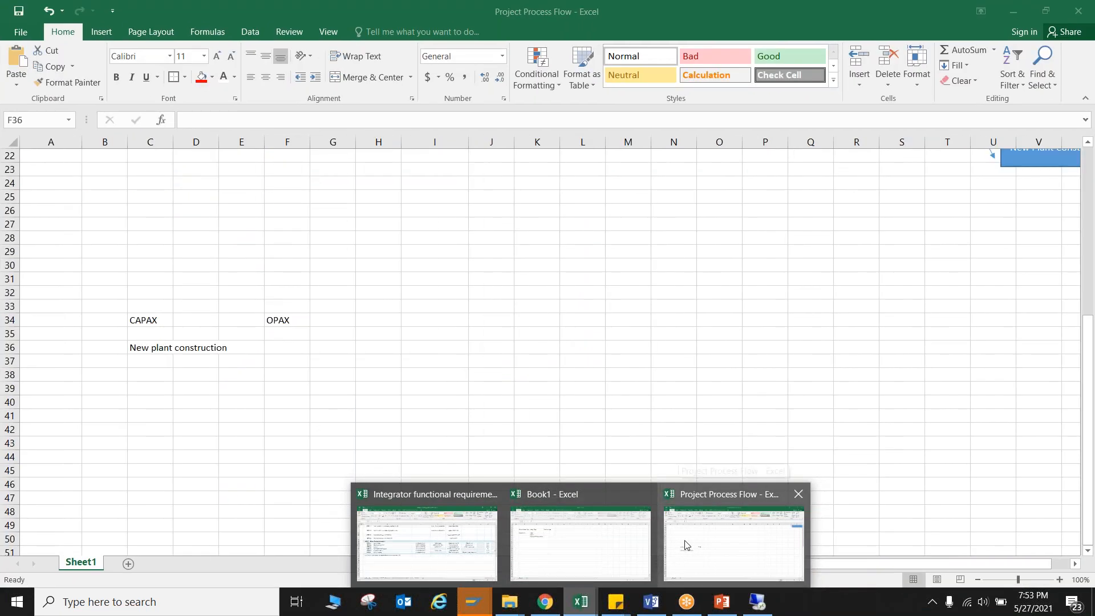
left_click(687, 546)
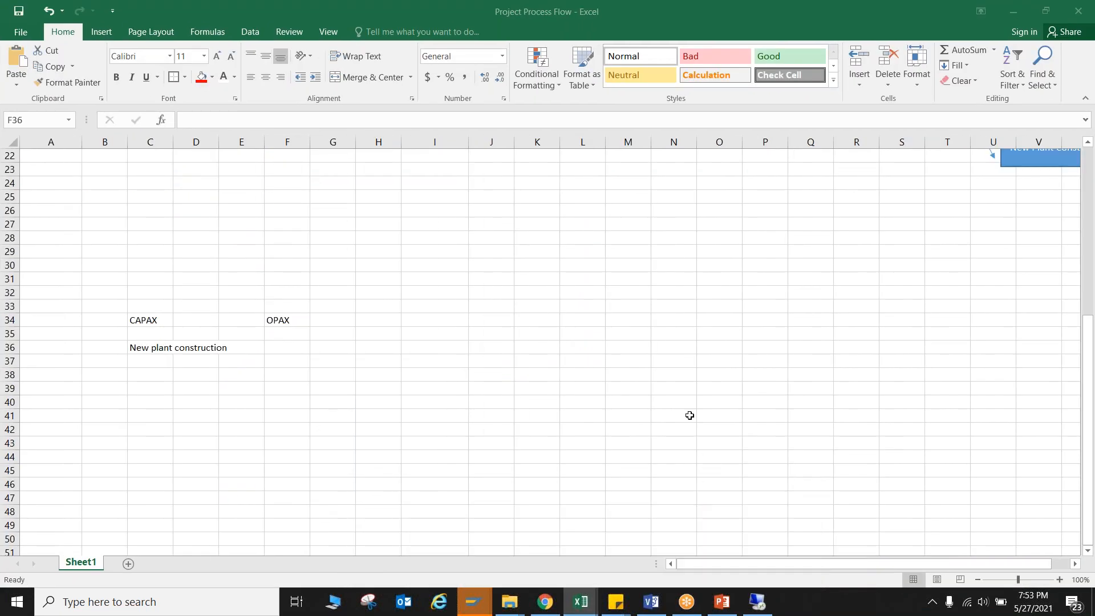
scroll(690, 416, "up", 7)
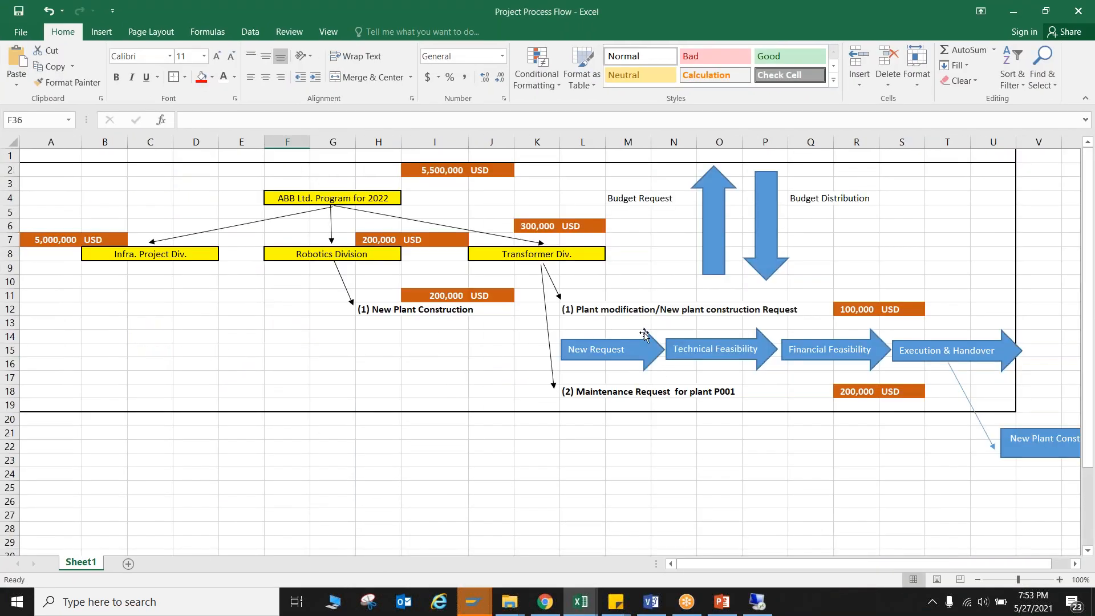
left_click(582, 312)
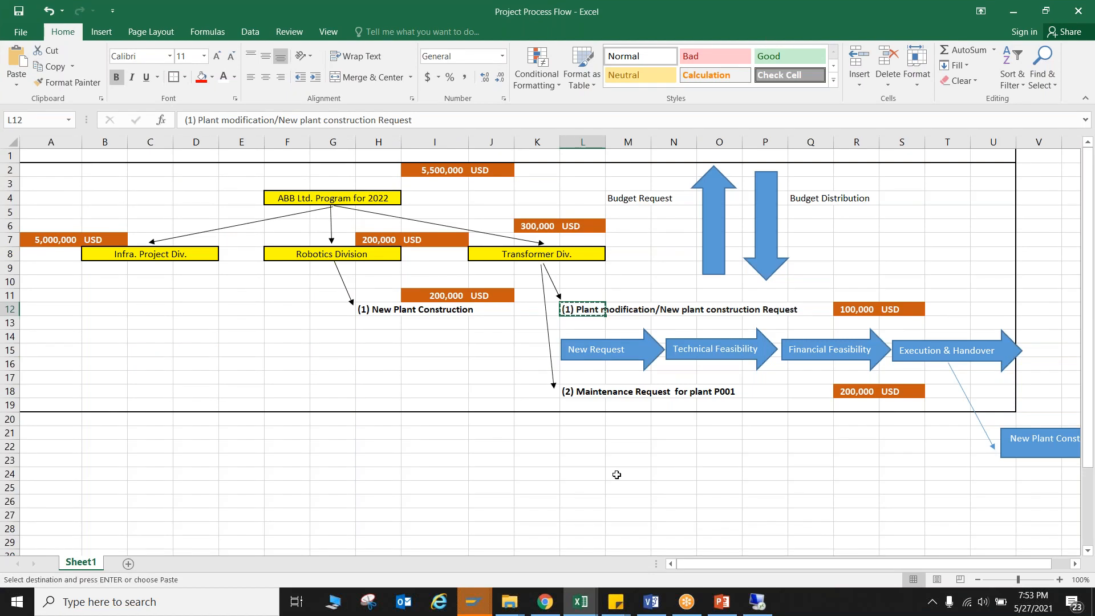
key("alt+Tab")
type("(1) Plant modification/New plant construction Requ")
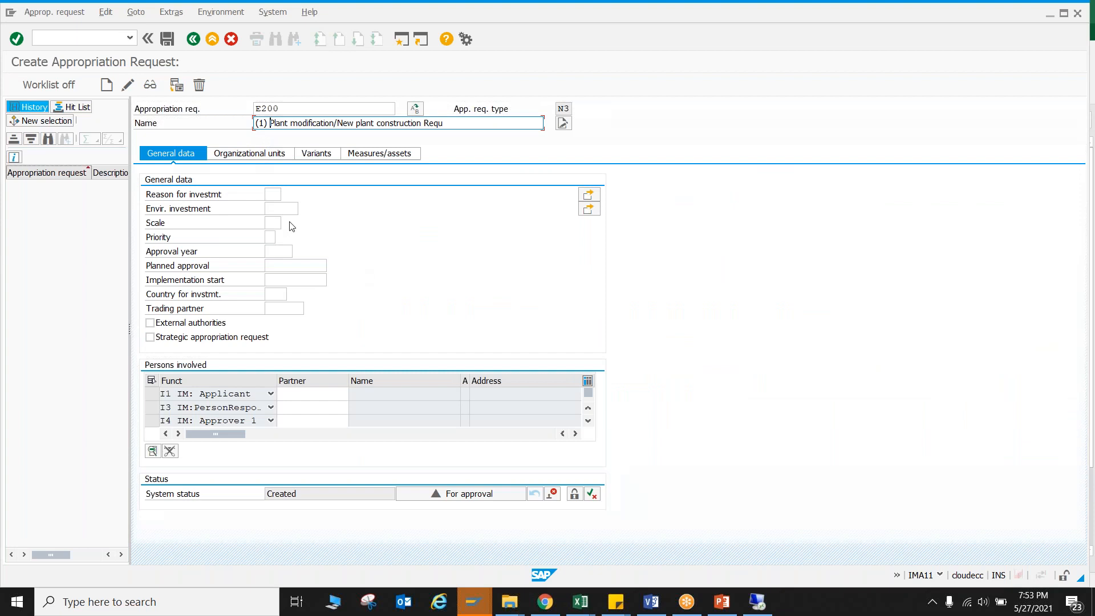
key("BackSpace")
key("BackSpace")
key("BackSpace")
key("BackSpace")
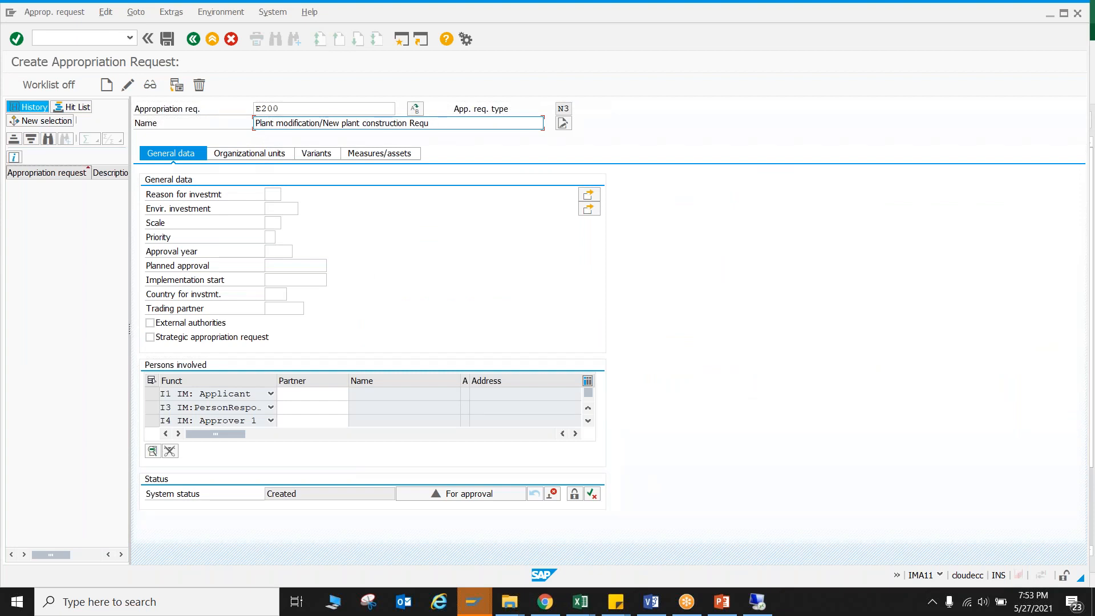
Set the request's approval year to 2022 and its planned approval date to 30.06.2021, leaving the other general data empty.
left_click(279, 193)
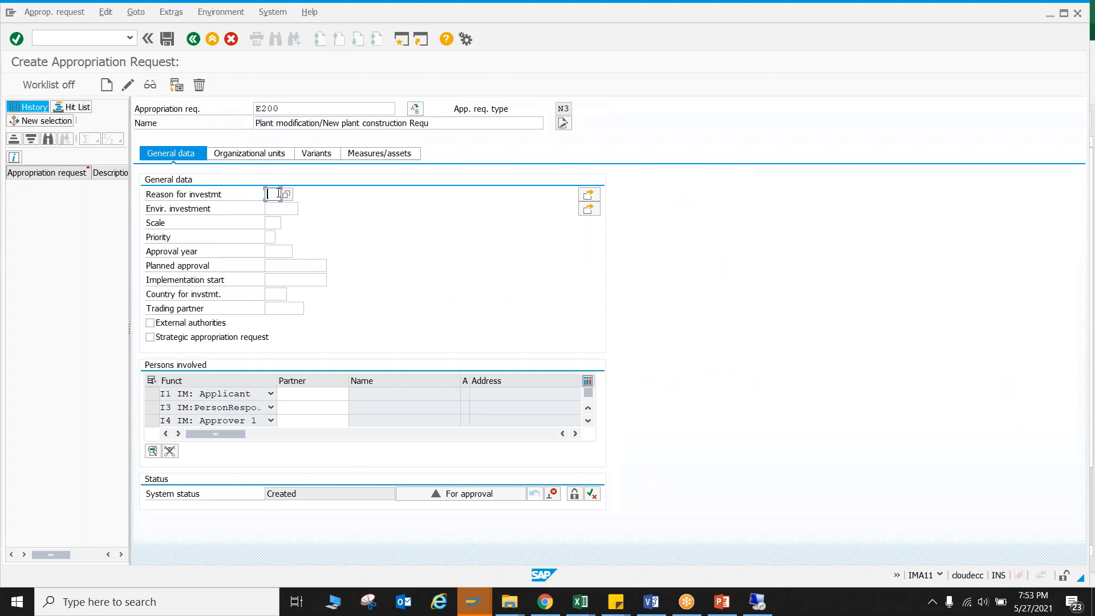
left_click(278, 207)
left_click(276, 220)
left_click(273, 237)
left_click(279, 253)
type("2022")
left_click(282, 265)
left_click(334, 266)
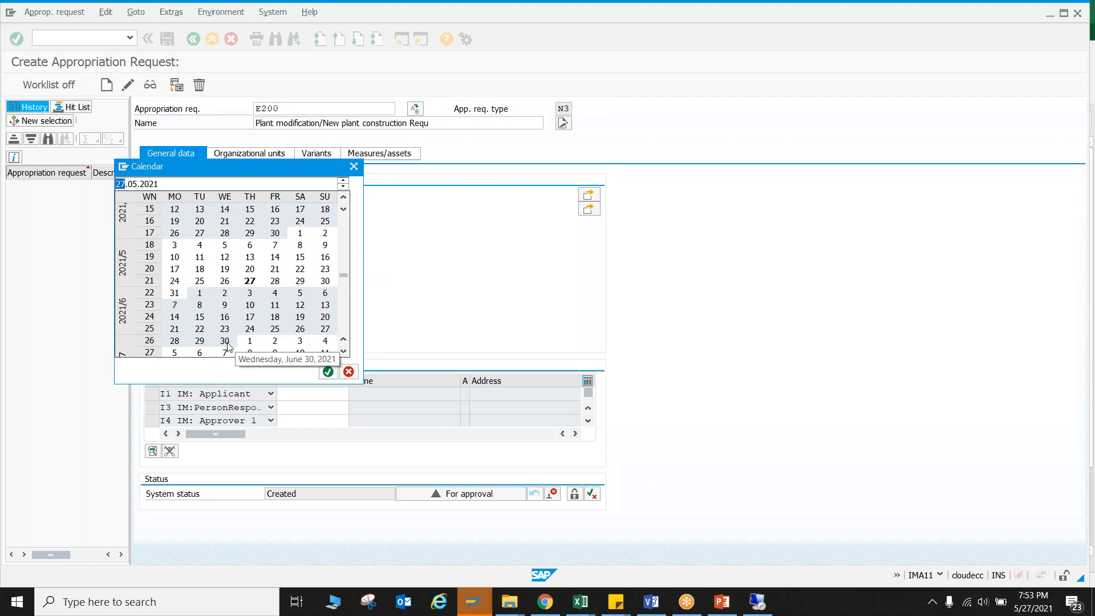
double_click(224, 341)
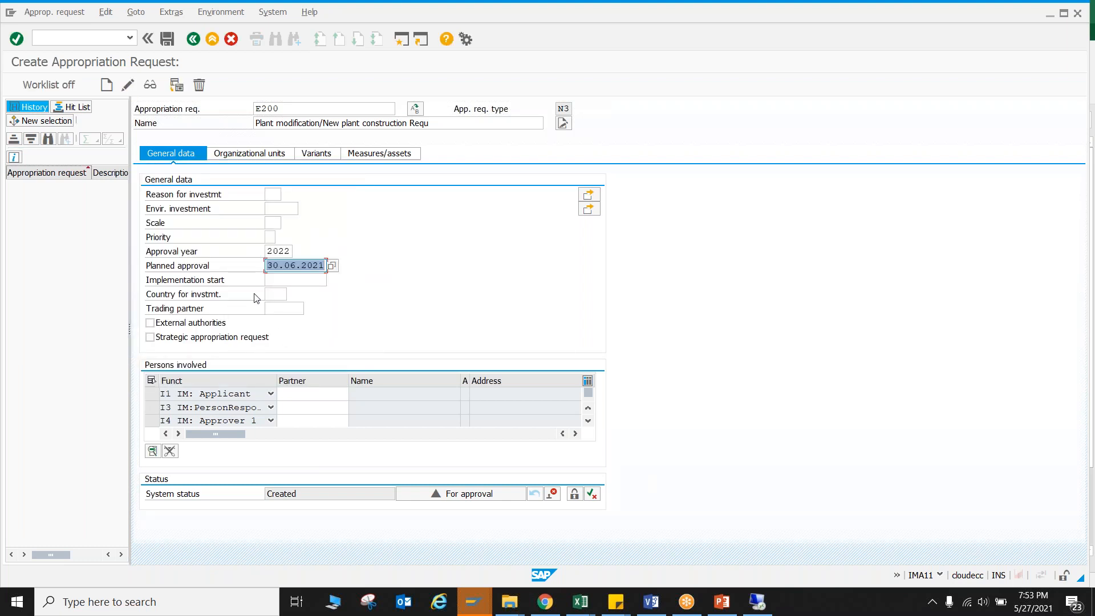
left_click(286, 280)
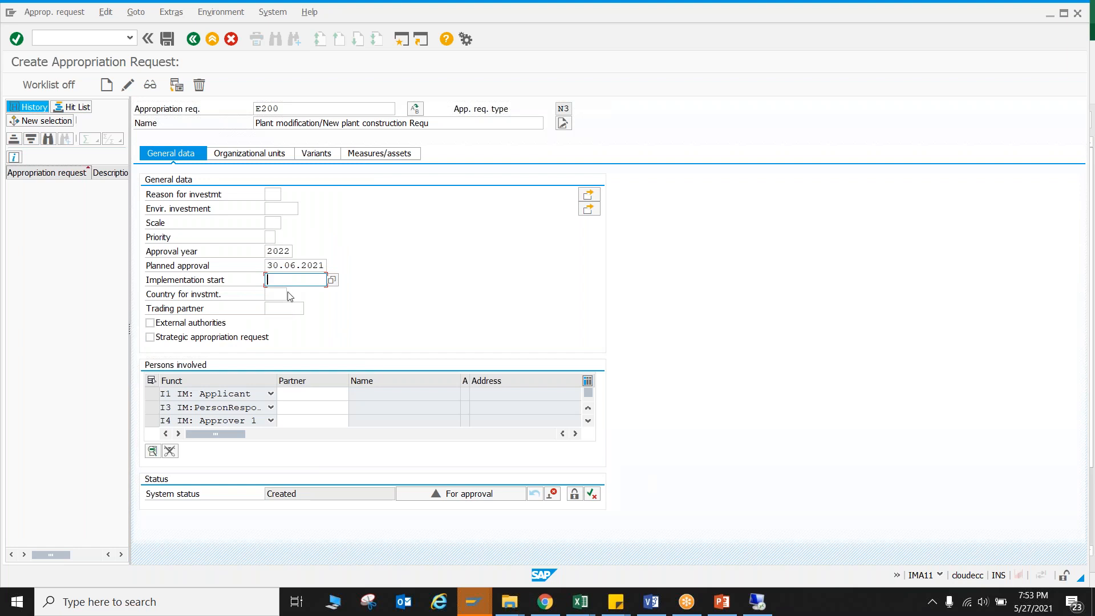
left_click(275, 293)
left_click(280, 312)
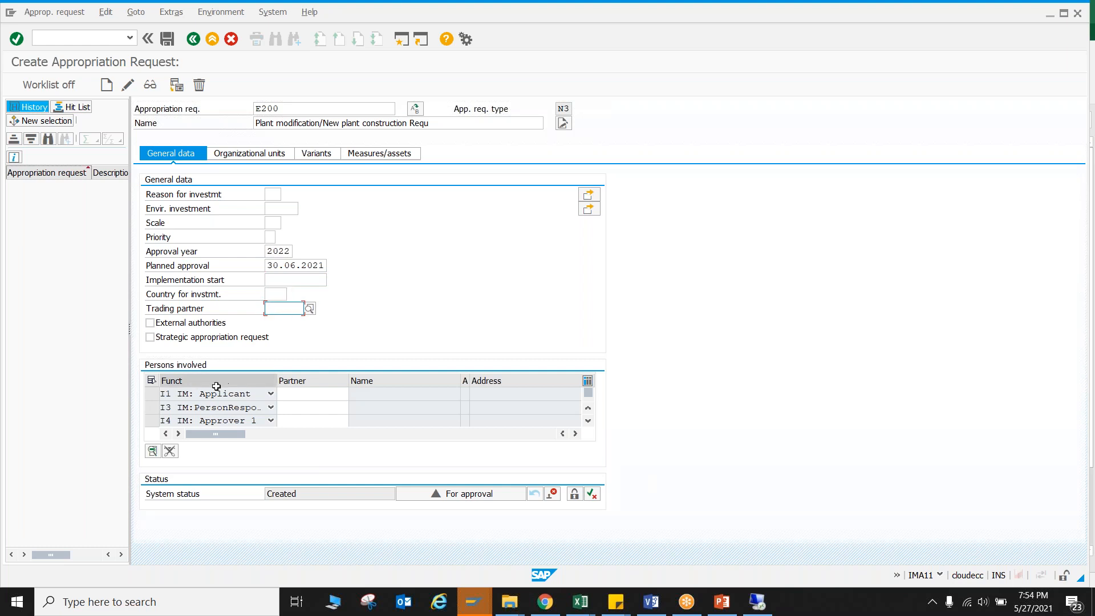
Cancel processing of the new appropriation request E200 and discard its data.
left_click(587, 422)
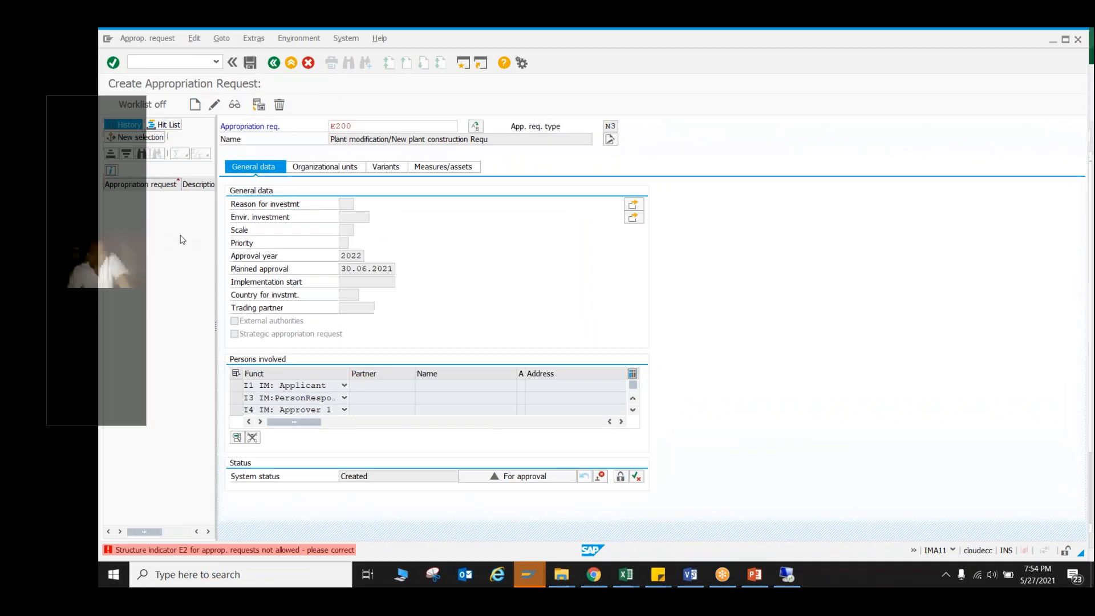
key("F12")
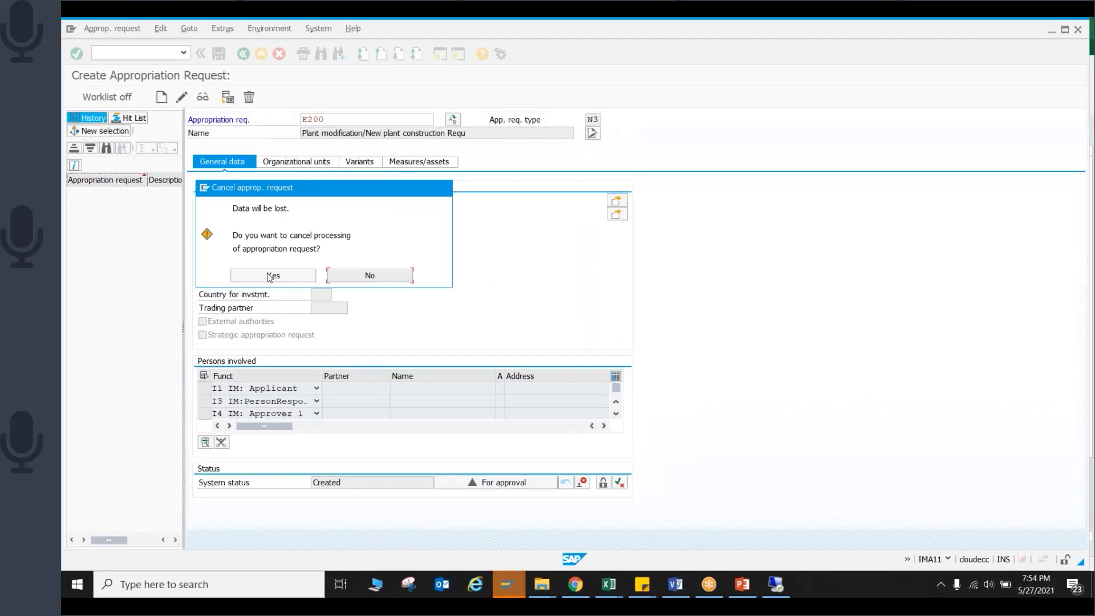
left_click(367, 278)
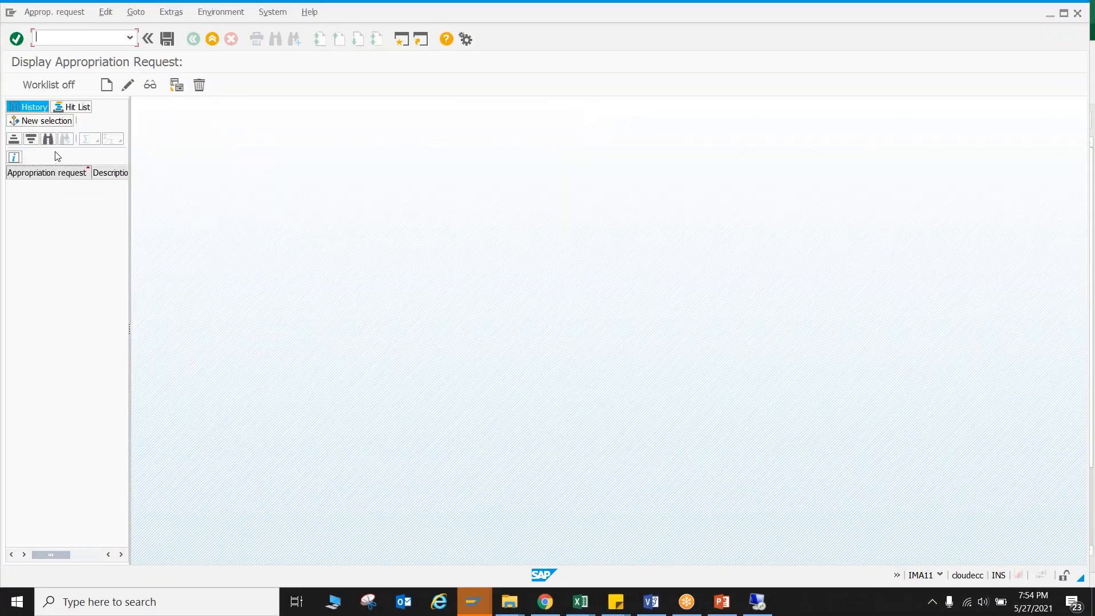
left_click(48, 138)
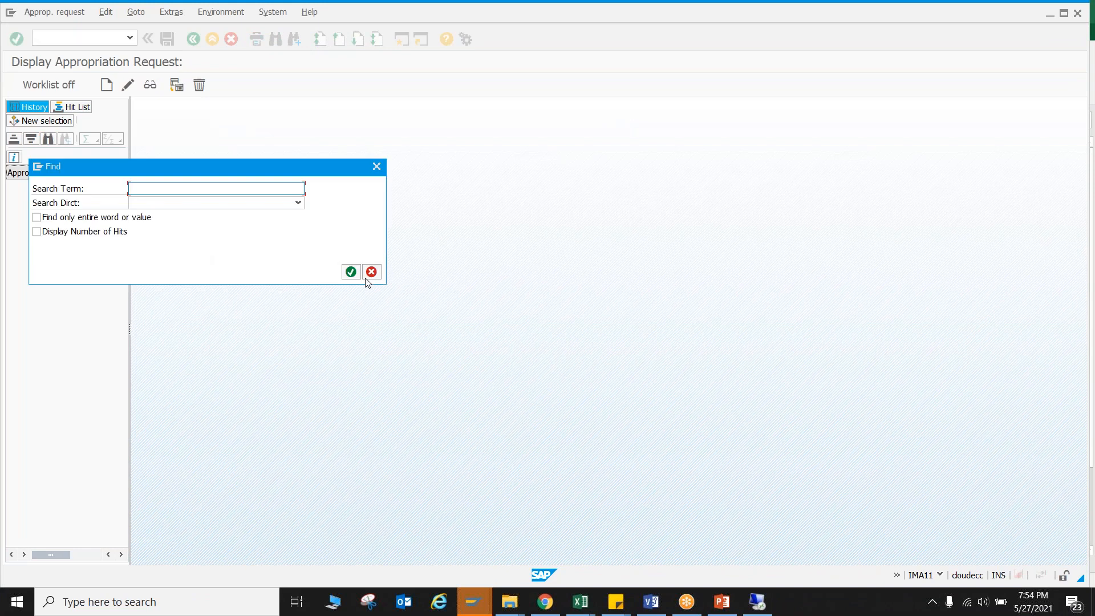
left_click(350, 271)
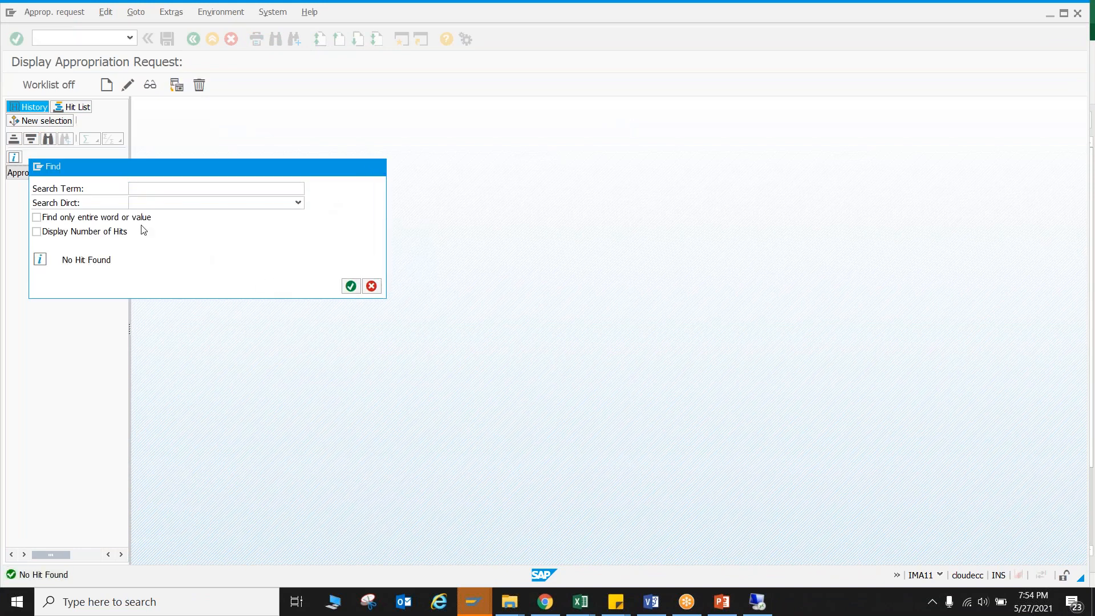
key("Escape")
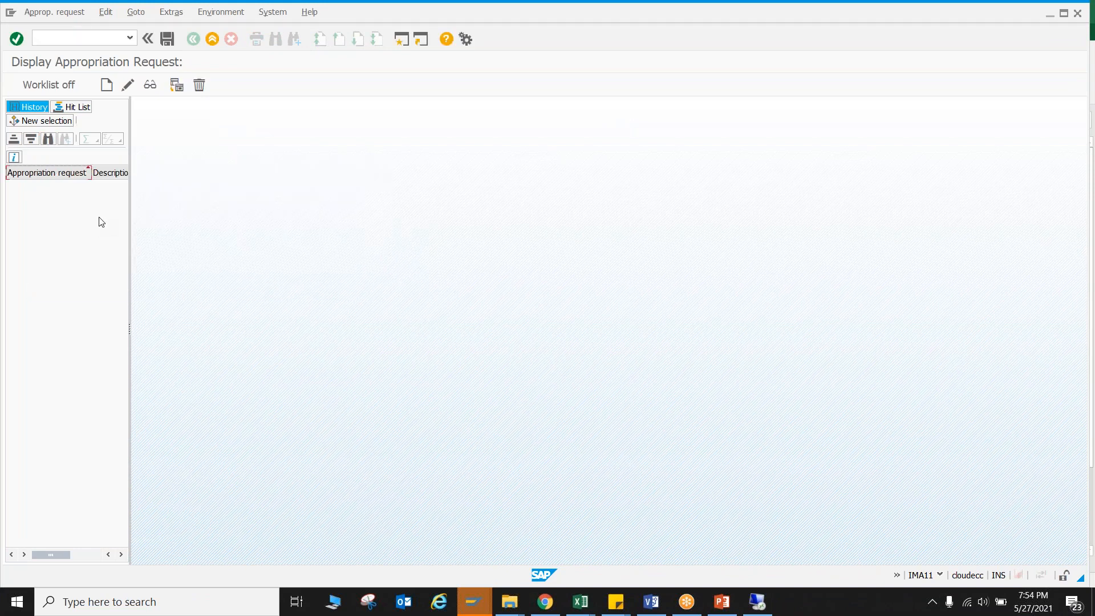
List the existing appropriation requests with a new selection that has no criteria and a maximum of 100 hits.
left_click(126, 86)
left_click(67, 122)
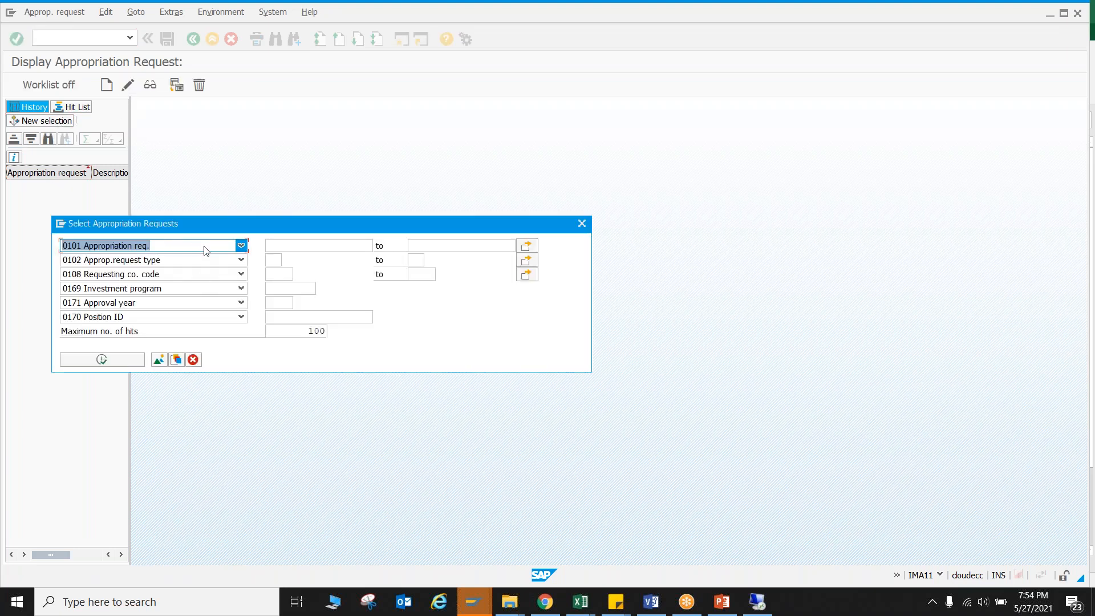
left_click(123, 358)
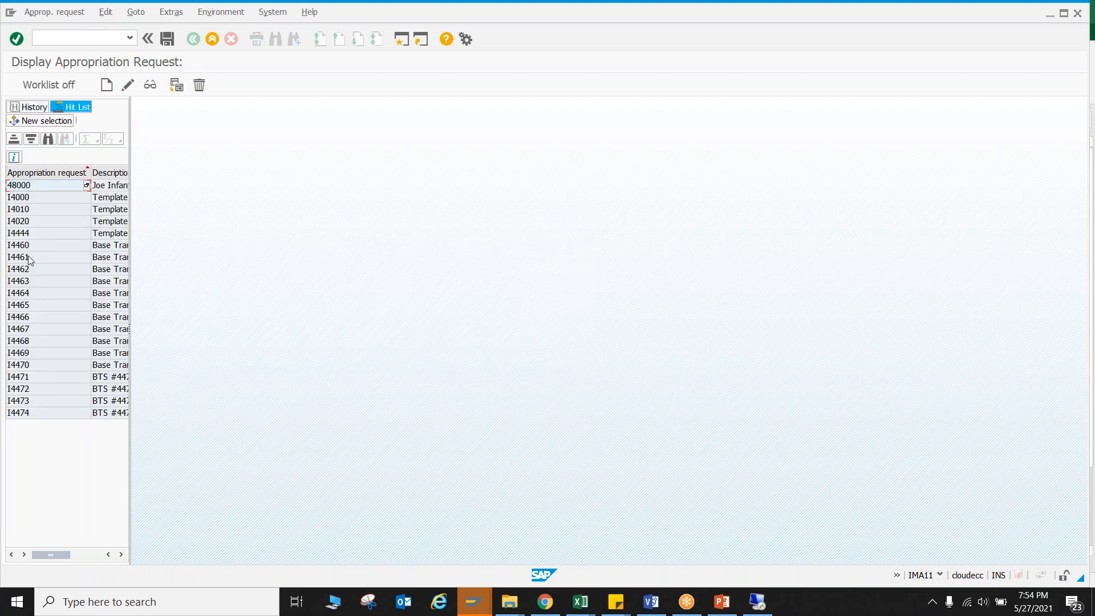
Review the general data, organizational units and measures/assets of template appropriation request I4000.
left_click(19, 198)
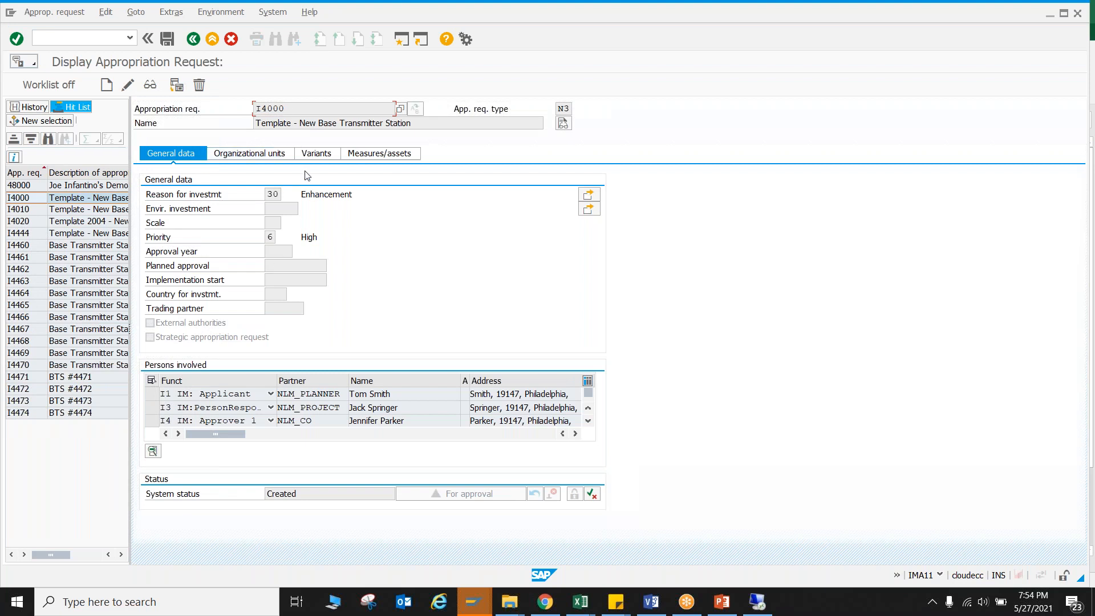
left_click(268, 157)
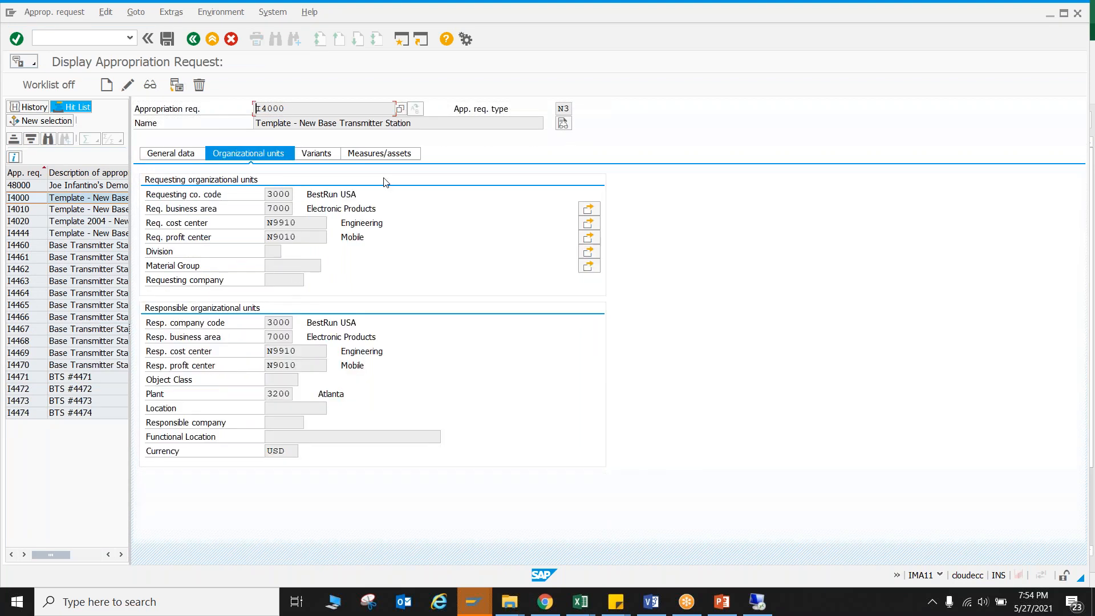
left_click(382, 155)
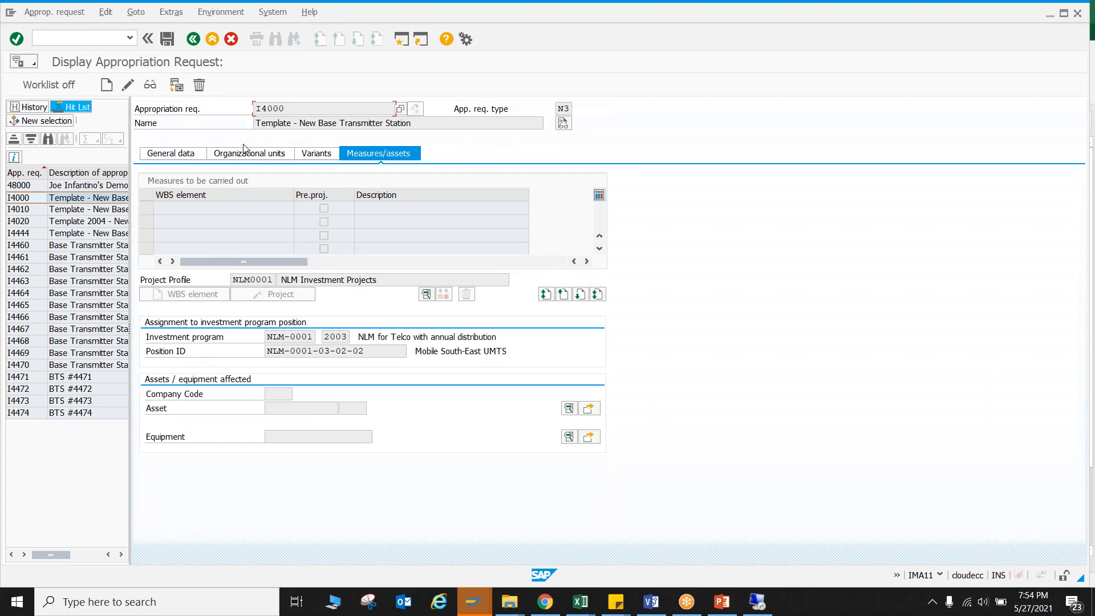
left_click(190, 156)
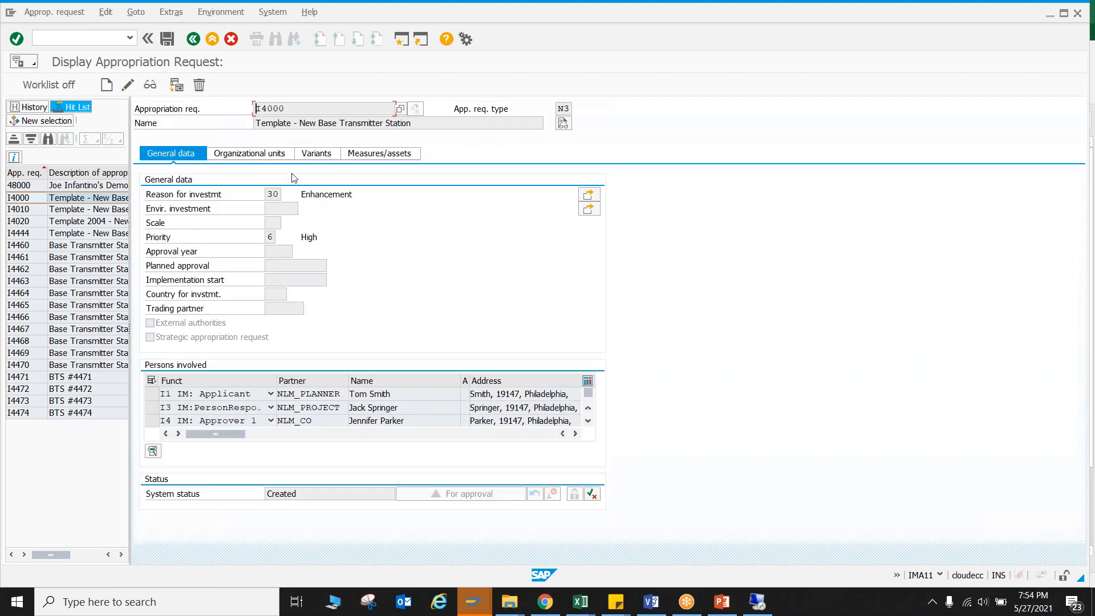
Start a new appropriation request of type N3, numbered I5000 and named "Plant modification/New plant construction Requ".
left_click(106, 85)
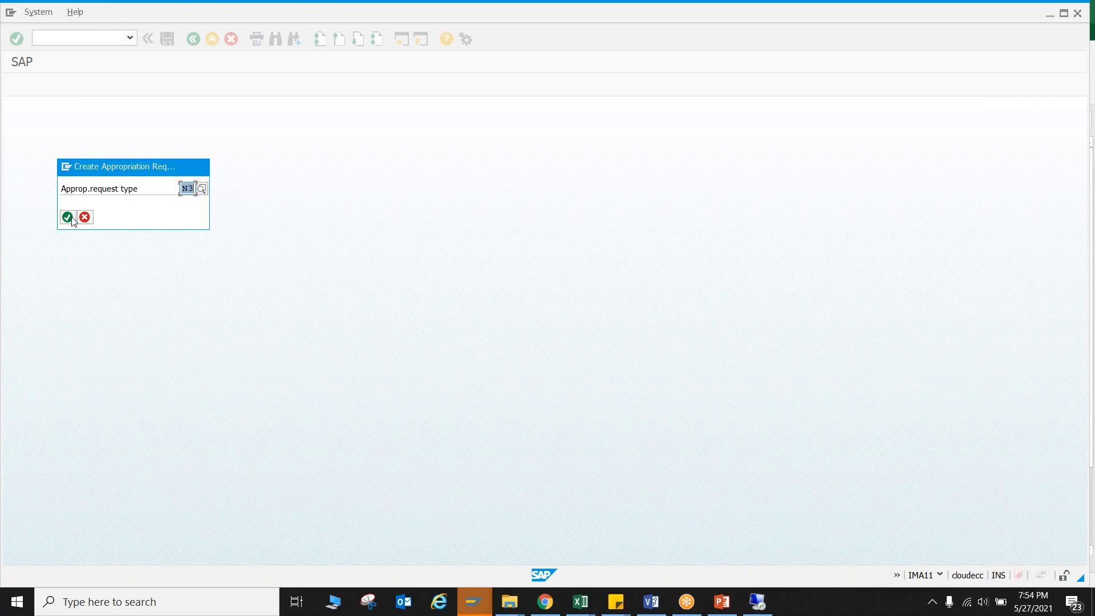
left_click(68, 217)
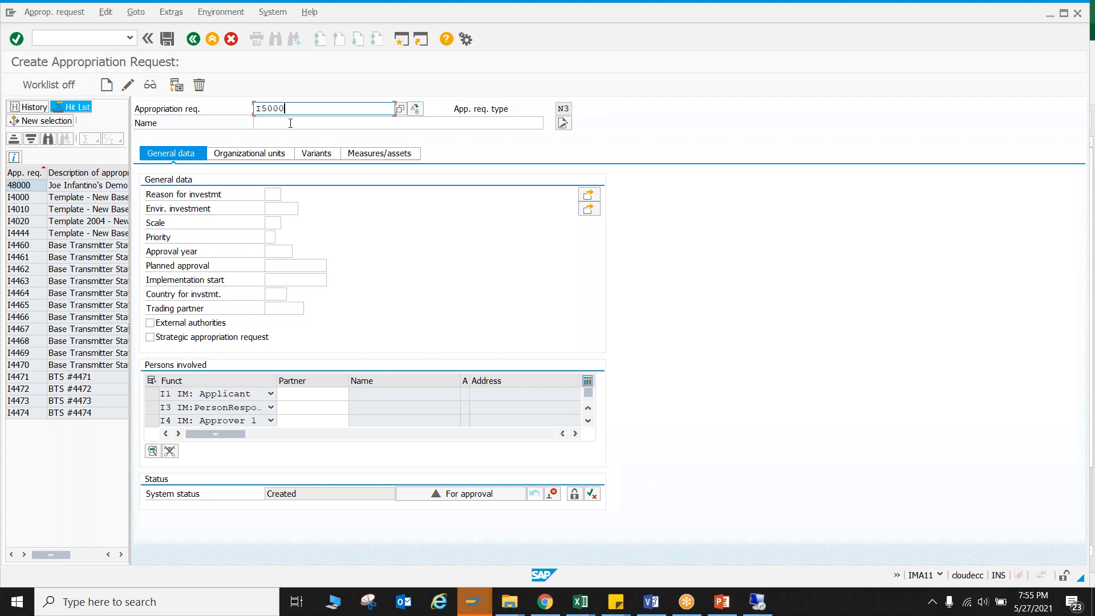
left_click(290, 123)
left_click(308, 134)
key("Return")
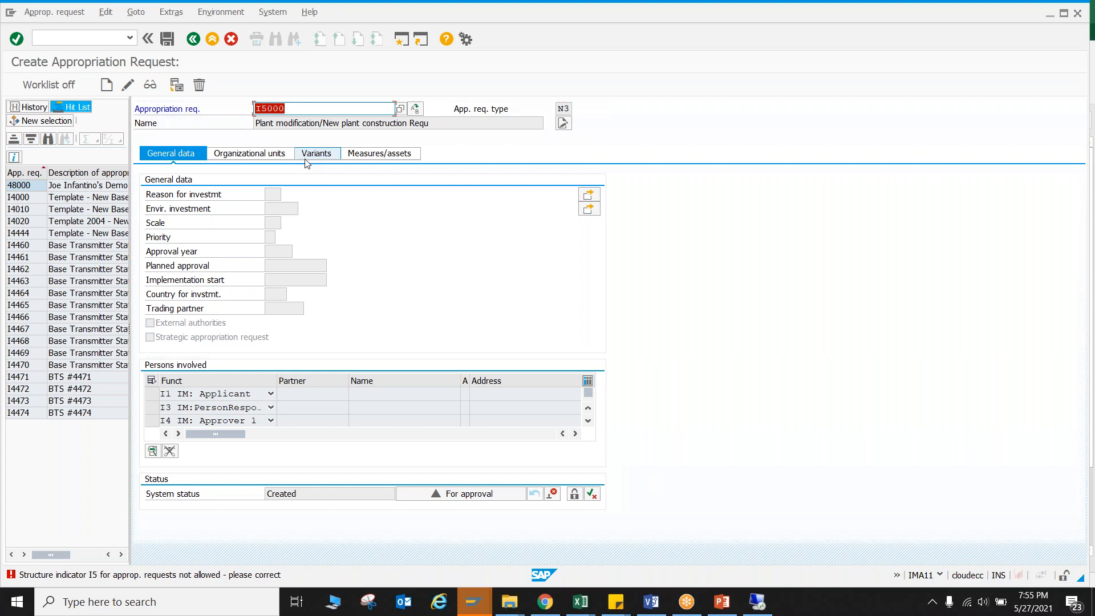
Change the new request's number to 5000 and its request type to N7.
left_click(263, 108)
key("BackSpace")
key("Return")
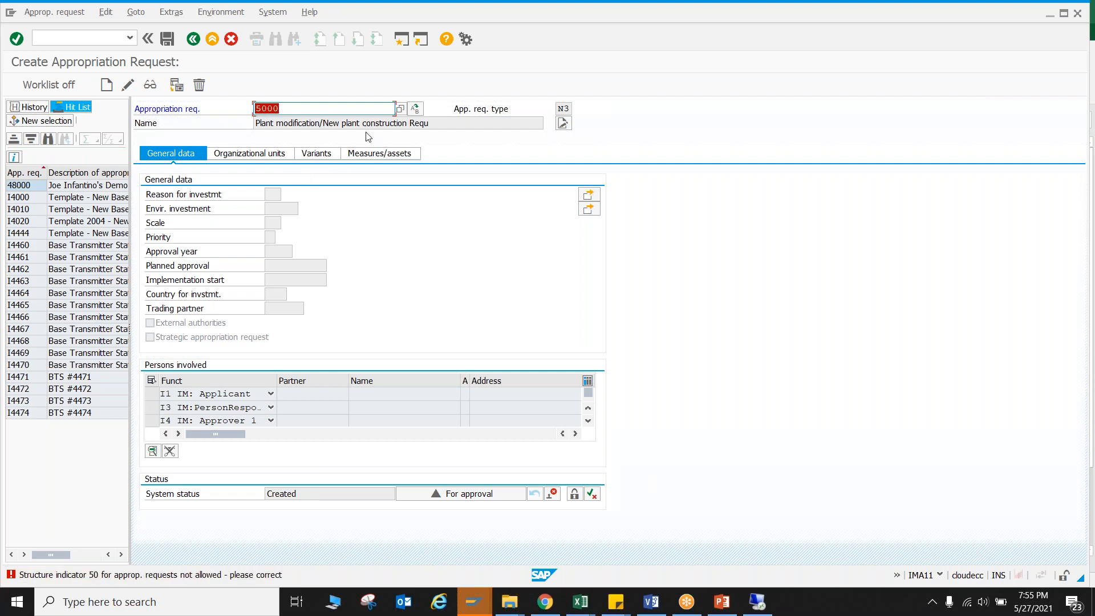
left_click(400, 108)
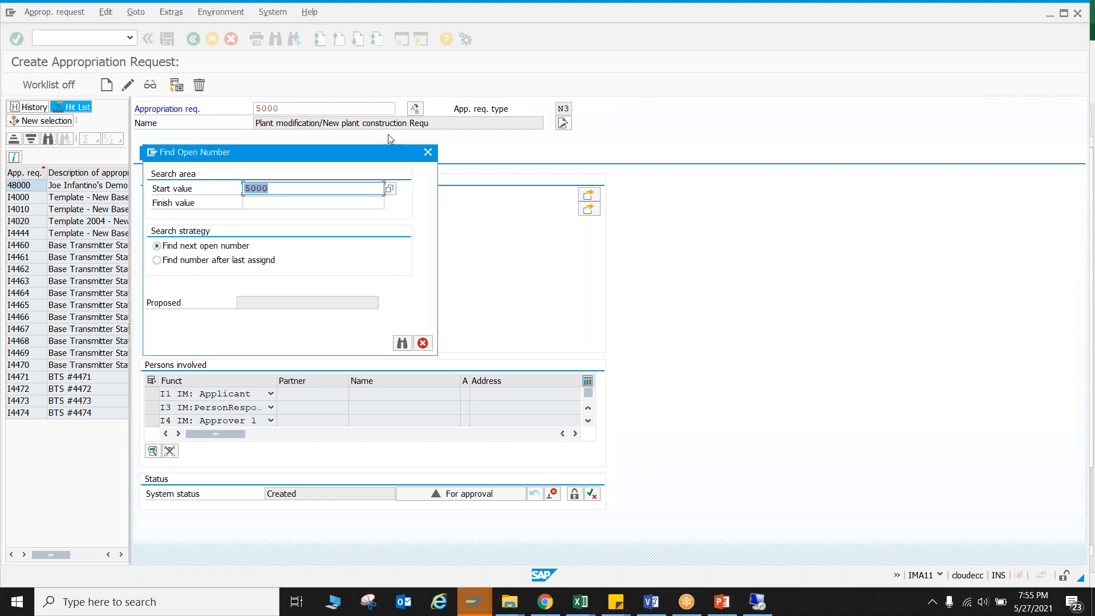
left_click(402, 342)
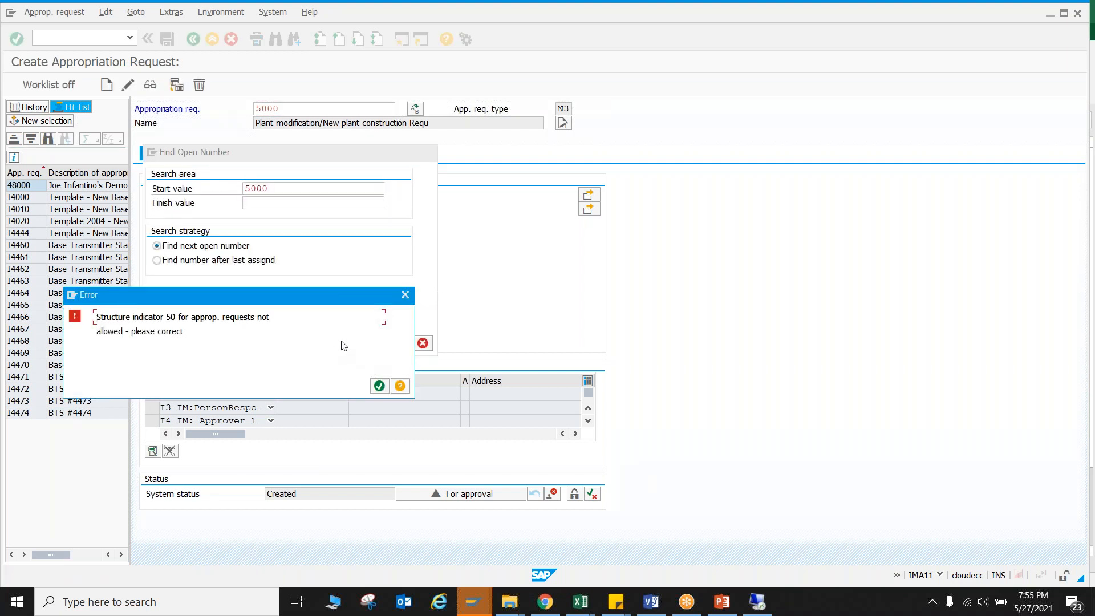
left_click(405, 294)
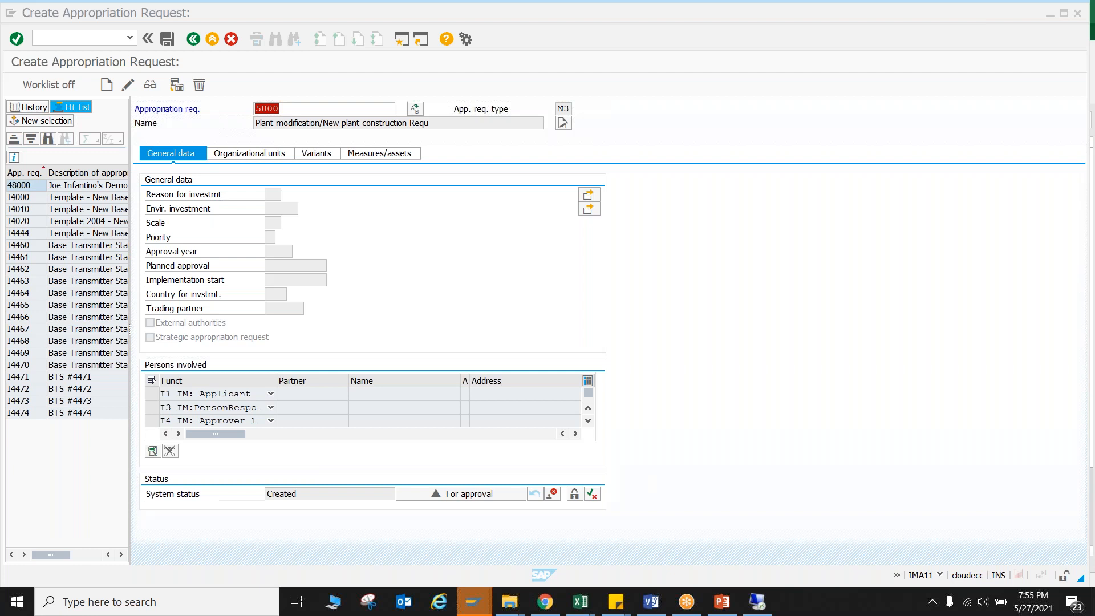
key("Return")
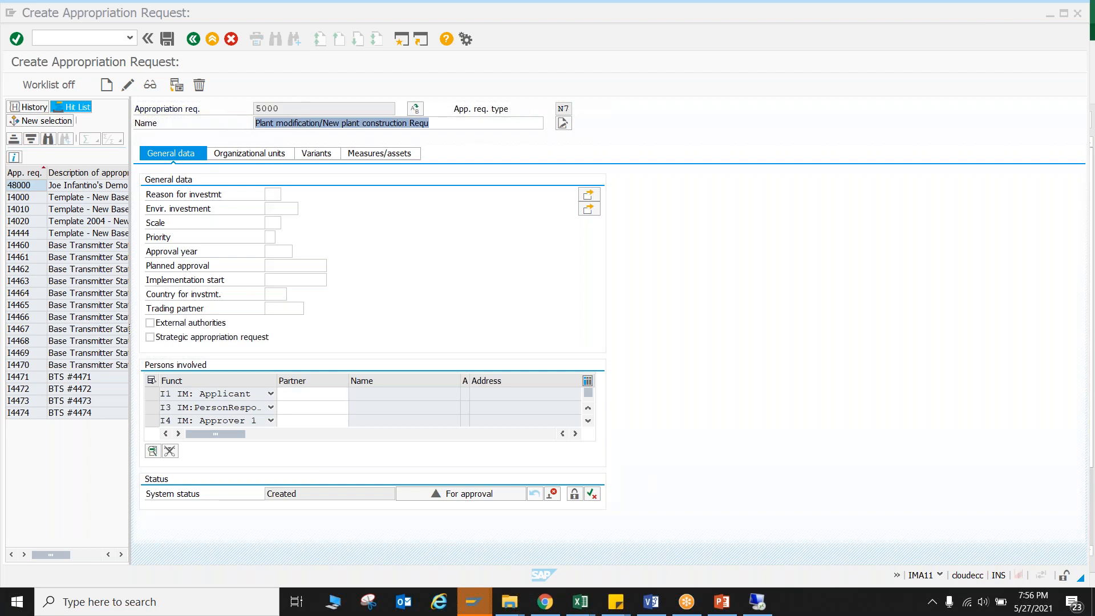
Look up all users in the applicant's partner search and assign 21ECC1 as the applicant.
left_click(333, 393)
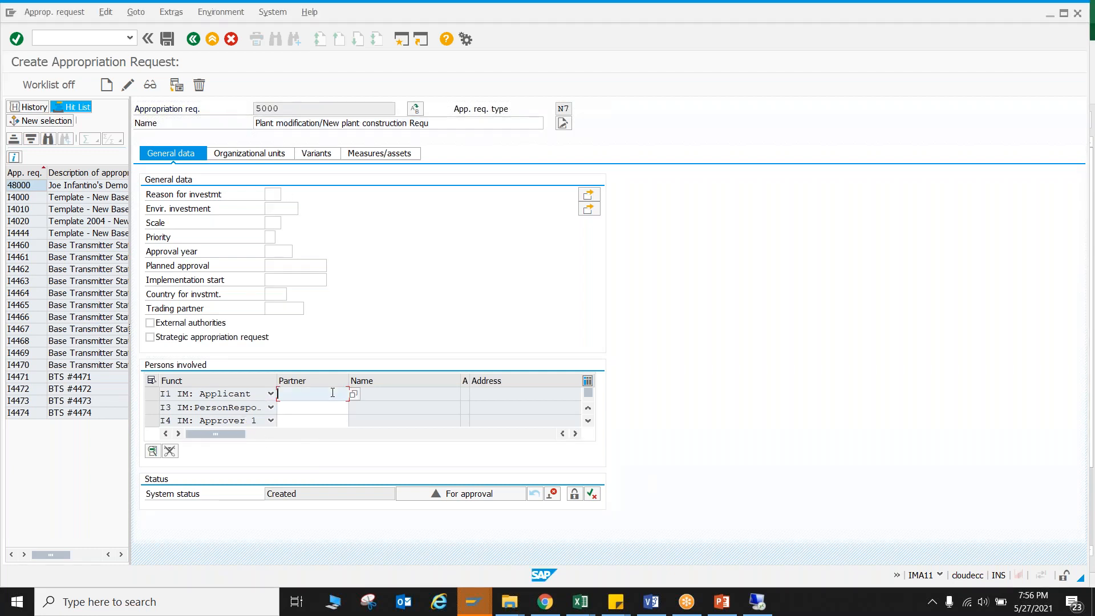
left_click(293, 424)
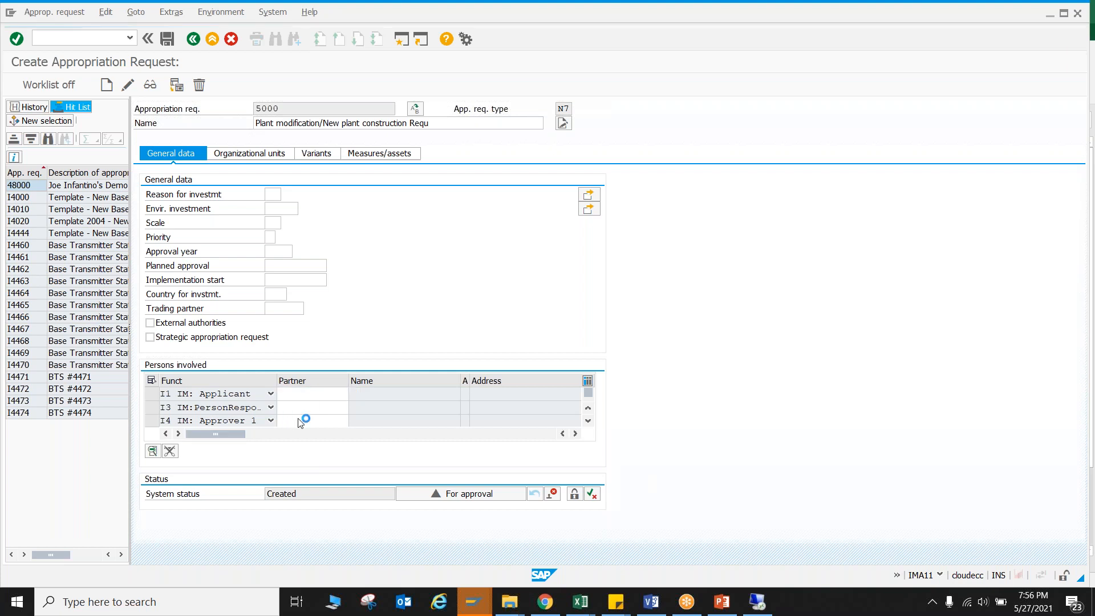
scroll(296, 416, "down", 1)
scroll(302, 394, "up", 1)
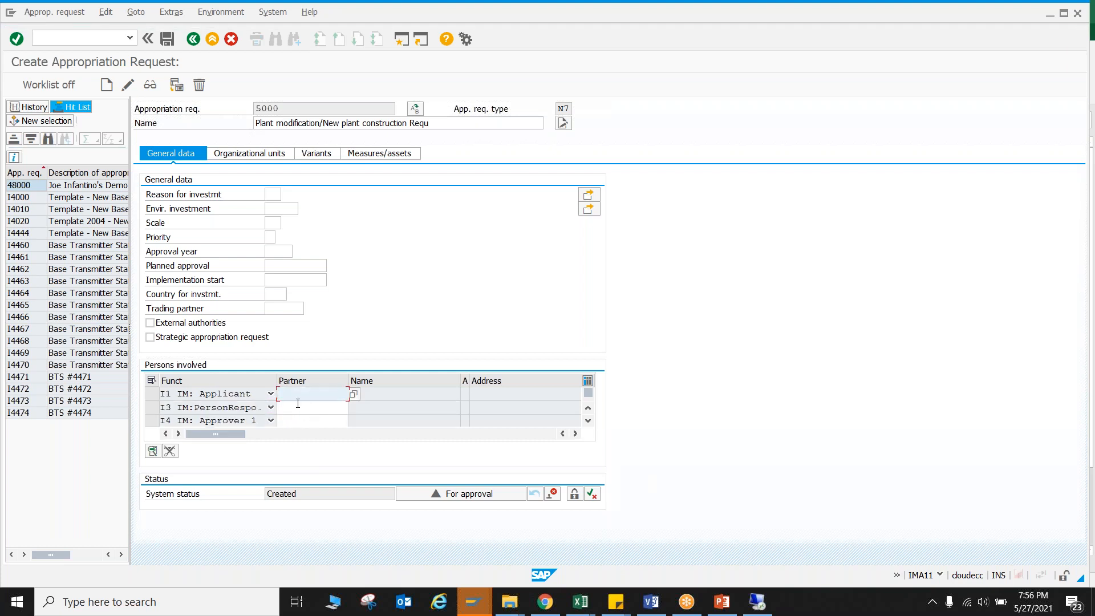
left_click(354, 394)
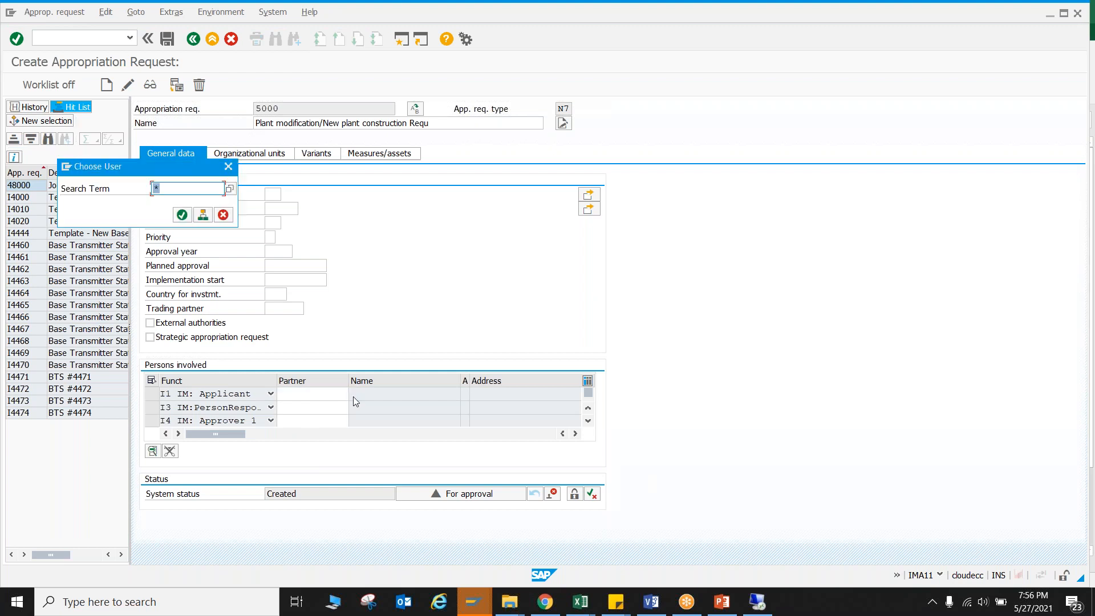
left_click(230, 189)
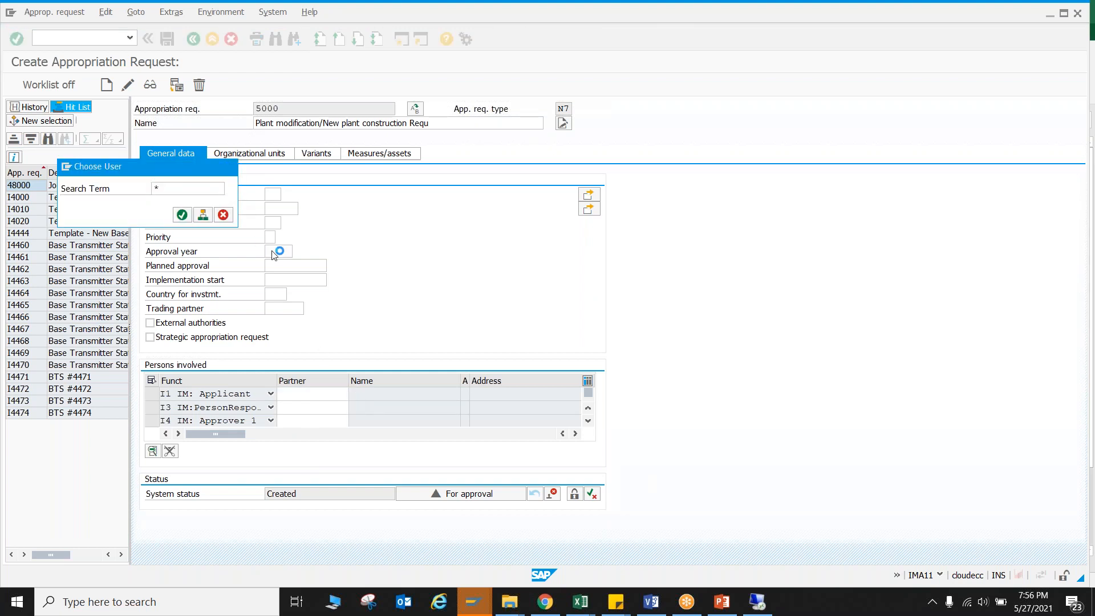
left_click(472, 562)
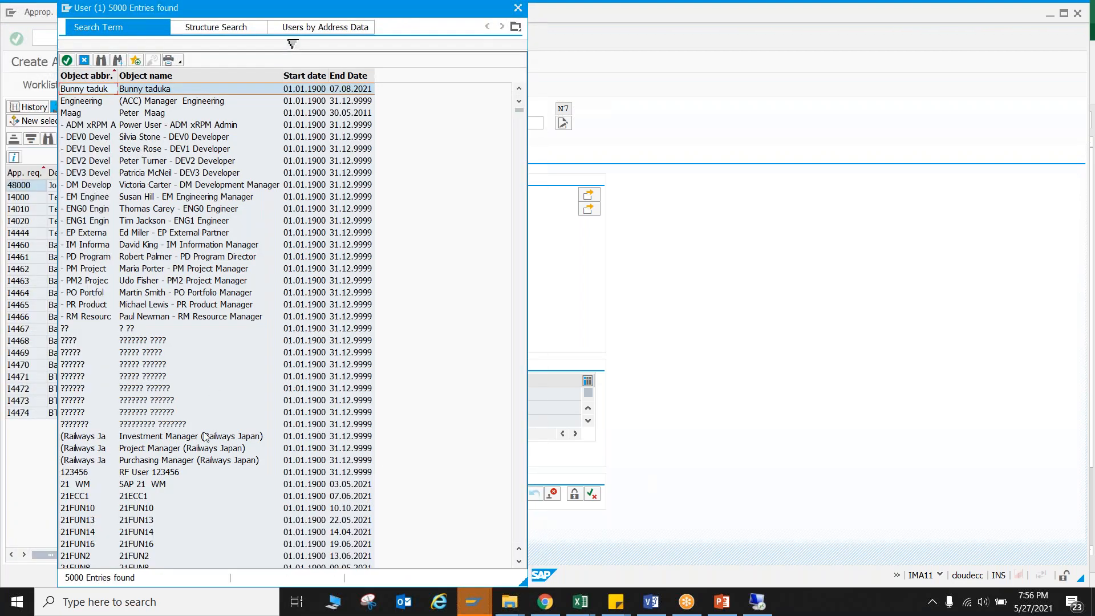
double_click(143, 495)
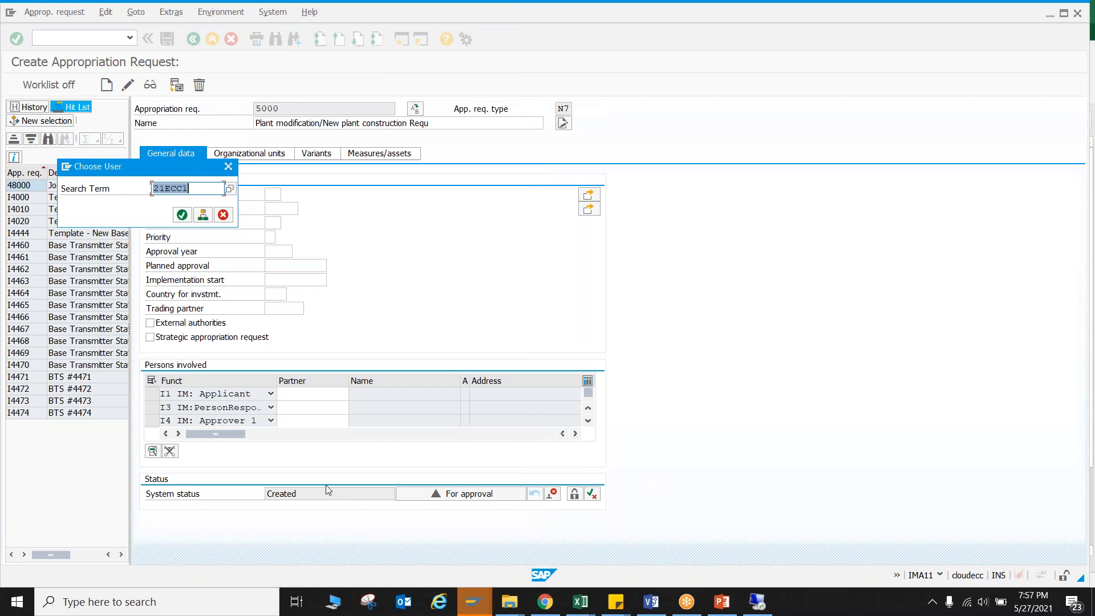
key("Return")
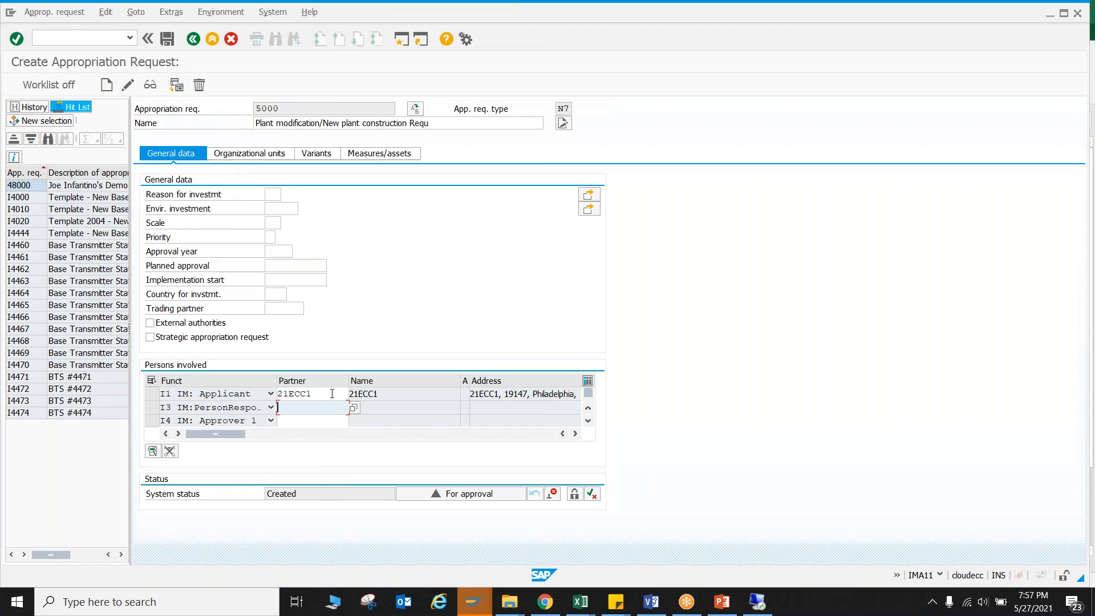
Copy the applicant's partner 21ECC1 to the person responsible and approver 1.
key("ctrl+c")
left_click(301, 408)
key("ctrl+v")
left_click(315, 421)
key("ctrl+v")
key("Return")
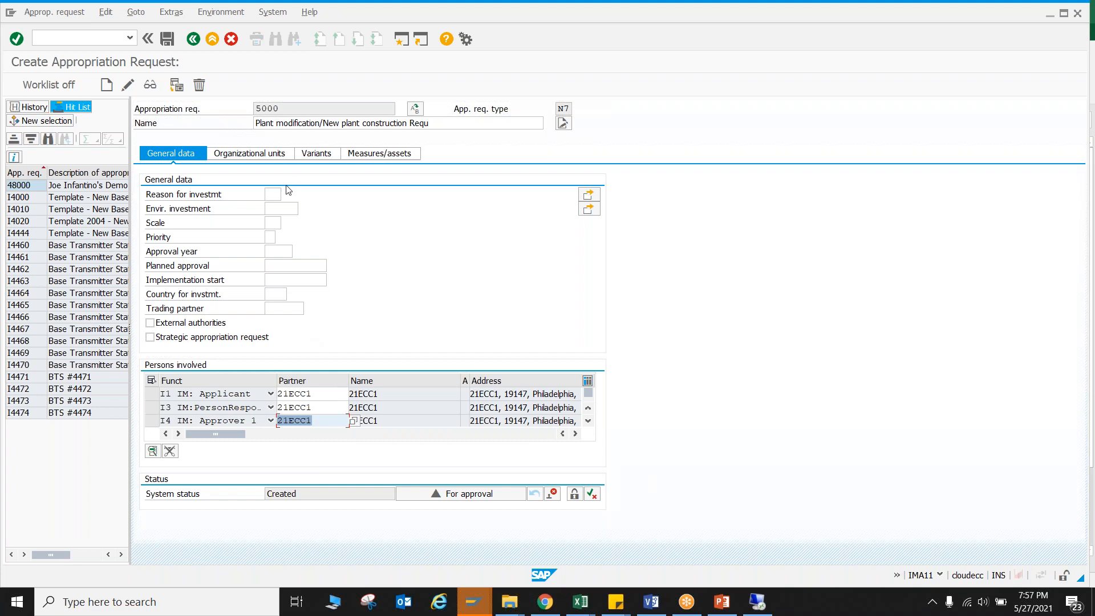
Set the requesting company code to 3000 in the request's organizational units.
left_click(280, 157)
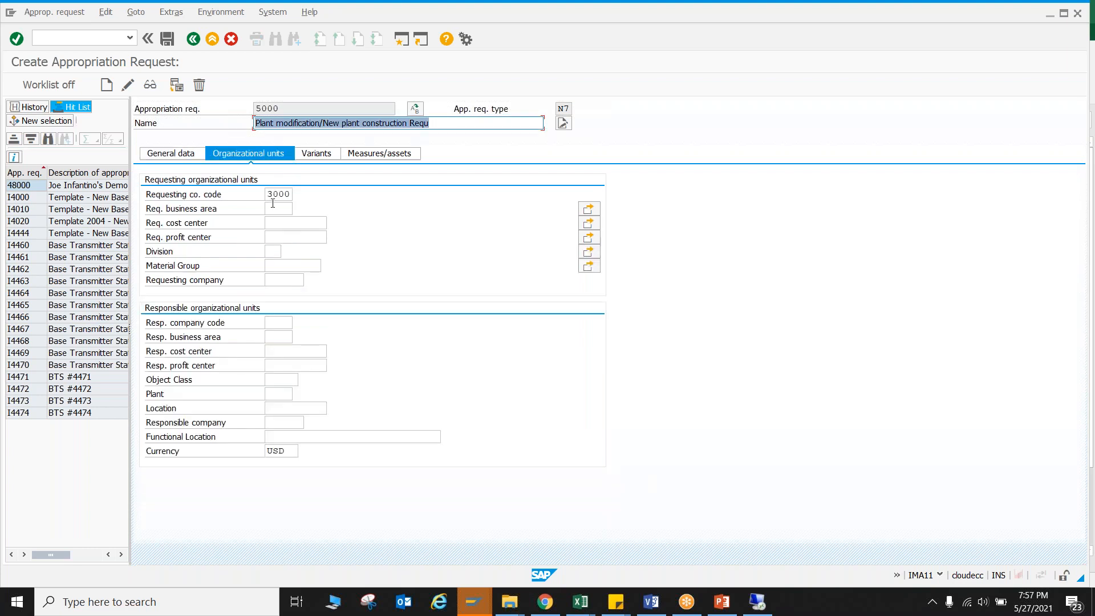
double_click(278, 194)
type("2000")
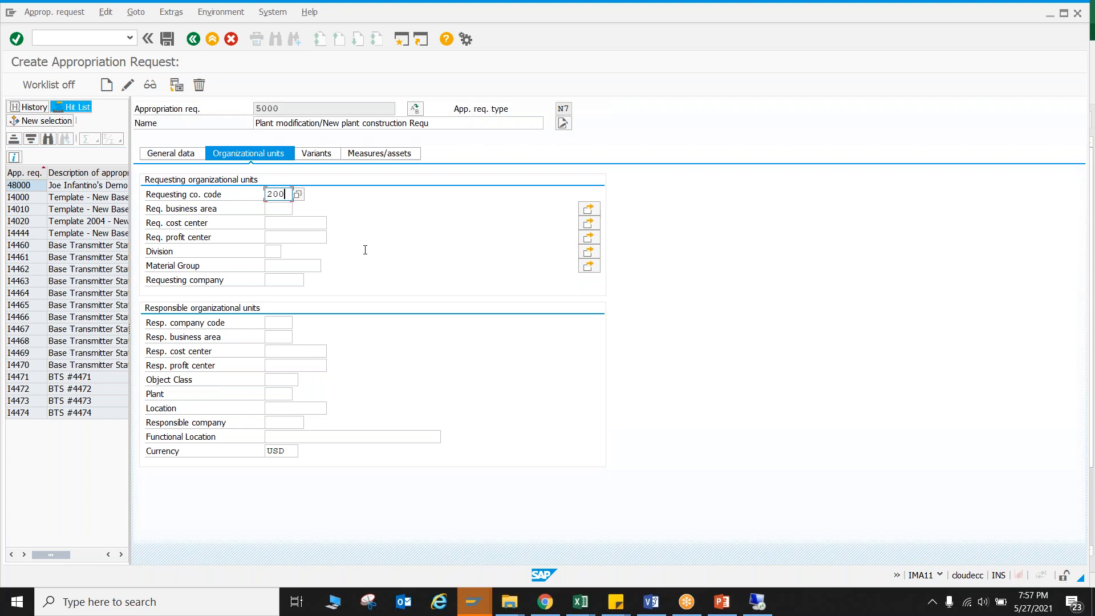
key("BackSpace")
key("BackSpace")
key("BackSpace")
key("BackSpace")
type("3000")
key("Return")
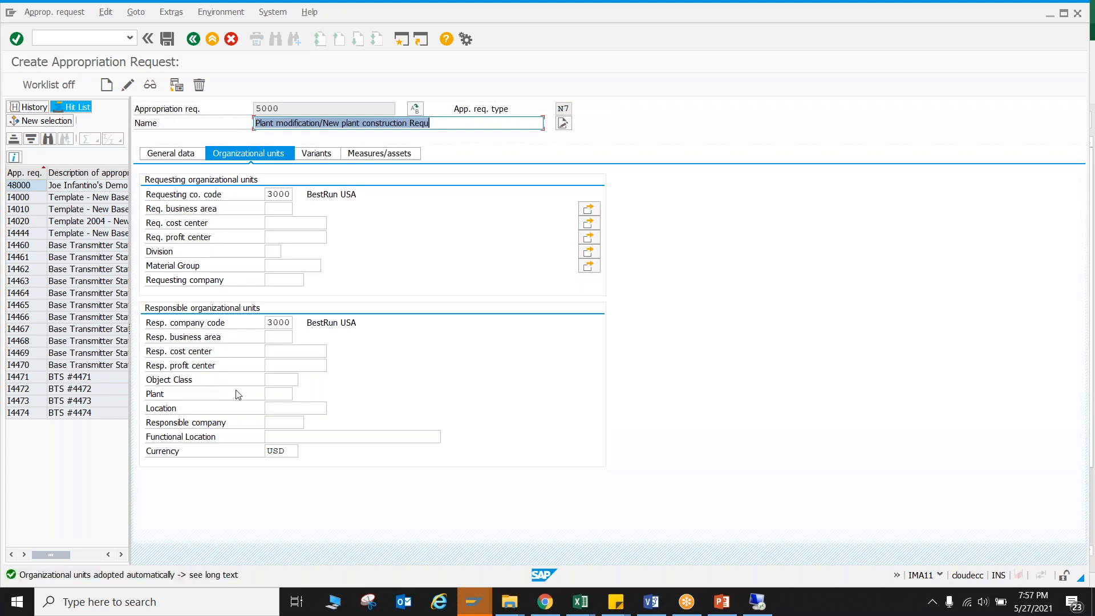
Check in the Project Process Flow workbook which program division the plant modification request belongs to, then return to SAP.
left_click(376, 155)
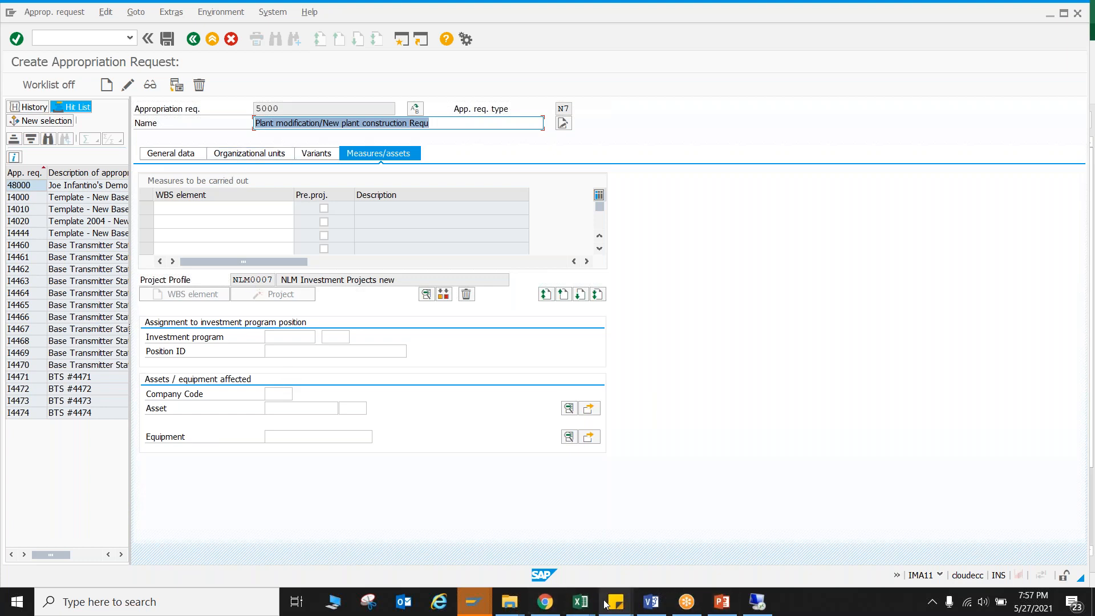
mouse_move(580, 601)
left_click(717, 531)
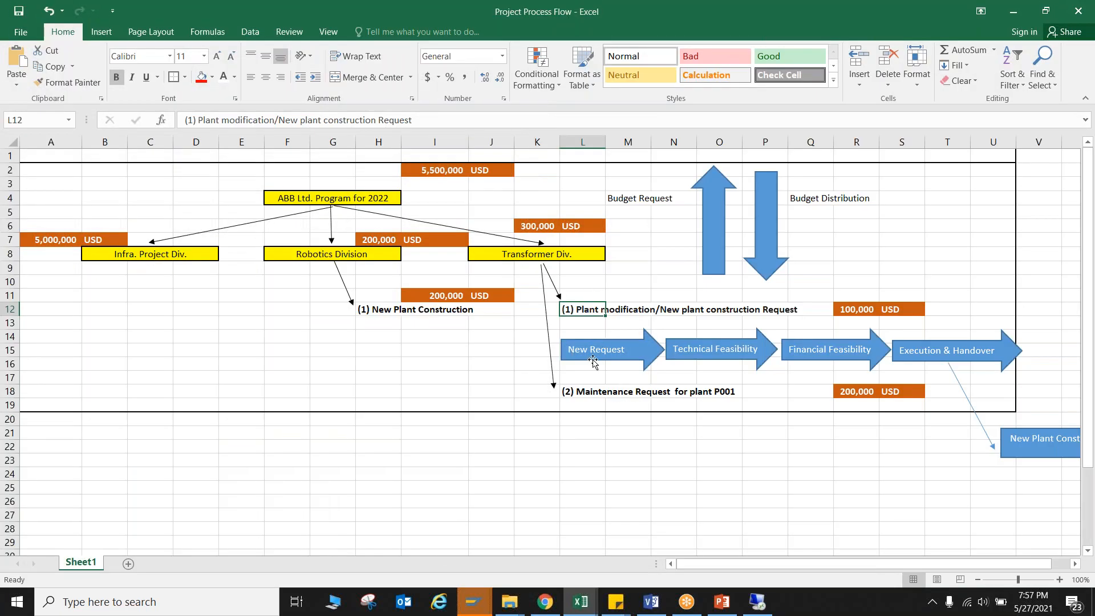
left_click(539, 256)
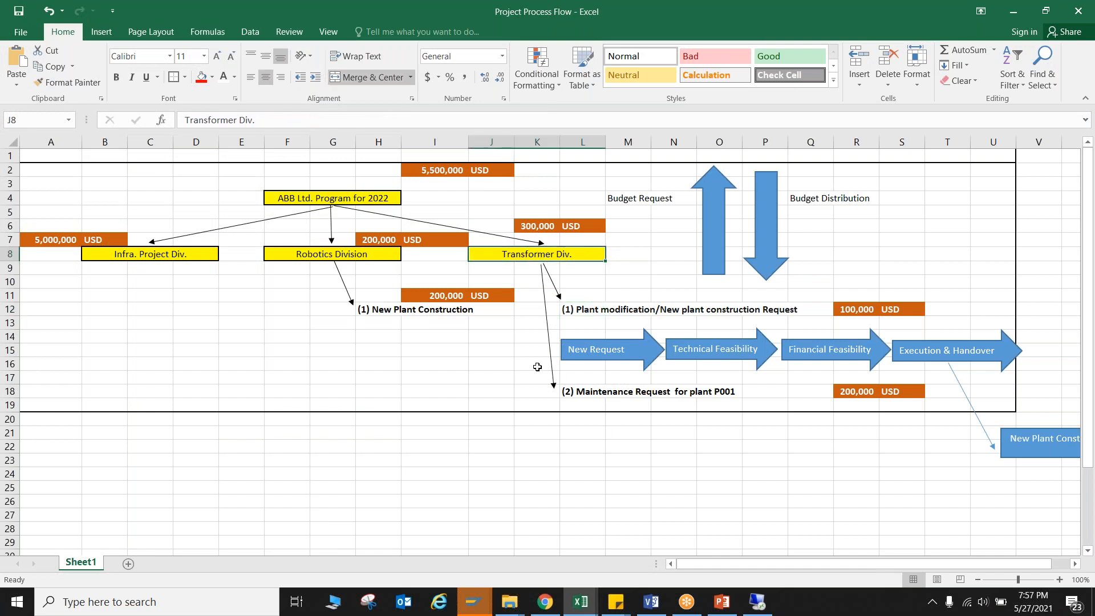
key("alt+Tab")
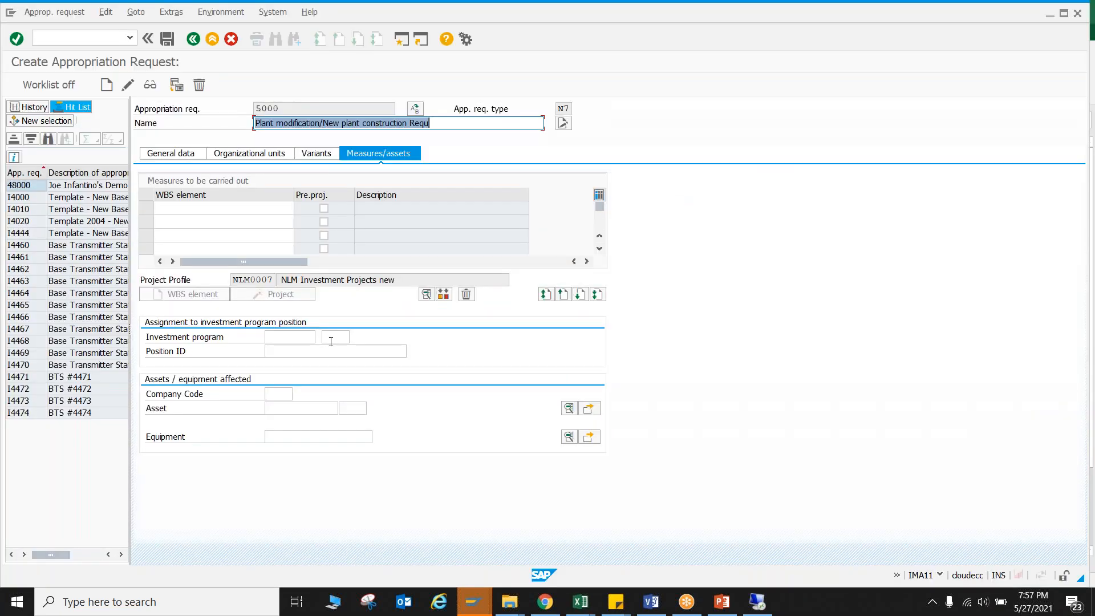
Search for investment programs matching ABB* and assign the 2022 program ABB_TEST to the request.
left_click(309, 337)
left_click(321, 337)
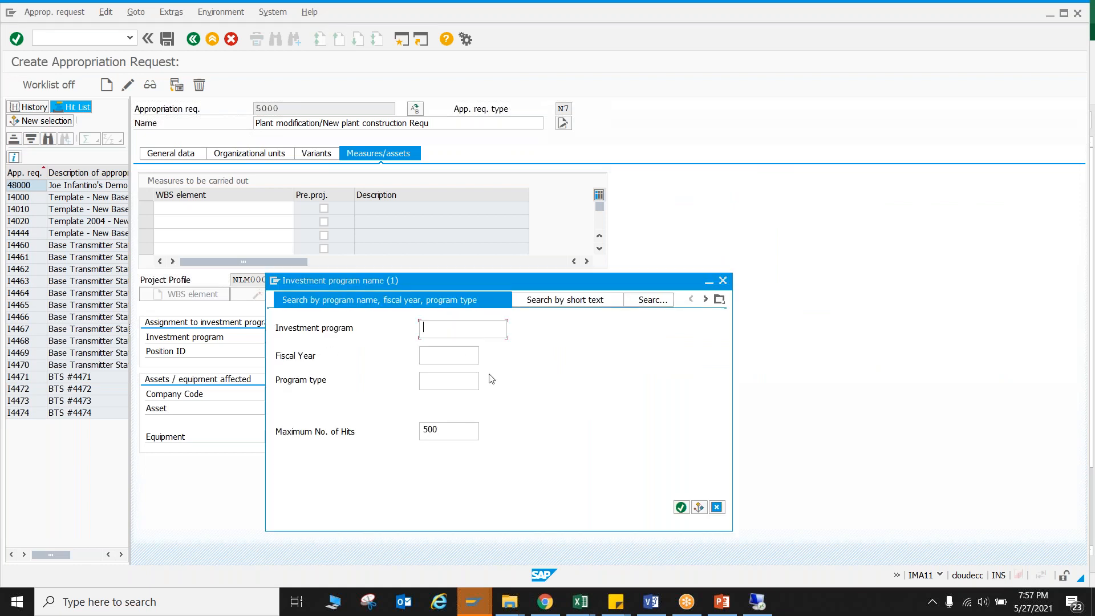
type("ABB*")
key("Return")
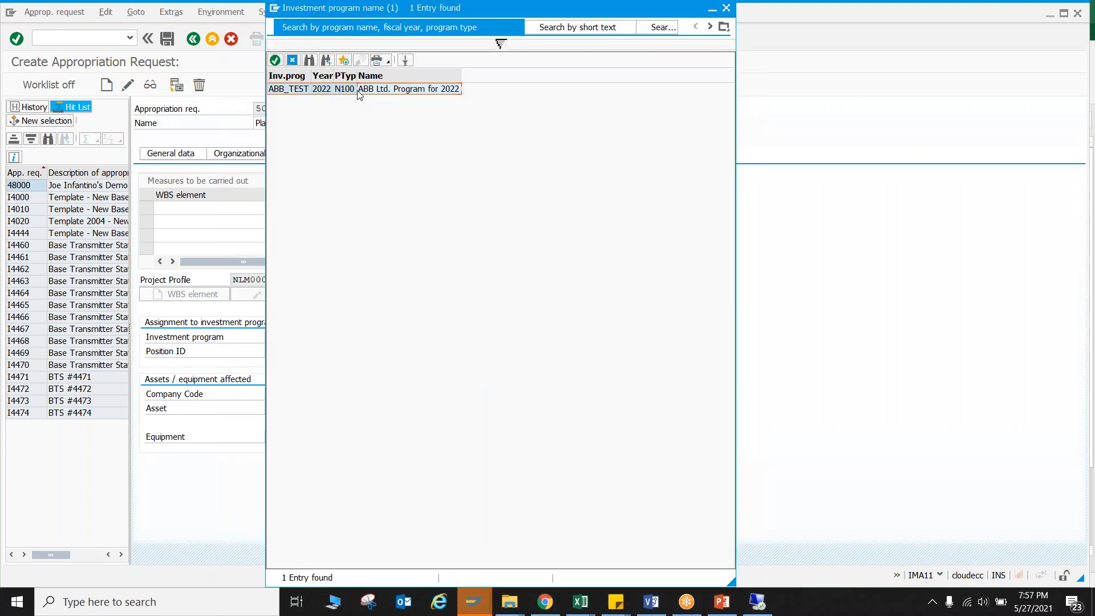
double_click(359, 89)
Pick the position TRASNFROMER from the ABB_TEST program structure as the request's position ID.
left_click(330, 354)
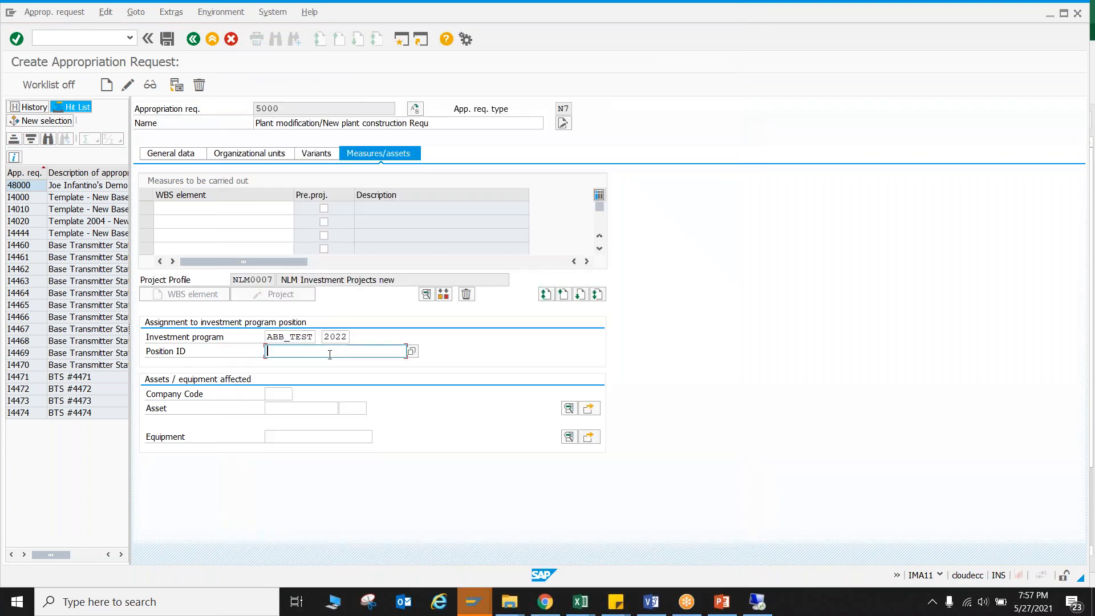
left_click(411, 351)
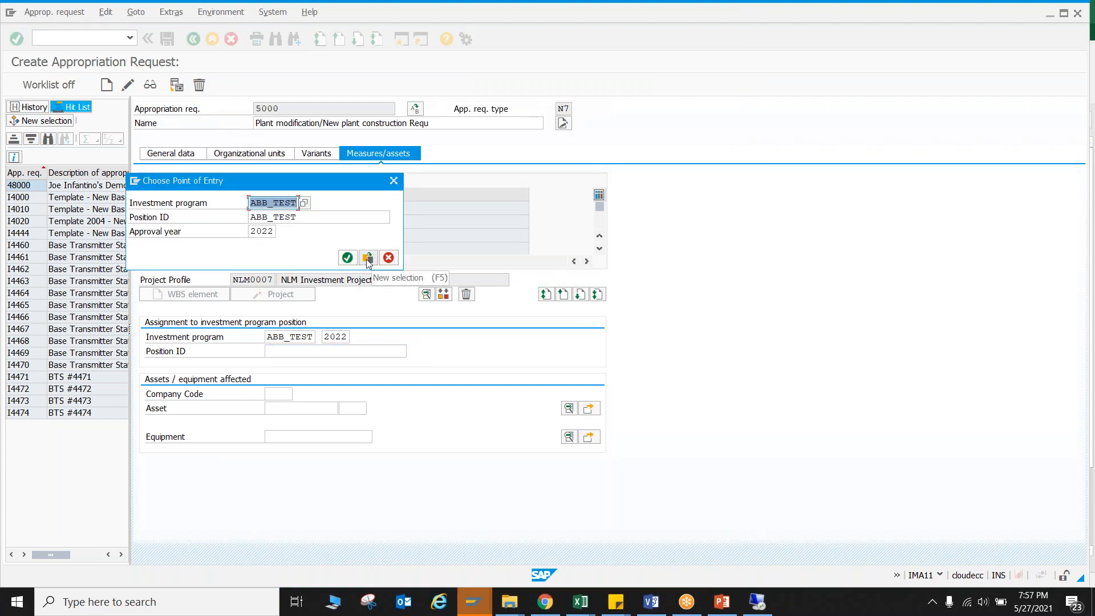
left_click(347, 257)
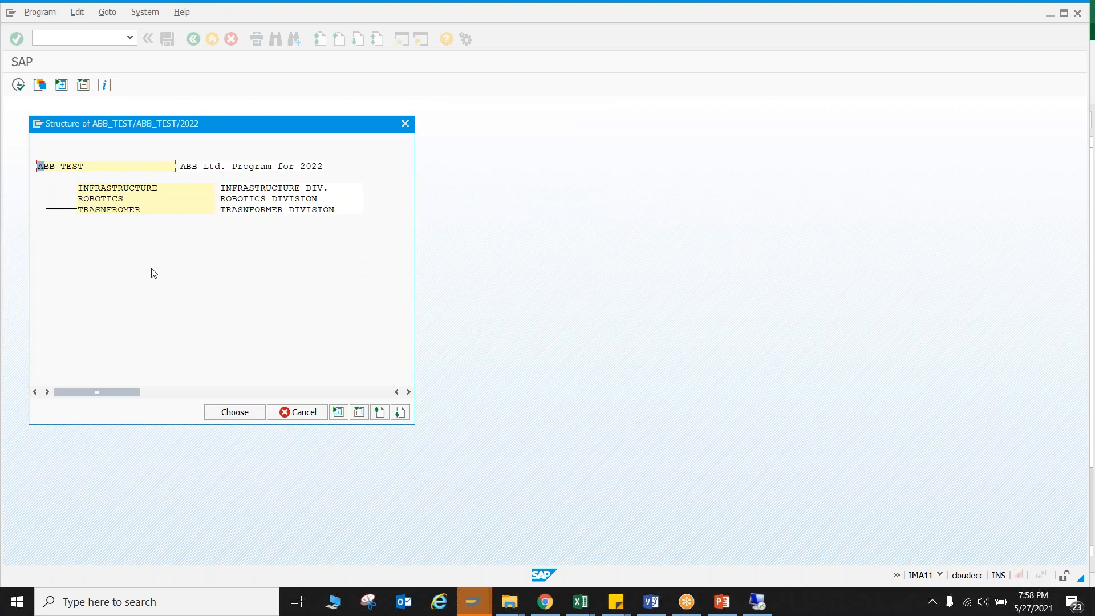
double_click(99, 209)
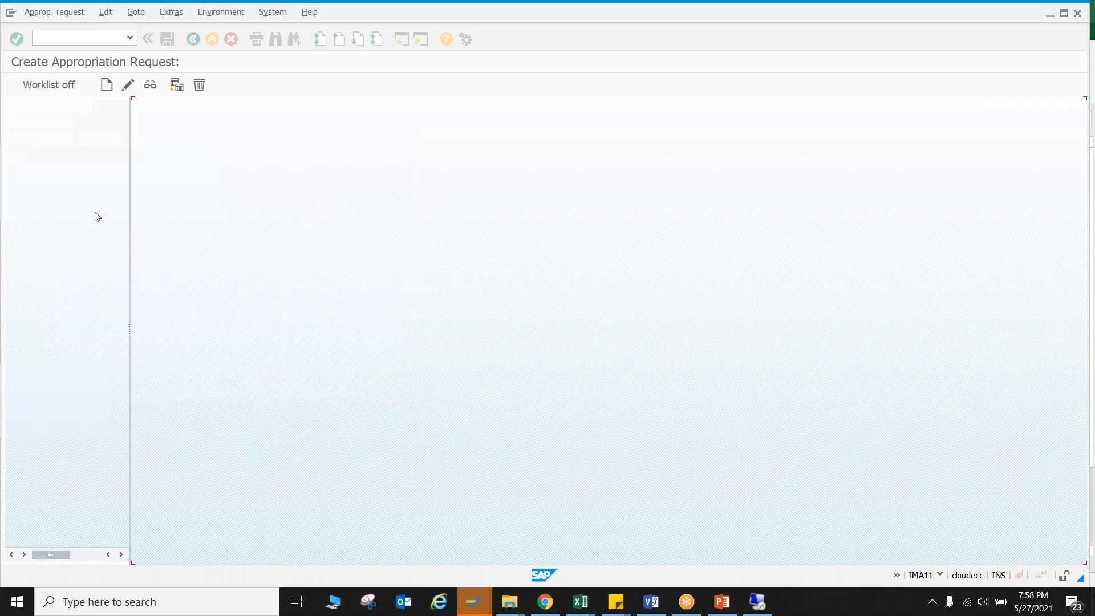
key("Return")
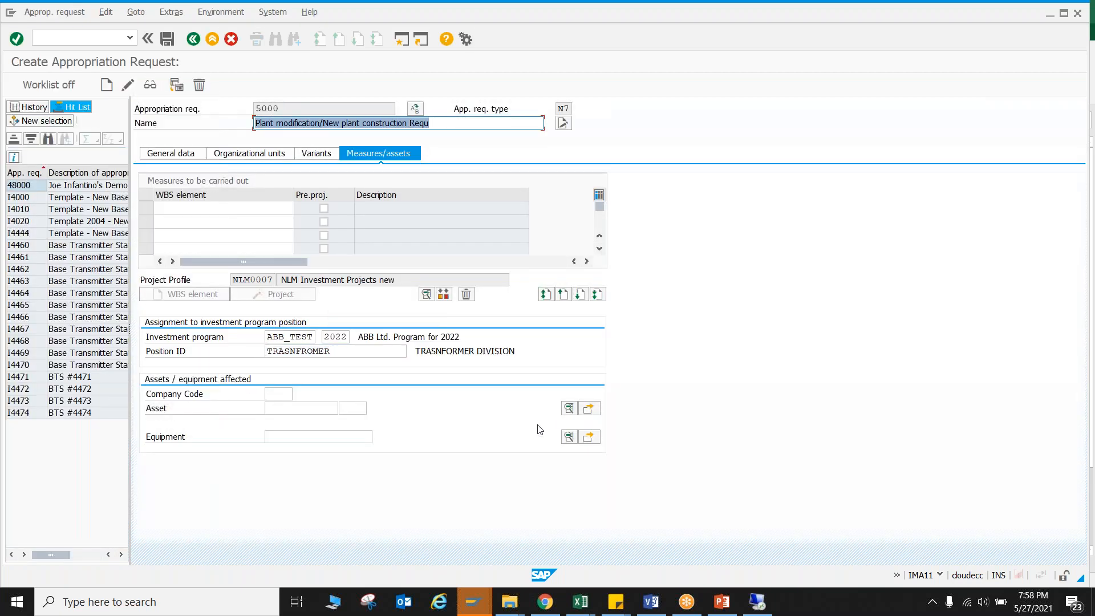
Save appropriation request 5000 and open it for changes.
left_click(167, 39)
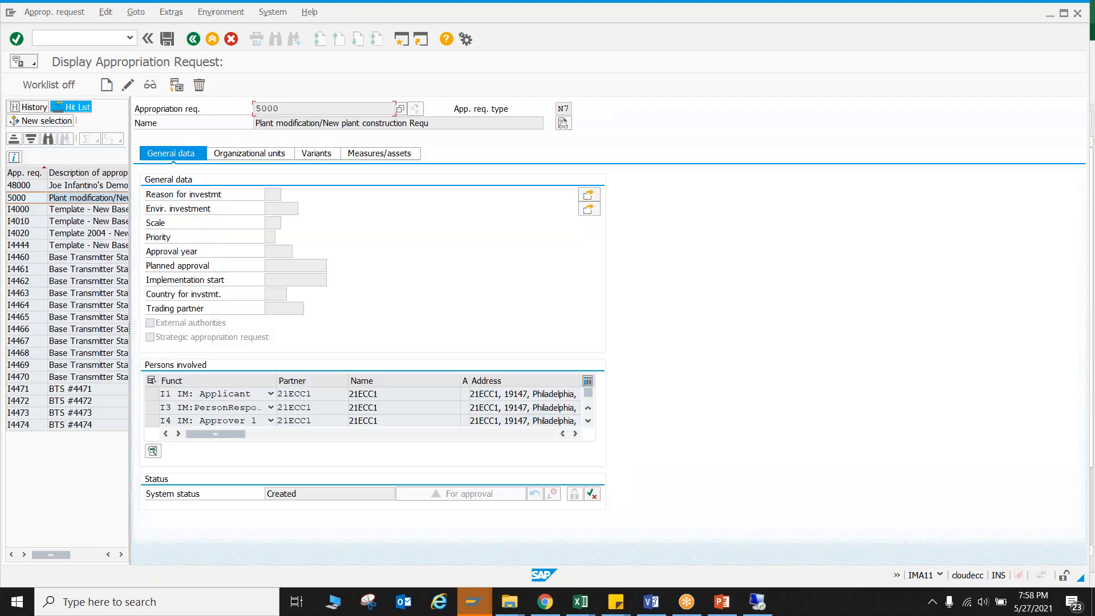
left_click(128, 85)
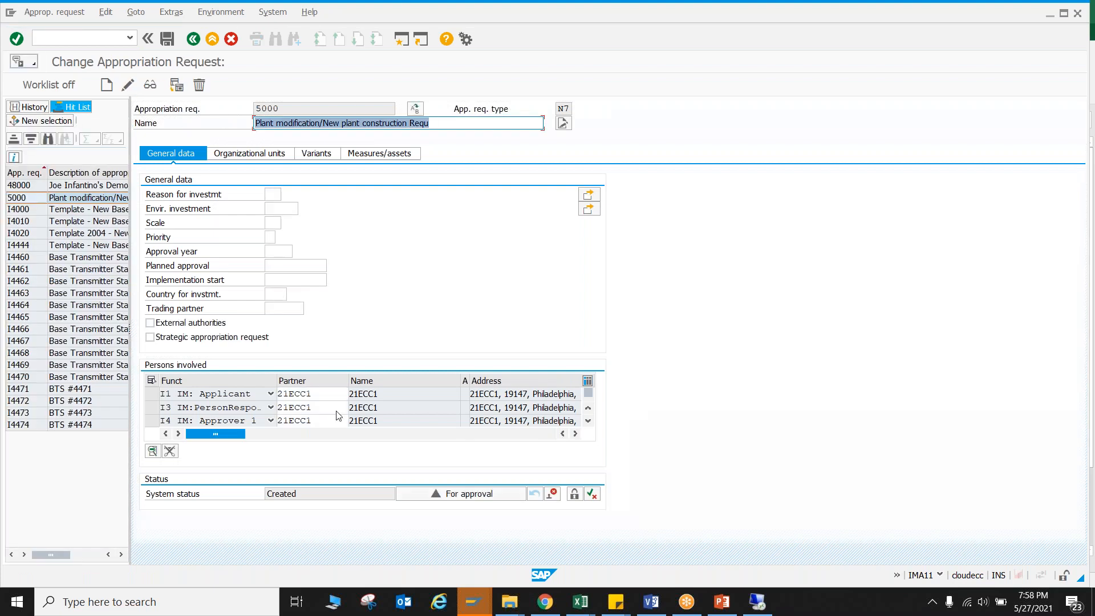